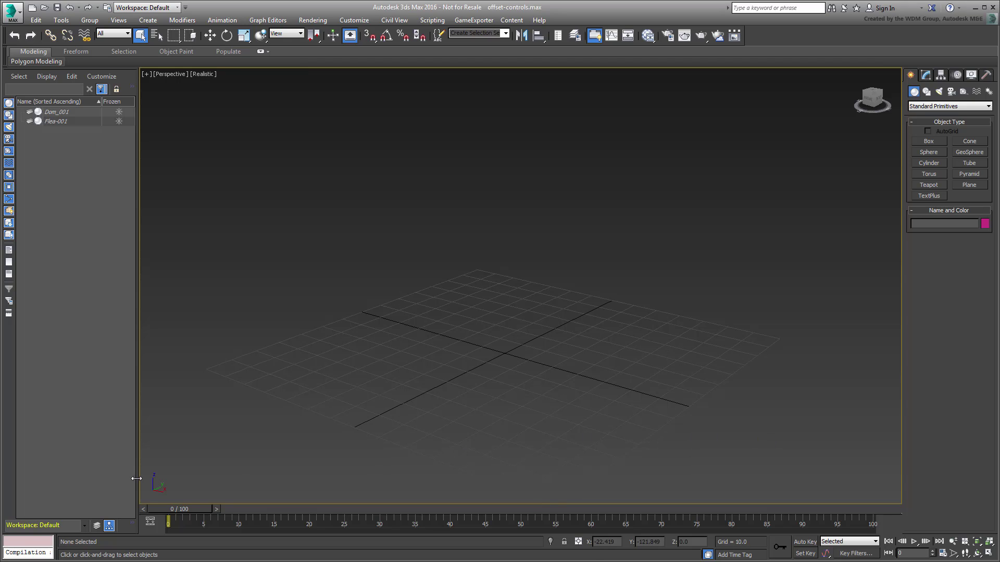
# Step: Switch the scene list to sorting by layer and unhide the Dominos layer
pyautogui.click(96, 525)
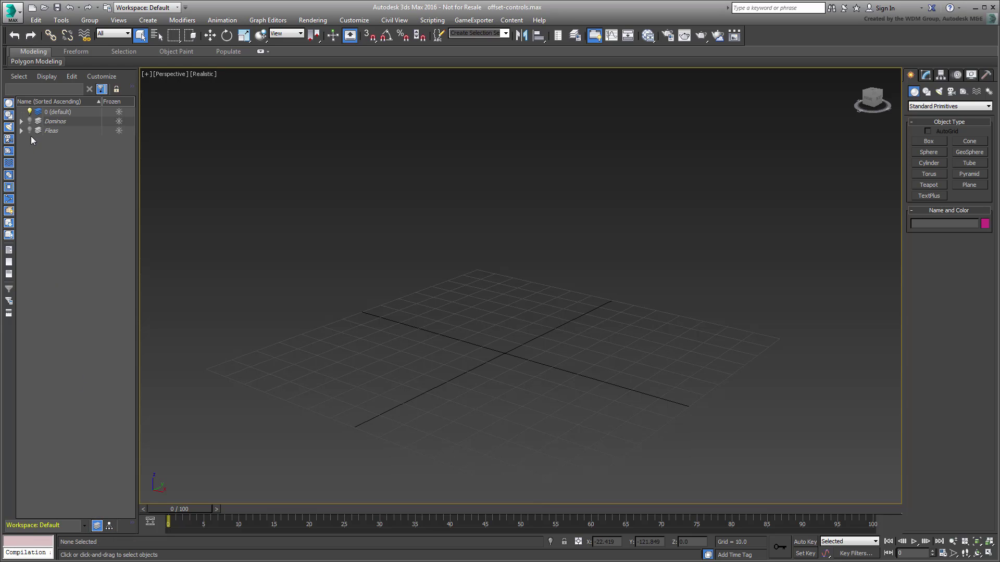
pyautogui.click(29, 121)
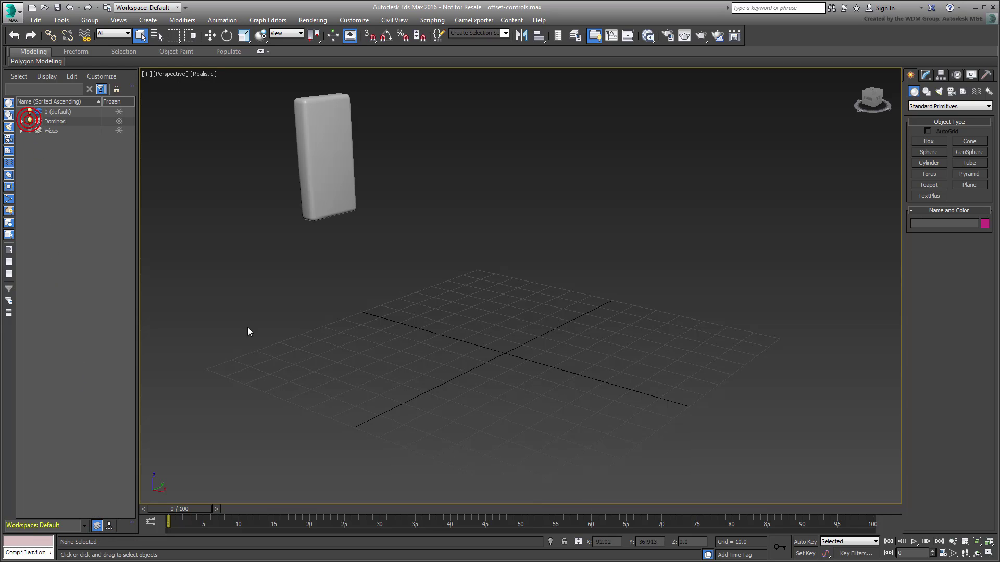
# Step: Clone the domino along the X axis into four copies and render the Perspective view
pyautogui.click(350, 218)
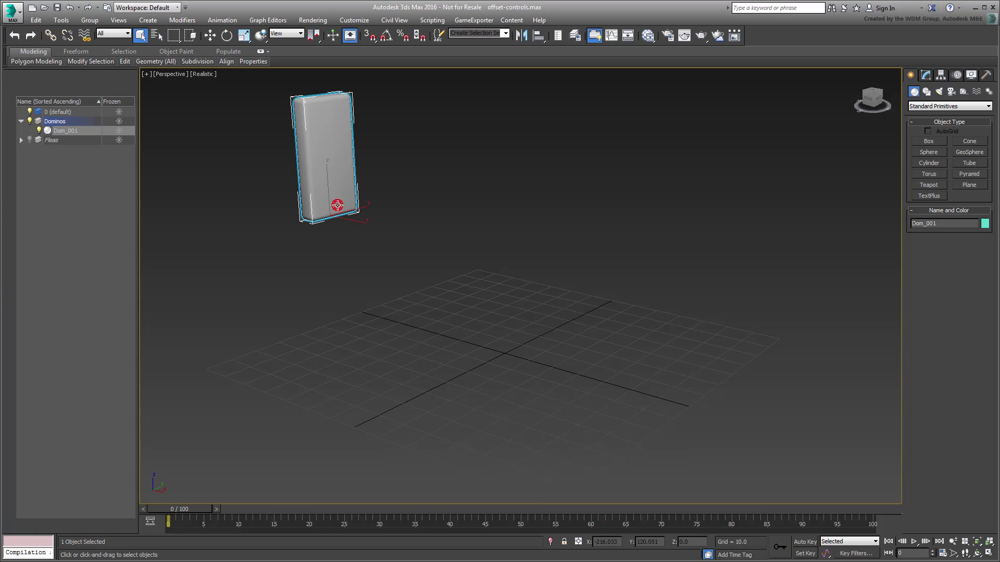
pyautogui.rightClick(354, 251)
pyautogui.click(370, 261)
pyautogui.moveTo(350, 221)
pyautogui.keyDown('shift'); pyautogui.mouseDown()
pyautogui.moveTo(431, 254)
pyautogui.moveTo(420, 249)
pyautogui.mouseUp(); pyautogui.keyUp('shift')
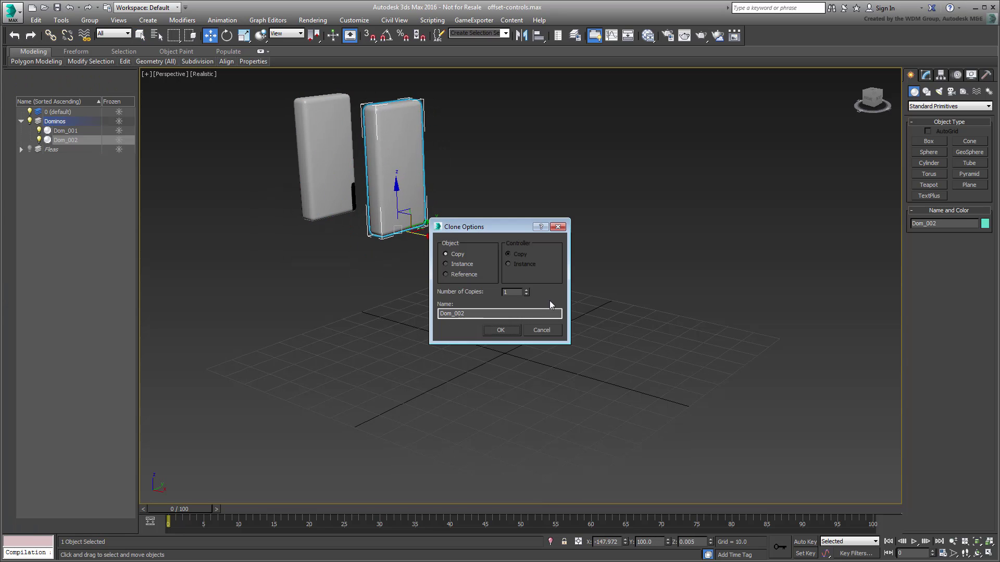
pyautogui.moveTo(526, 294); pyautogui.dragTo(526, 291)
pyautogui.click(501, 330)
pyautogui.hotkey('shift', 'q')
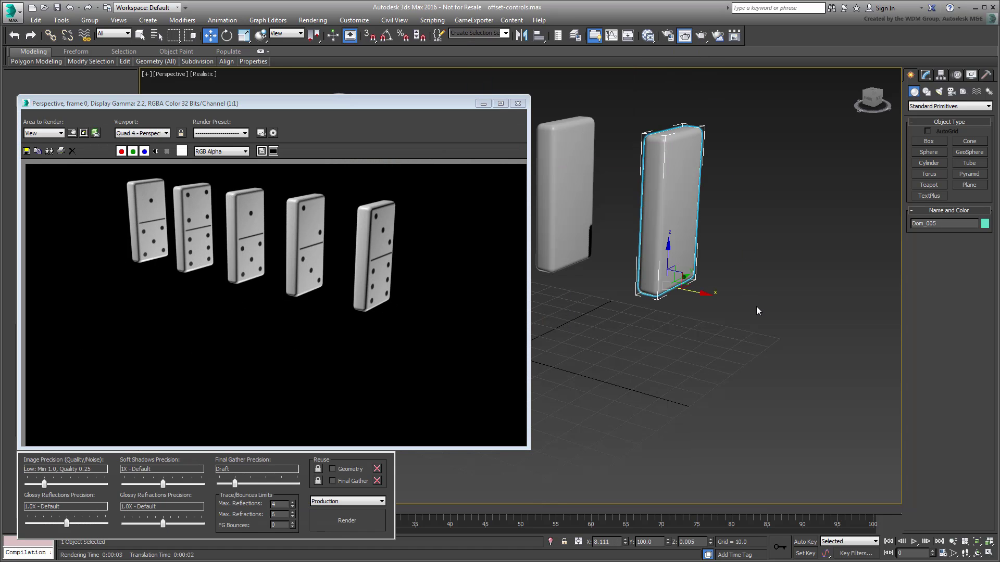
# Step: Close the rendered frame and delete the four cloned dominoes
pyautogui.click(517, 103)
pyautogui.moveTo(677, 91); pyautogui.dragTo(411, 336)
pyautogui.press('Delete')
# Step: Clone Dom_001 as 15 copies spaced about 45 units apart along the X axis
pyautogui.click(347, 210)
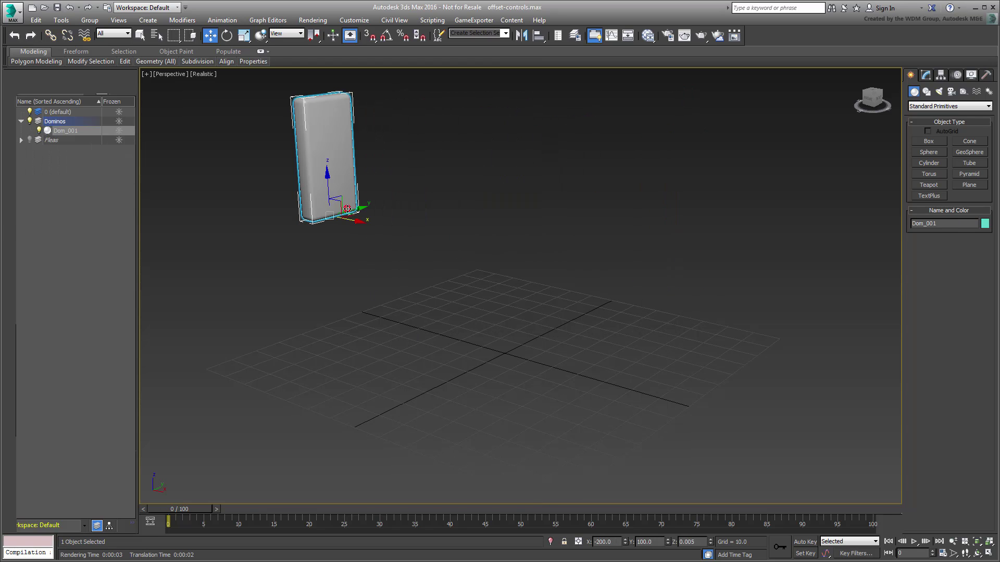
pyautogui.keyDown('shift'); pyautogui.moveTo(351, 220); pyautogui.dragTo(409, 244); pyautogui.keyUp('shift')
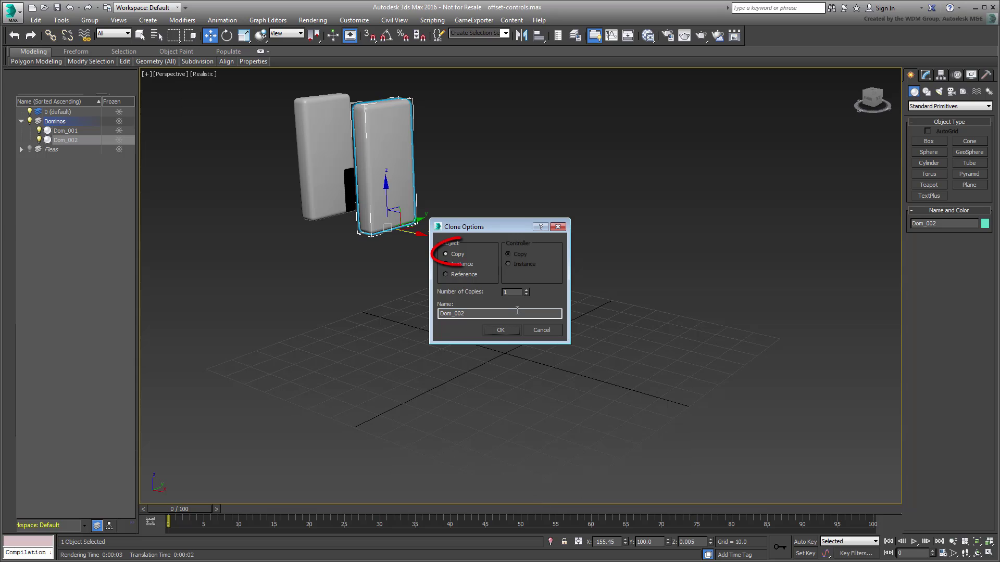
pyautogui.doubleClick(512, 292)
pyautogui.write('15')
pyautogui.click(500, 330)
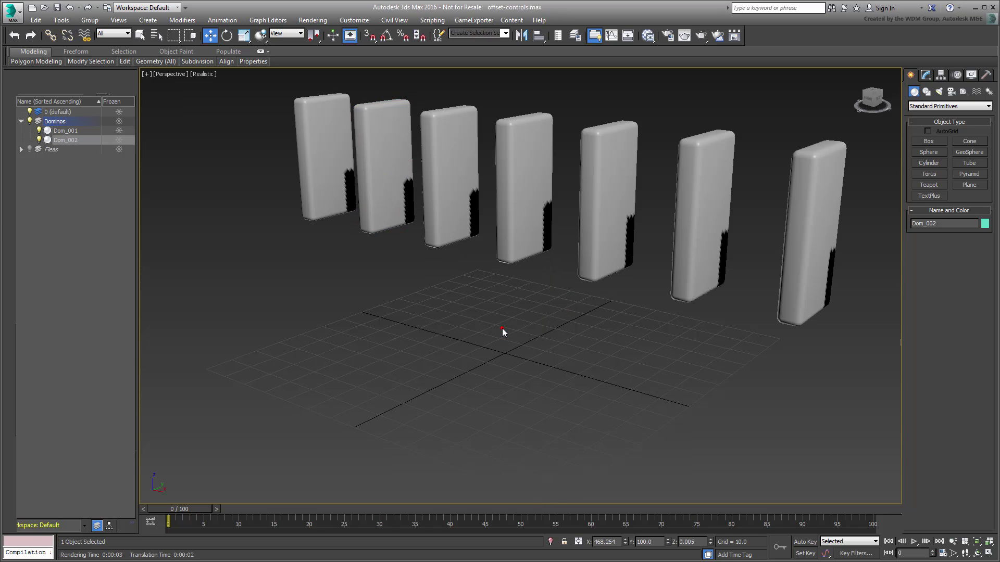
# Step: Animate all 16 dominoes with Auto Key, rotating them about their Y axis at frame 10 so they lie fallen along the row
pyautogui.scroll(-6, 447, 320)
pyautogui.keyDown('alt'); pyautogui.moveTo(484, 364); pyautogui.dragTo(613, 325, button='middle'); pyautogui.keyUp('alt')
pyautogui.scroll(5, 570, 365)
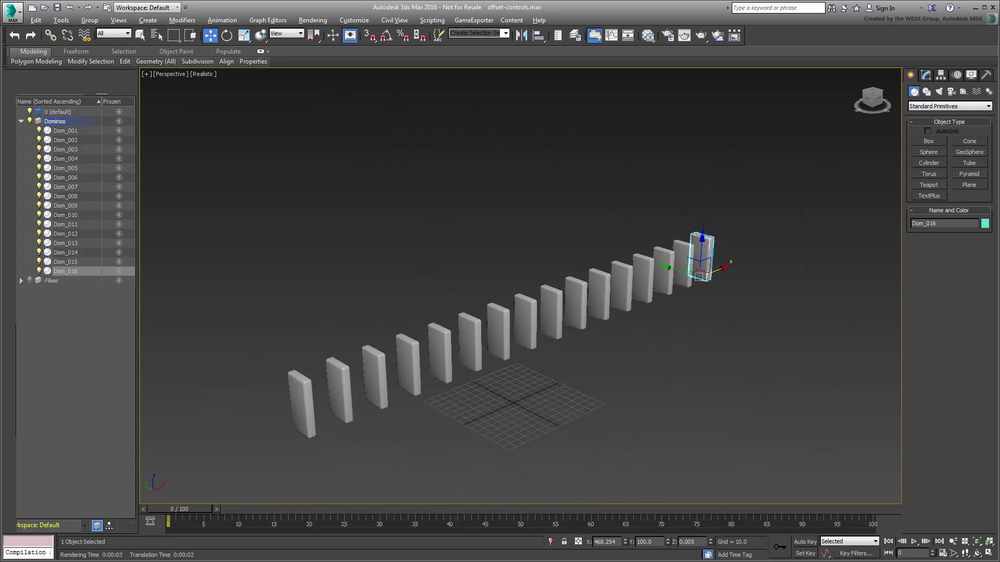
pyautogui.scroll(3, 564, 364)
pyautogui.moveTo(565, 364); pyautogui.dragTo(595, 358, button='middle')
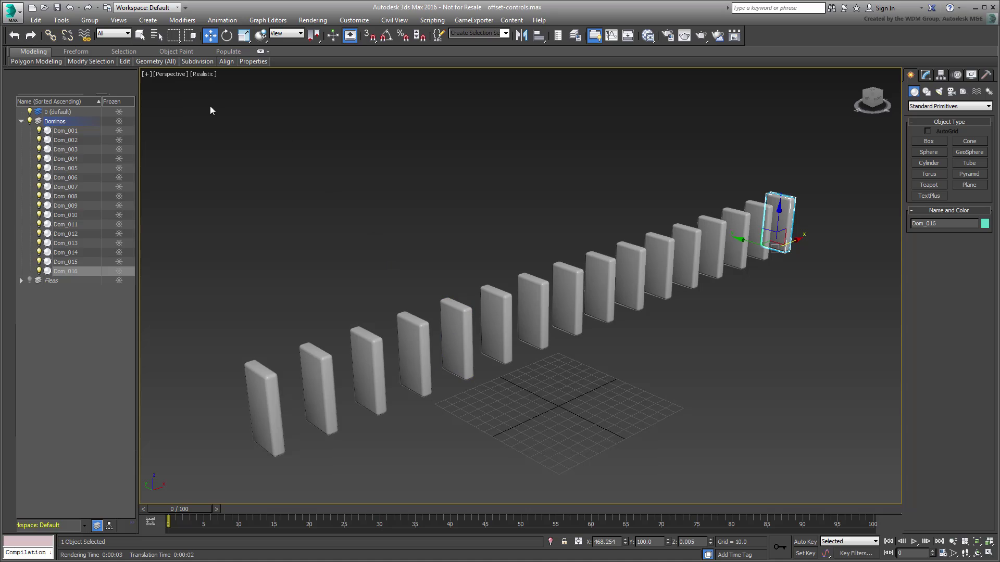
pyautogui.moveTo(173, 104); pyautogui.dragTo(848, 487)
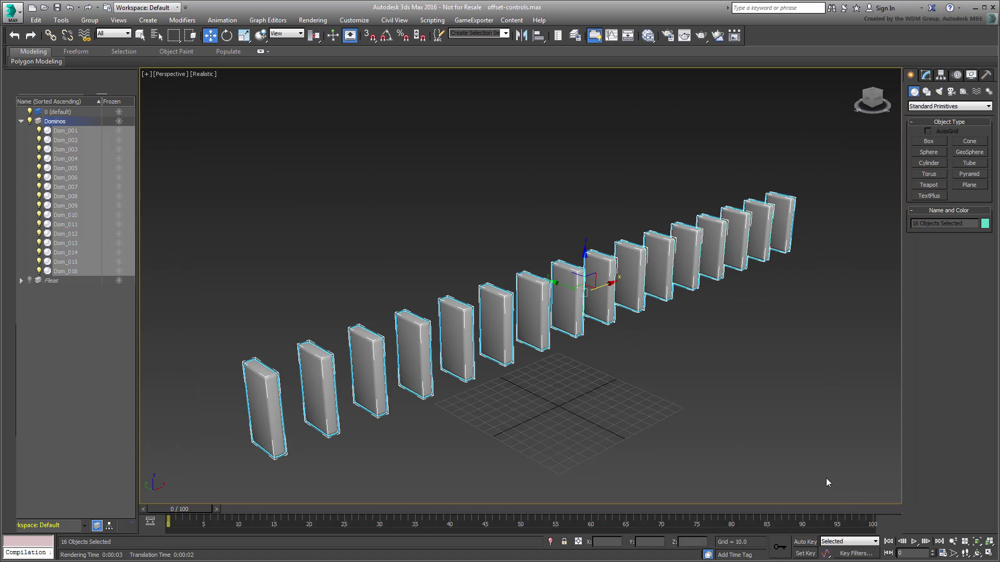
pyautogui.click(805, 542)
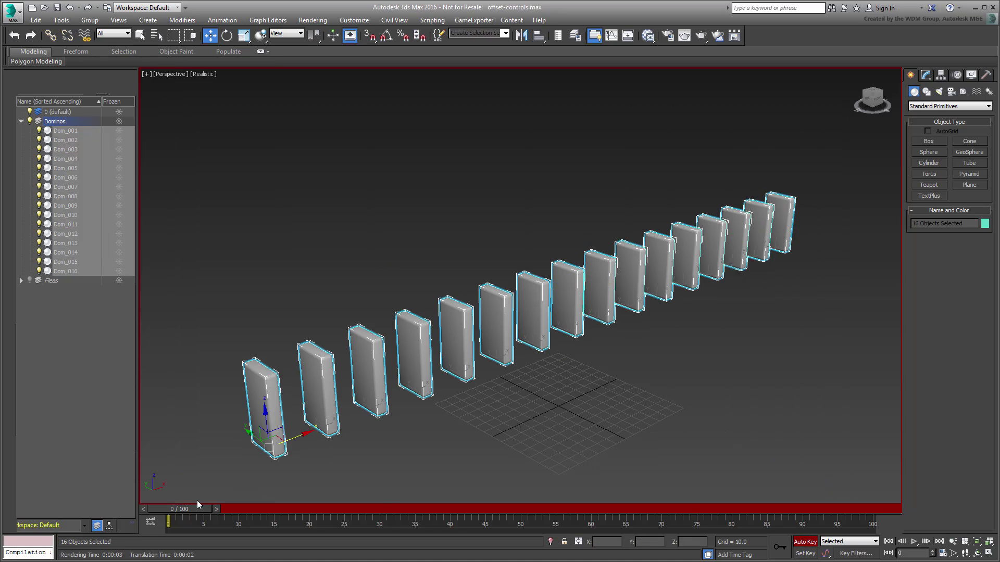
pyautogui.moveTo(202, 509); pyautogui.dragTo(256, 509)
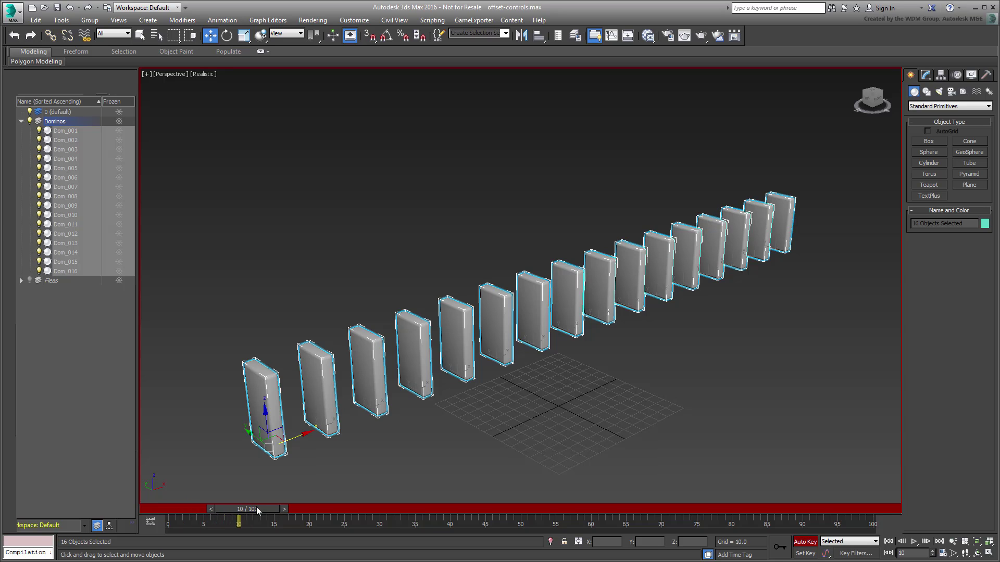
pyautogui.rightClick(442, 428)
pyautogui.click(494, 445)
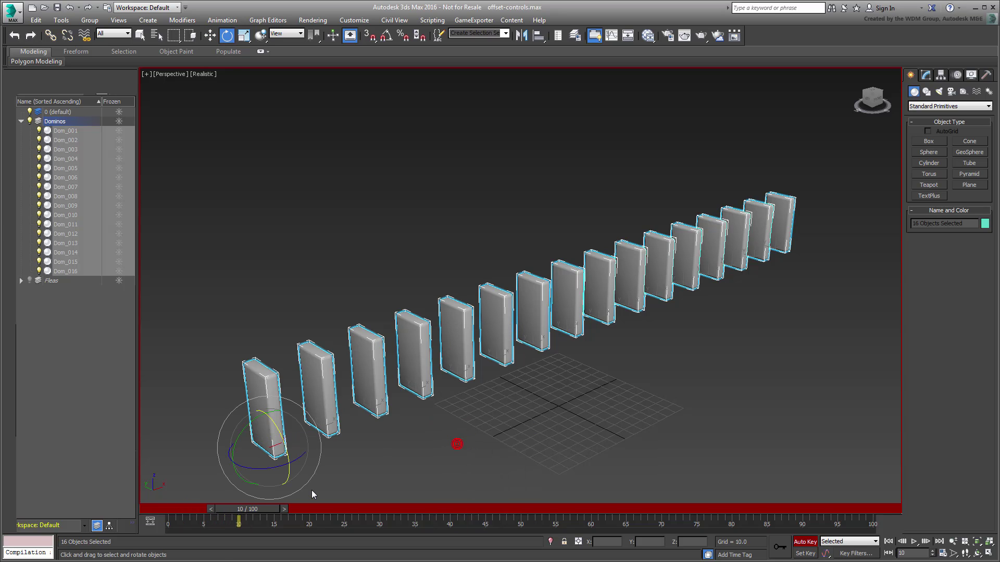
pyautogui.moveTo(252, 438); pyautogui.dragTo(294, 377)
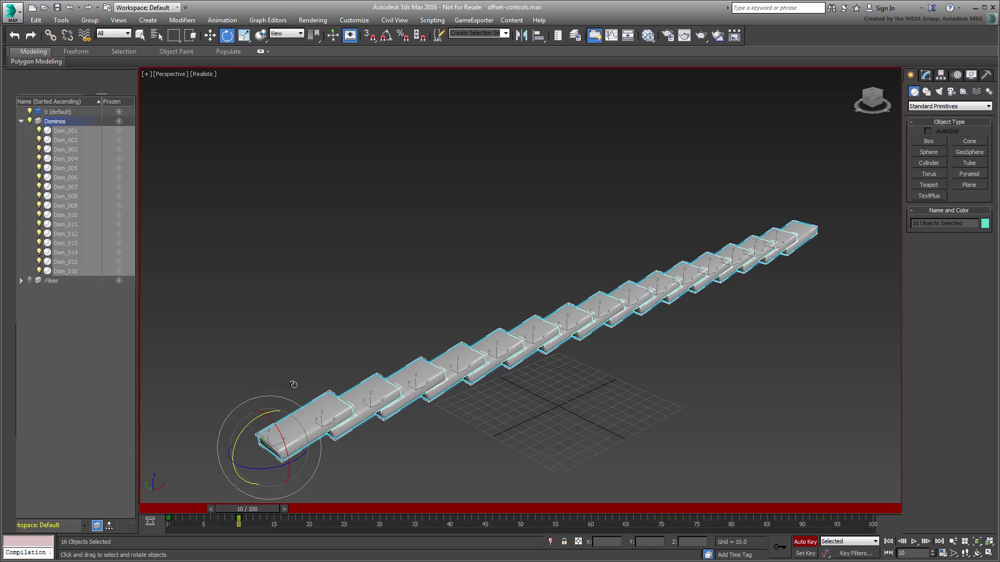
pyautogui.click(803, 543)
# Step: Scrub the timeline back to frame 0 to review the falling motion, checking the keys on Dom_002
pyautogui.moveTo(256, 512); pyautogui.dragTo(203, 528)
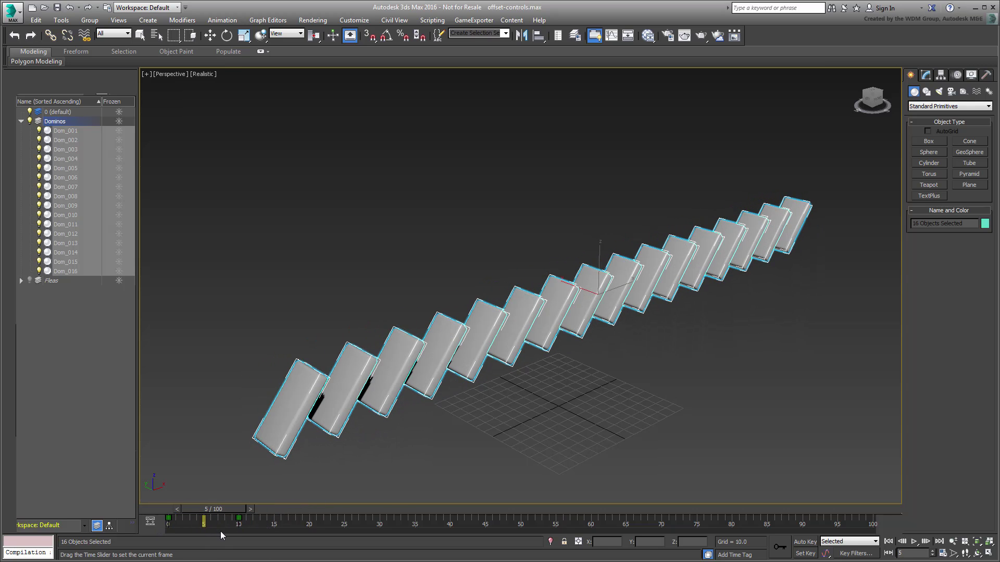
pyautogui.press('e')
pyautogui.click(331, 417)
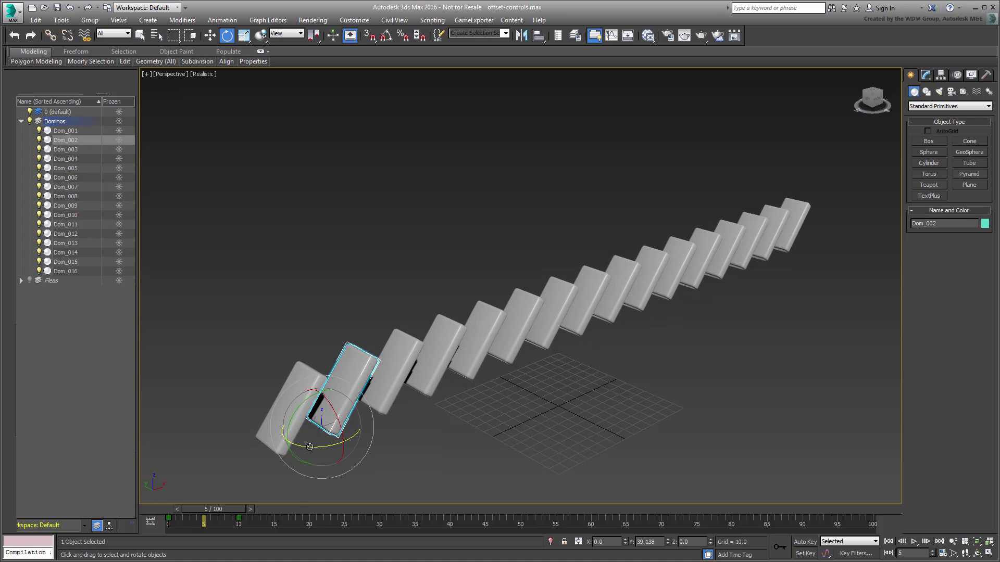
pyautogui.moveTo(256, 521); pyautogui.dragTo(169, 525)
pyautogui.press('e')
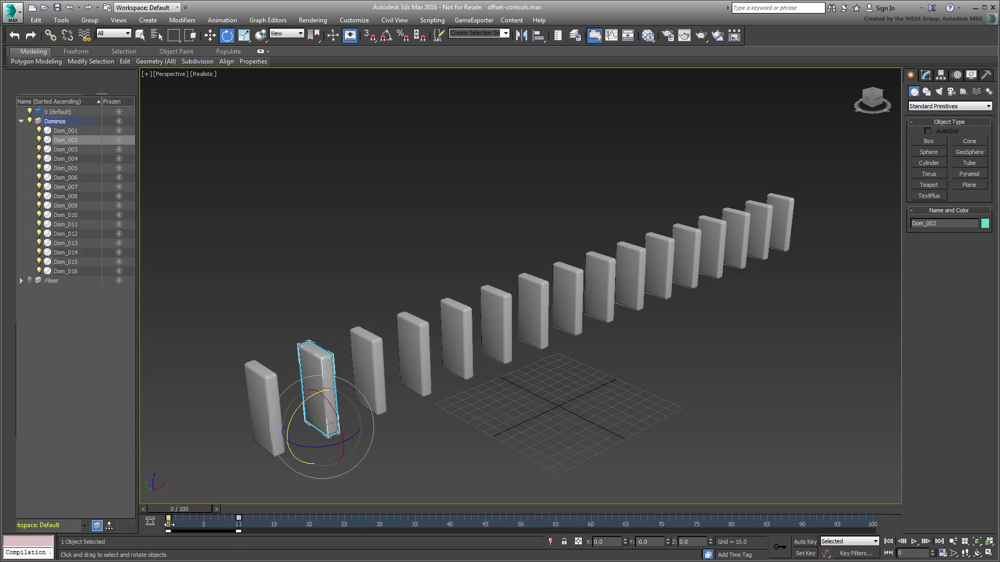
# Step: Select all 16 dominoes and start adding offset controllers to them
pyautogui.click(439, 463)
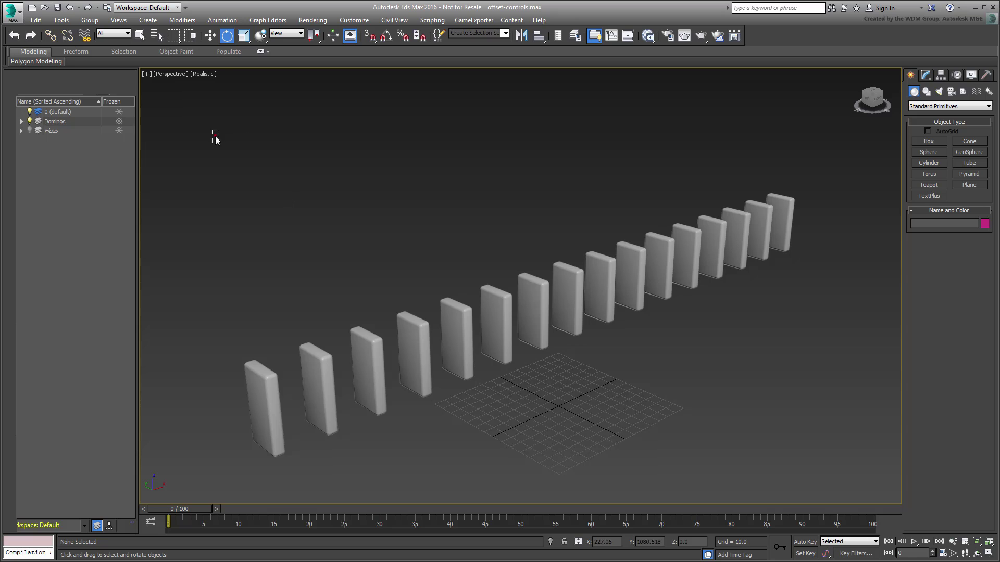
pyautogui.moveTo(216, 131); pyautogui.dragTo(833, 494)
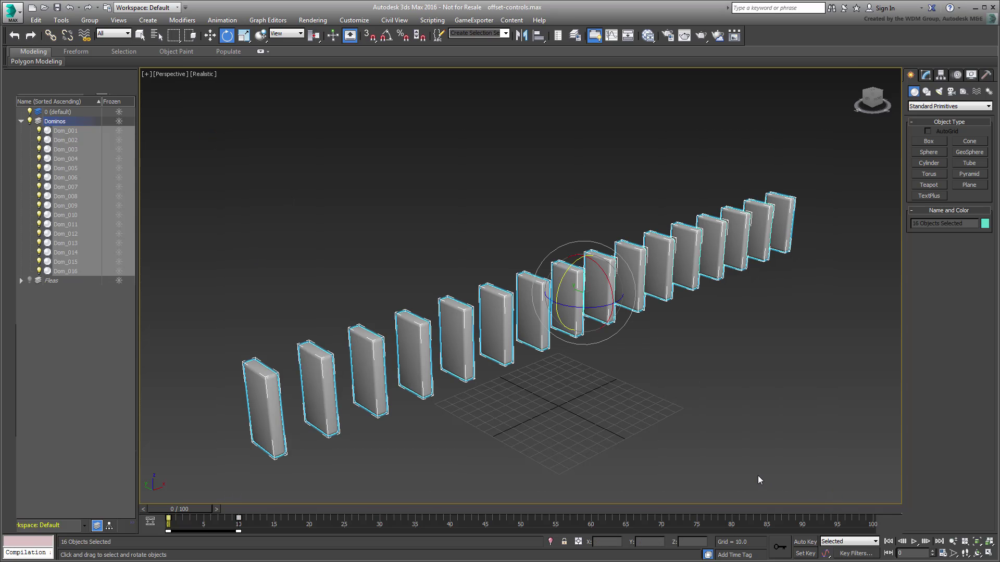
pyautogui.click(222, 19)
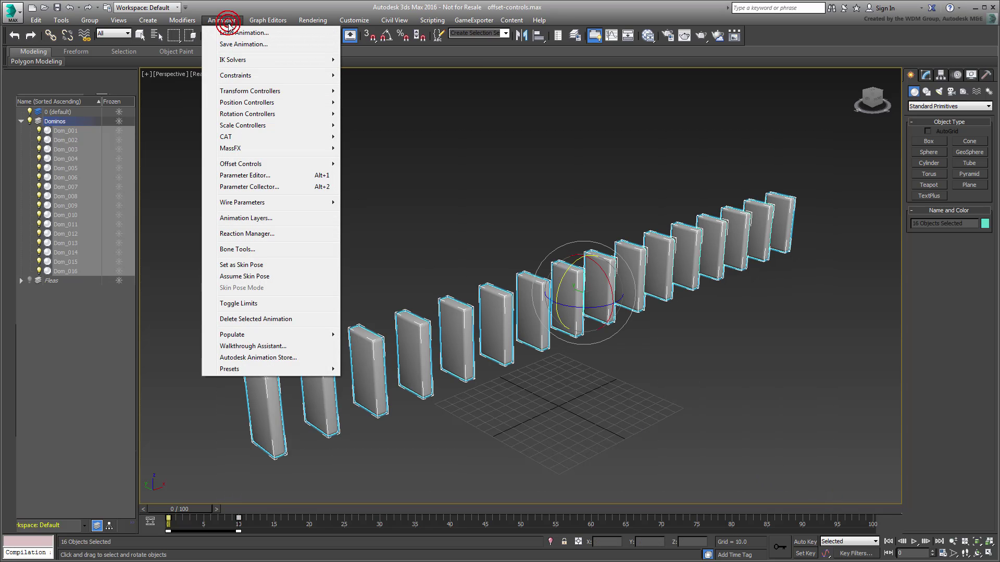
pyautogui.moveTo(252, 165)
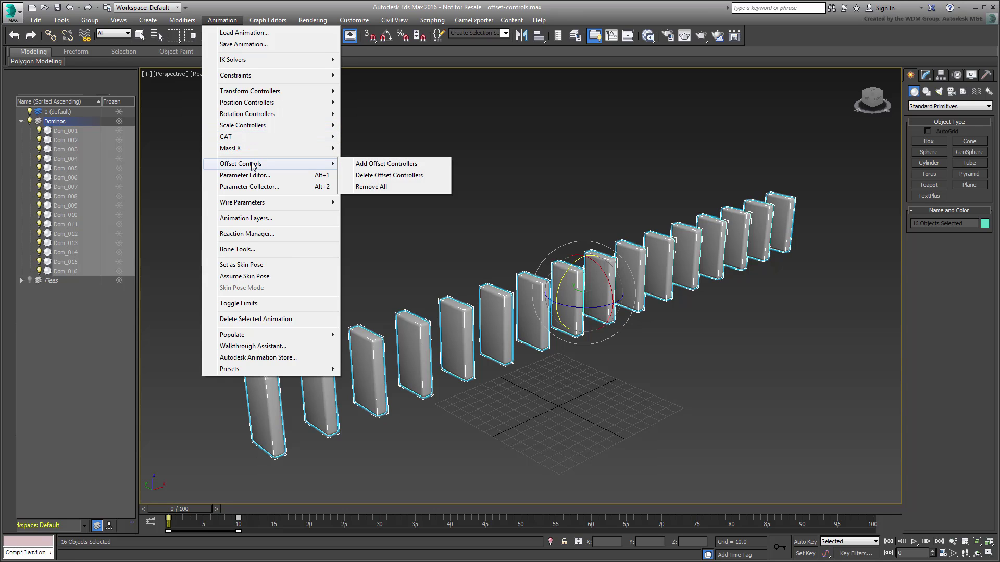
pyautogui.click(388, 166)
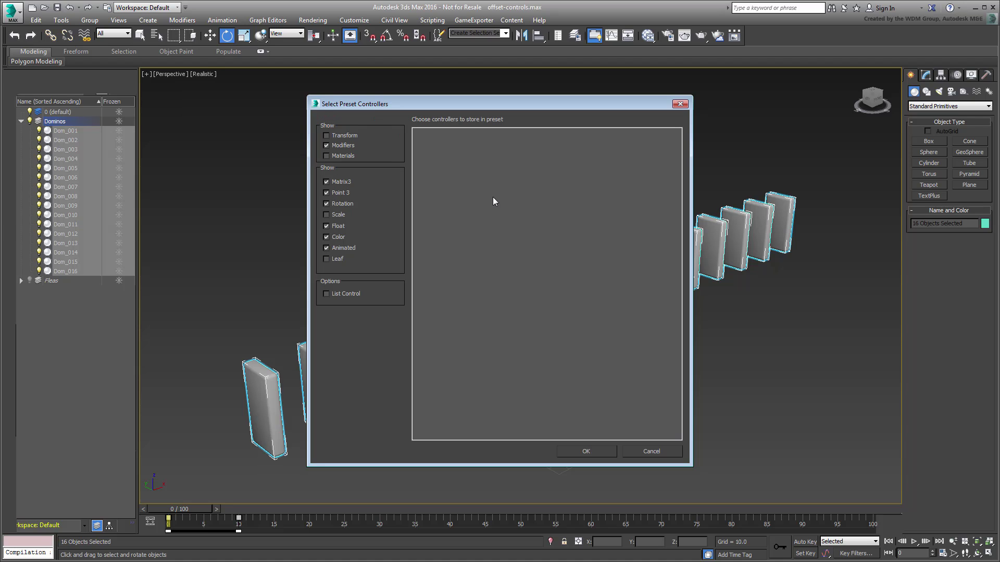
# Step: Filter the preset controller list to animated Transform entries, excluding Modifiers, Matrix3, Point 3, Rotation, Float and Color
pyautogui.click(326, 136)
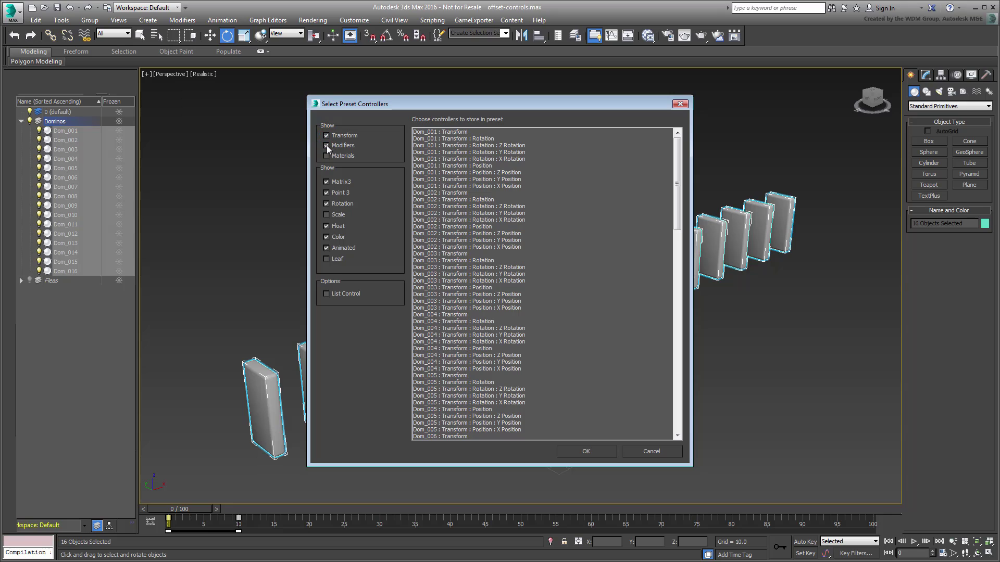
pyautogui.click(327, 145)
pyautogui.click(326, 182)
pyautogui.click(326, 192)
pyautogui.click(327, 204)
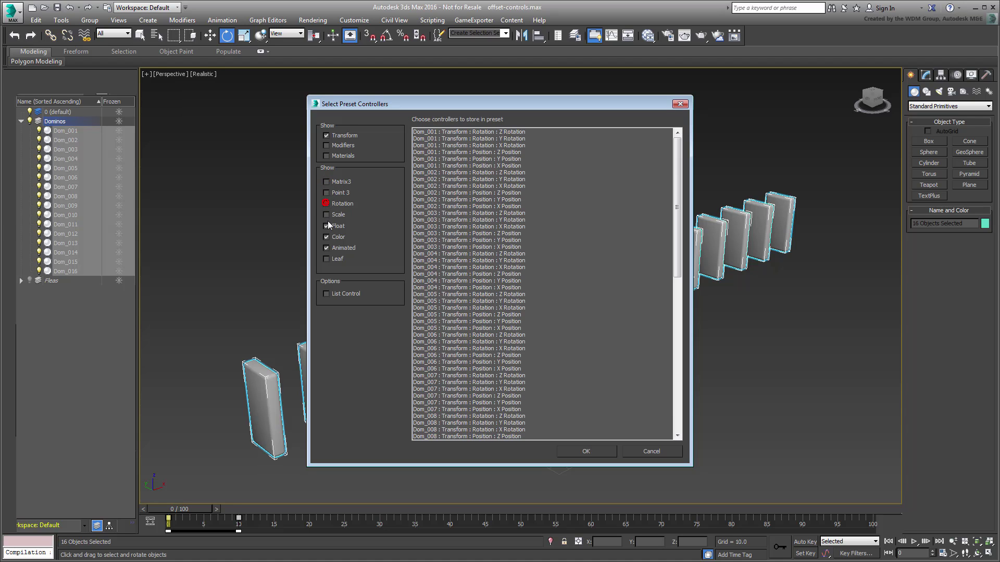
pyautogui.click(326, 237)
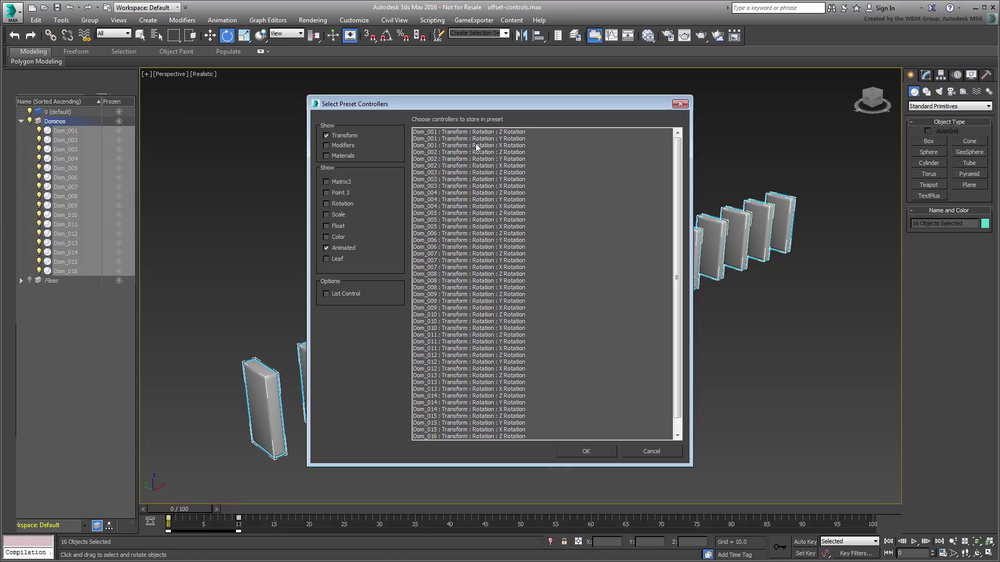
# Step: Apply the offset controllers to every listed rotation controller, from Dom_001 through Dom_016
pyautogui.click(453, 133)
pyautogui.scroll(-1, 478, 206)
pyautogui.keyDown('shift'); pyautogui.click(436, 436); pyautogui.keyUp('shift')
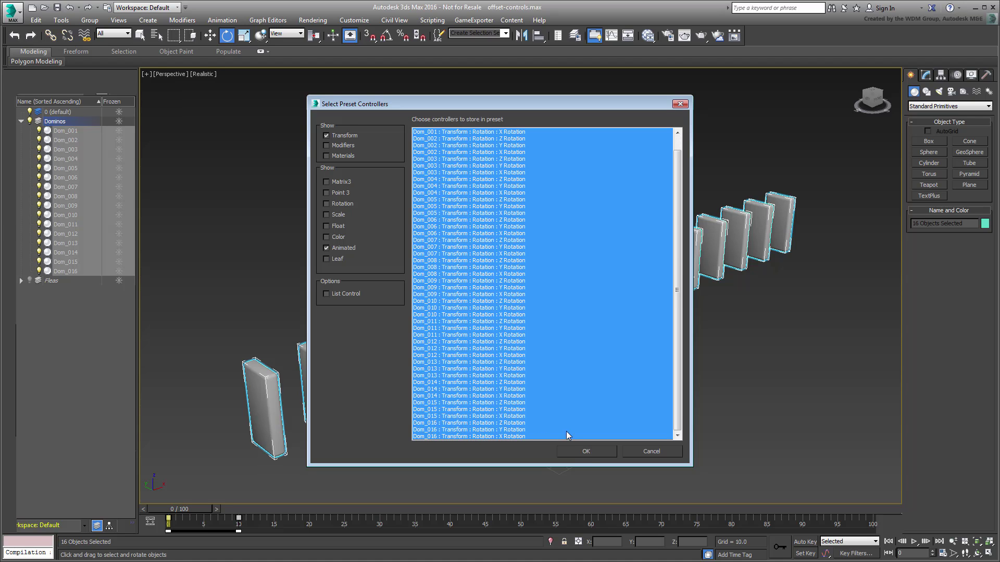
pyautogui.click(586, 452)
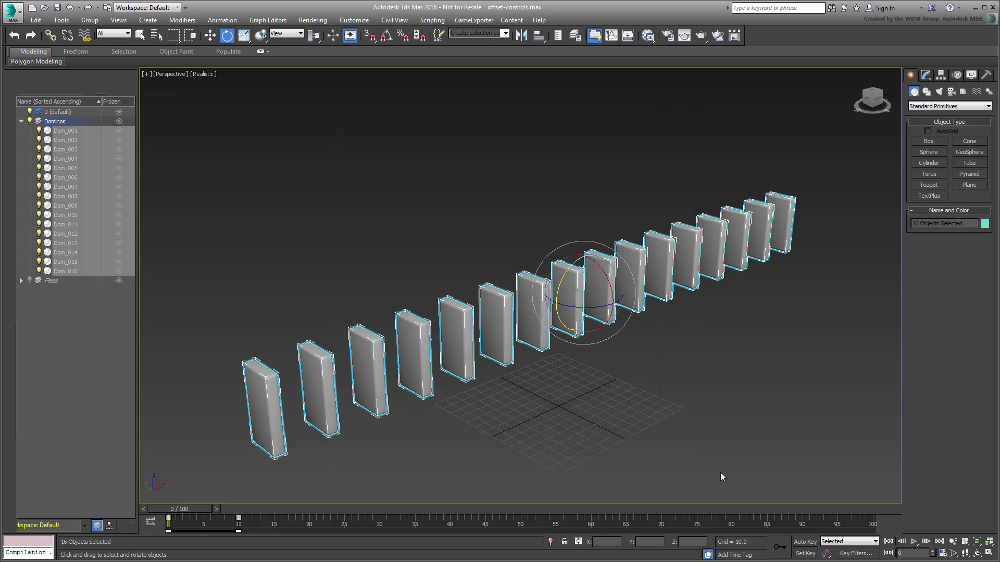
# Step: Deselect the dominoes, play the offset animation, and return to frame 0
pyautogui.click(829, 493)
pyautogui.press('/')
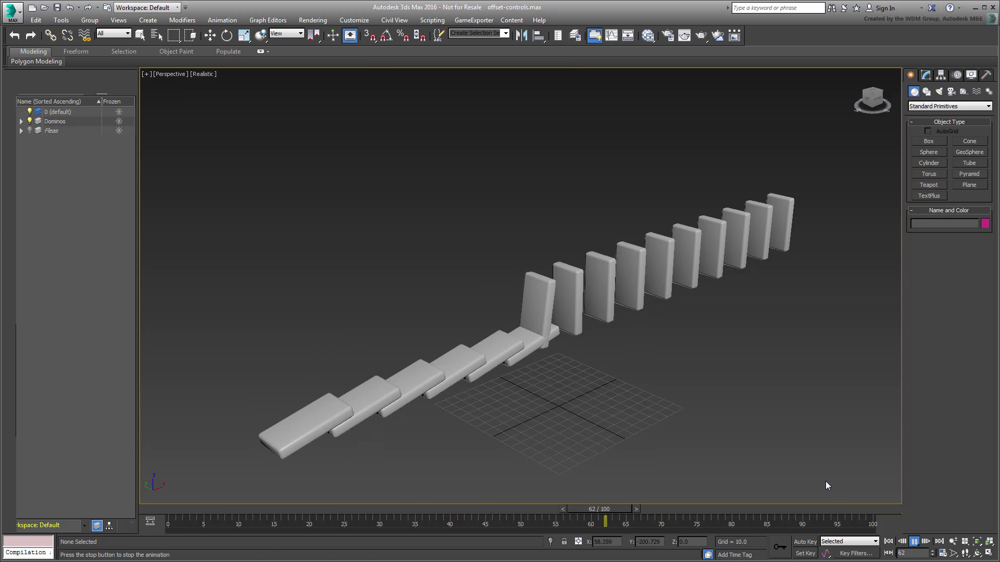
pyautogui.click(914, 542)
pyautogui.press('e')
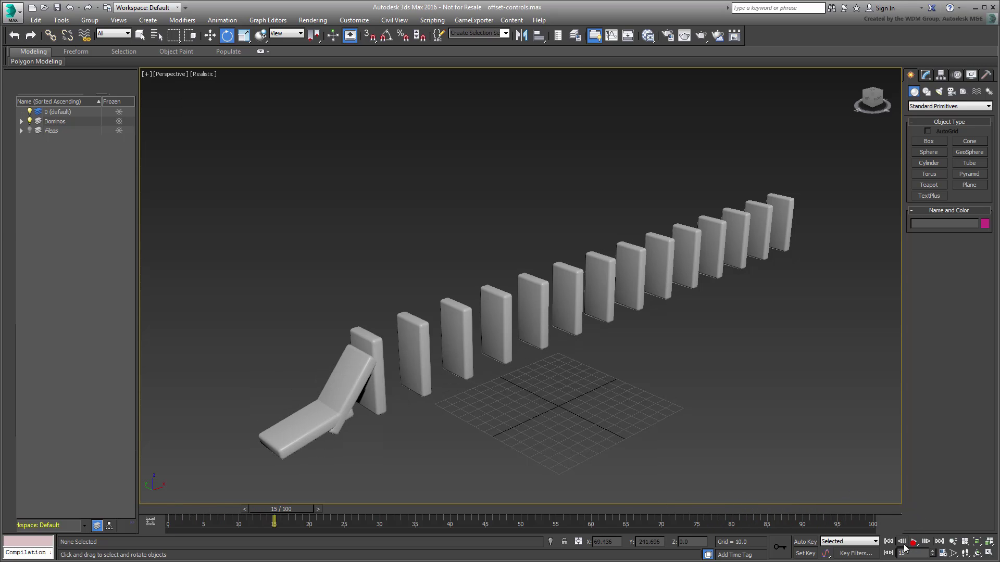
pyautogui.click(889, 542)
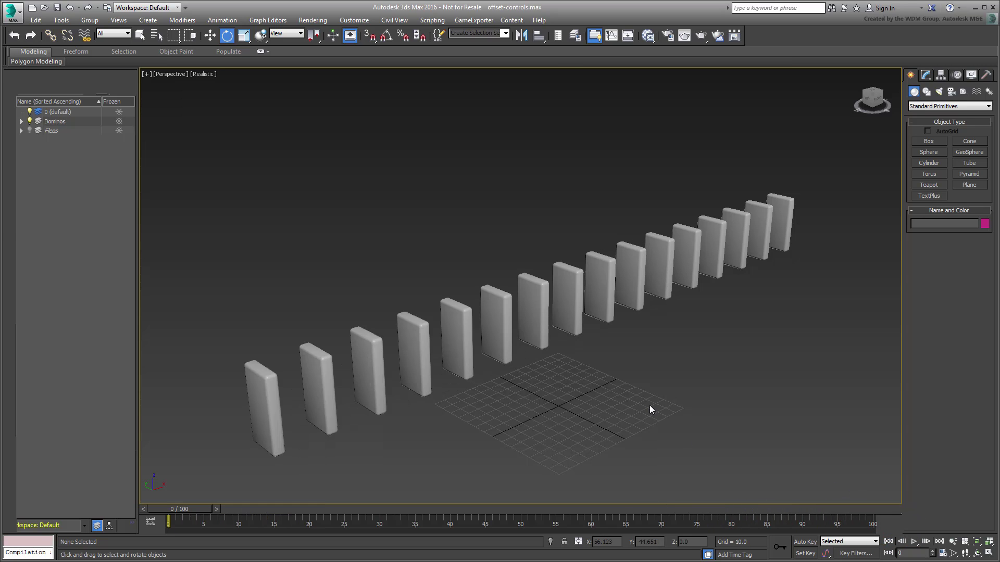
# Step: Select the seventh domino, show its Timing and Offset settings, and start playing the animation
pyautogui.click(535, 328)
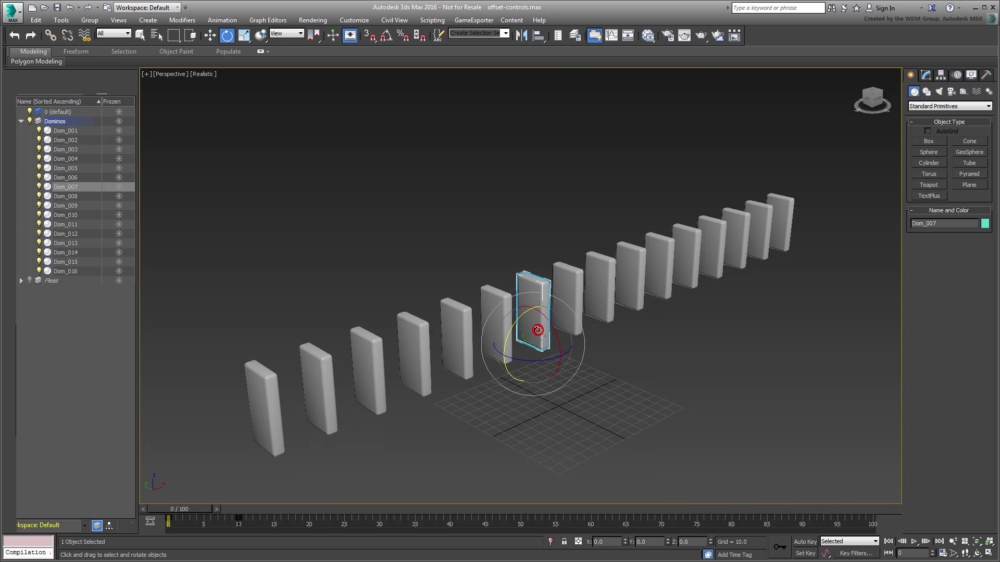
pyautogui.click(926, 75)
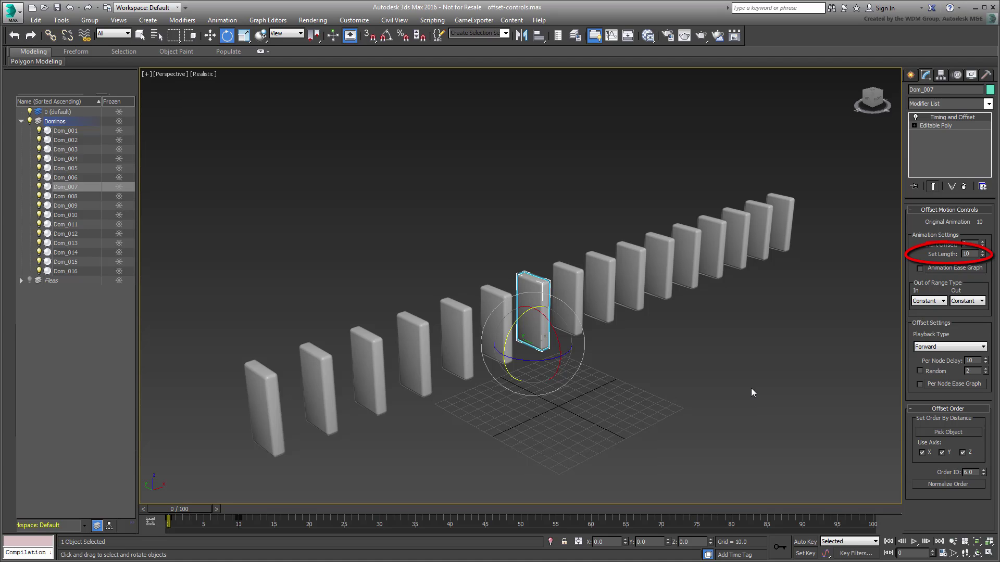
pyautogui.click(914, 542)
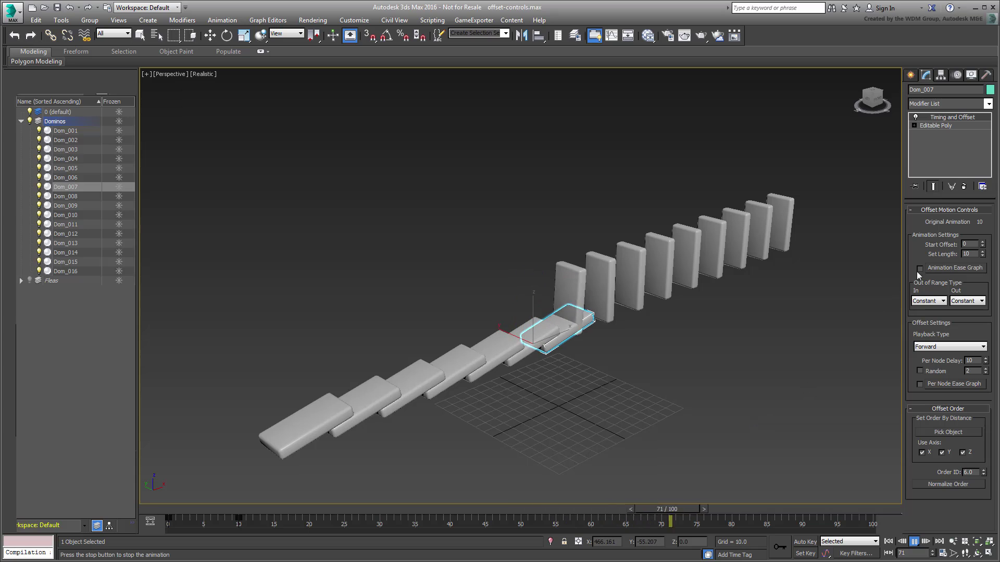
# Step: Try animation lengths of 5 and 20 during playback, and set the length back to 10
pyautogui.doubleClick(968, 255)
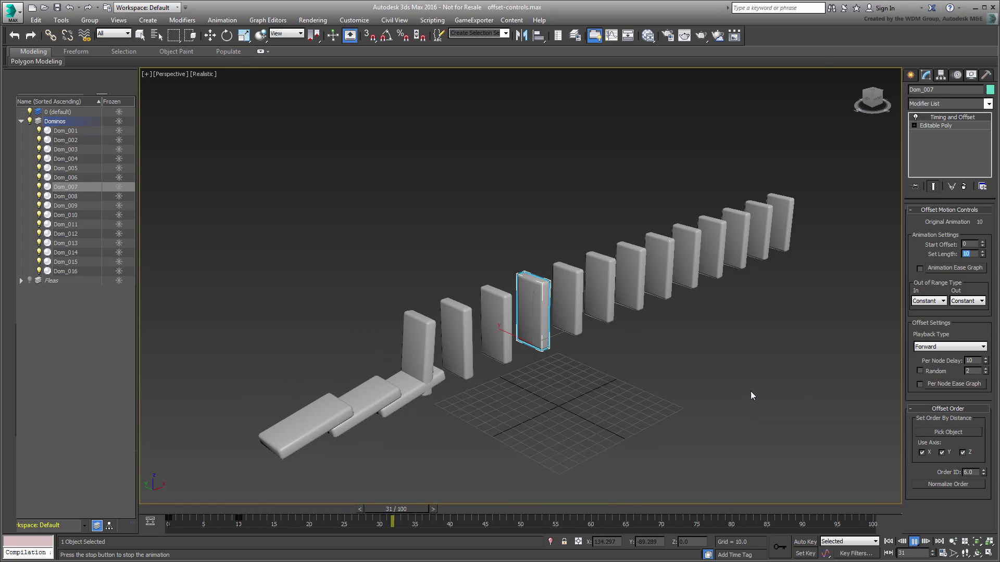
pyautogui.write('5')
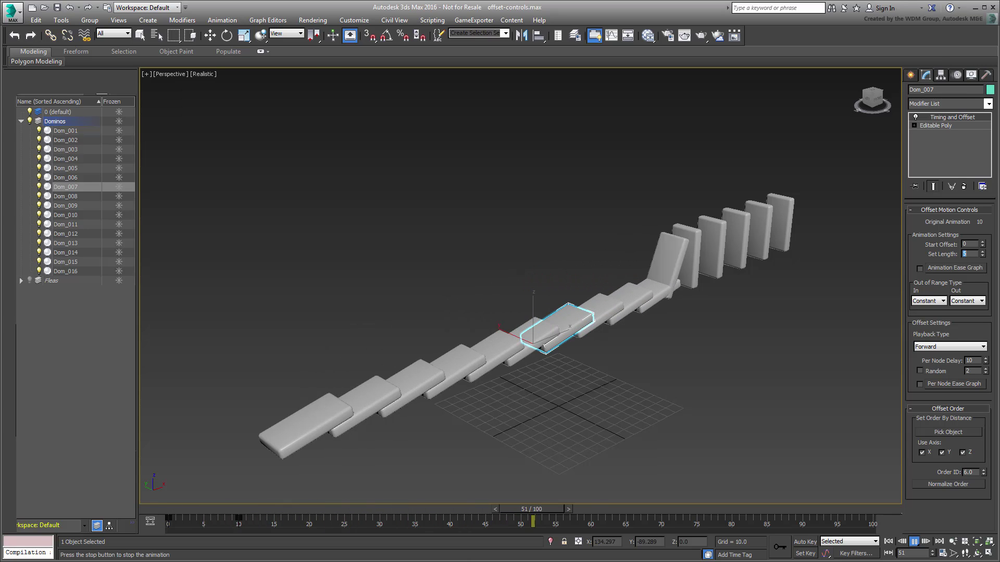
pyautogui.write('20')
pyautogui.press('Return')
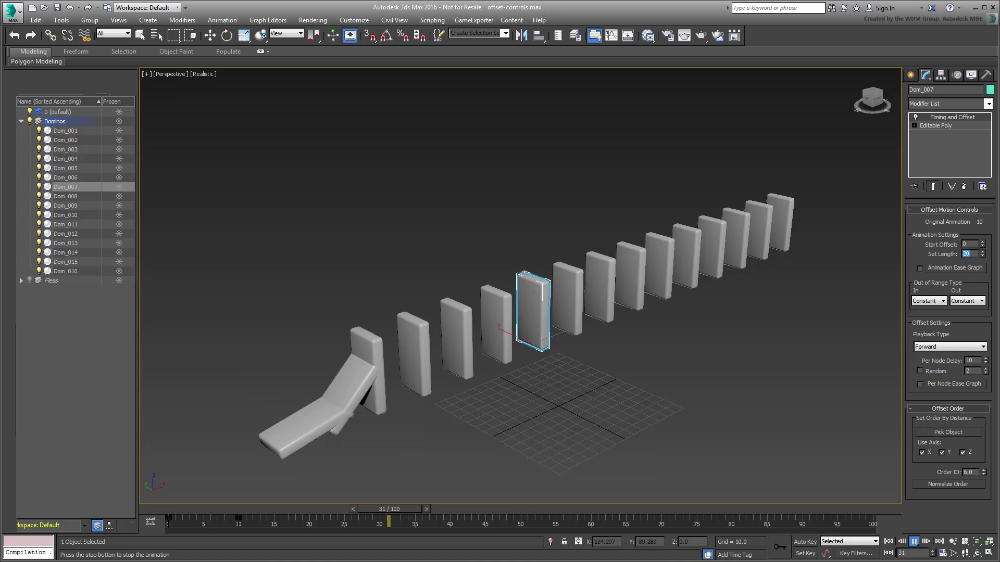
pyautogui.write('10')
pyautogui.press('Return')
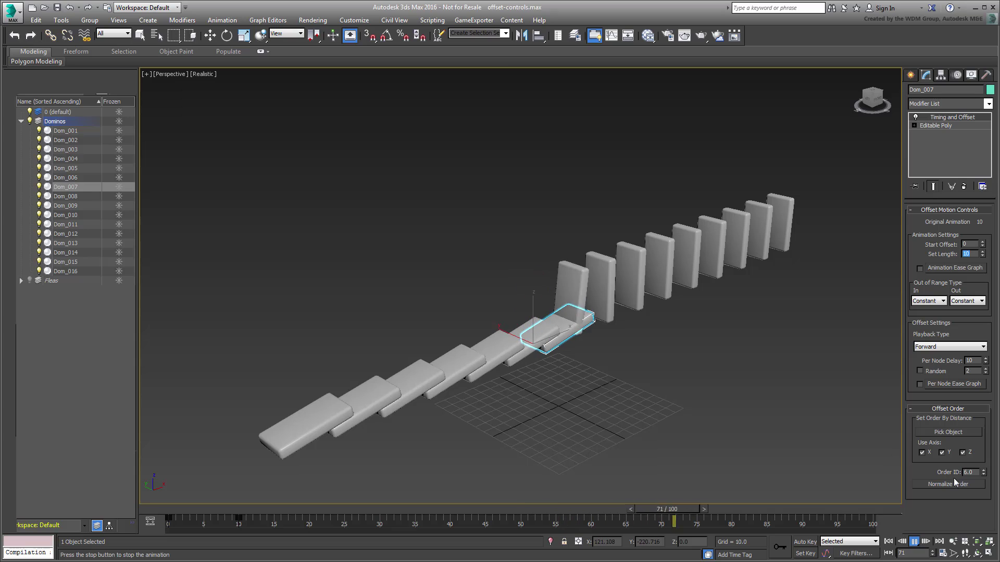
# Step: Stop playback, scrub to frame 5, set the Per Node Delay to 5, and return to frame 0
pyautogui.click(914, 541)
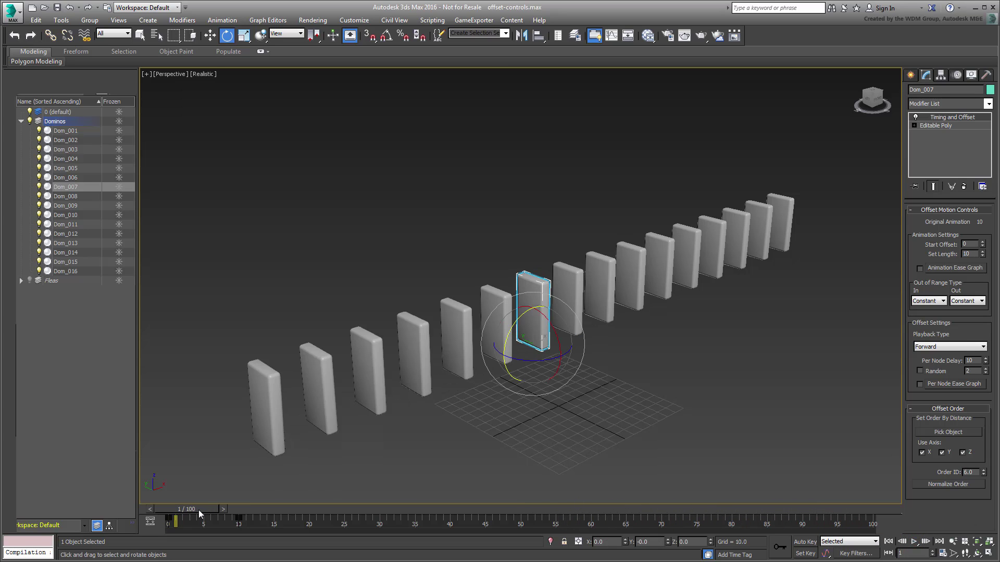
pyautogui.moveTo(199, 510); pyautogui.dragTo(225, 514)
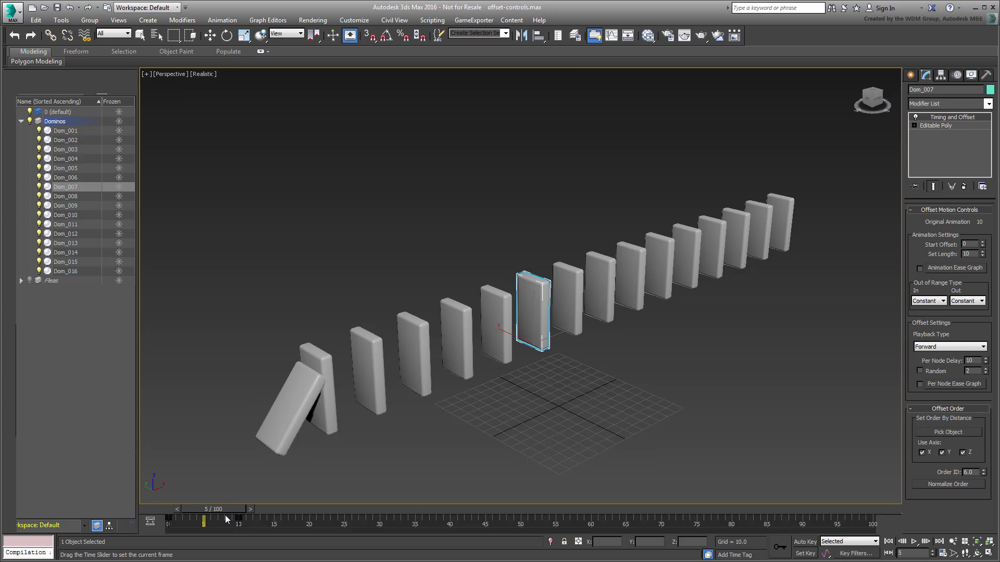
pyautogui.press('e')
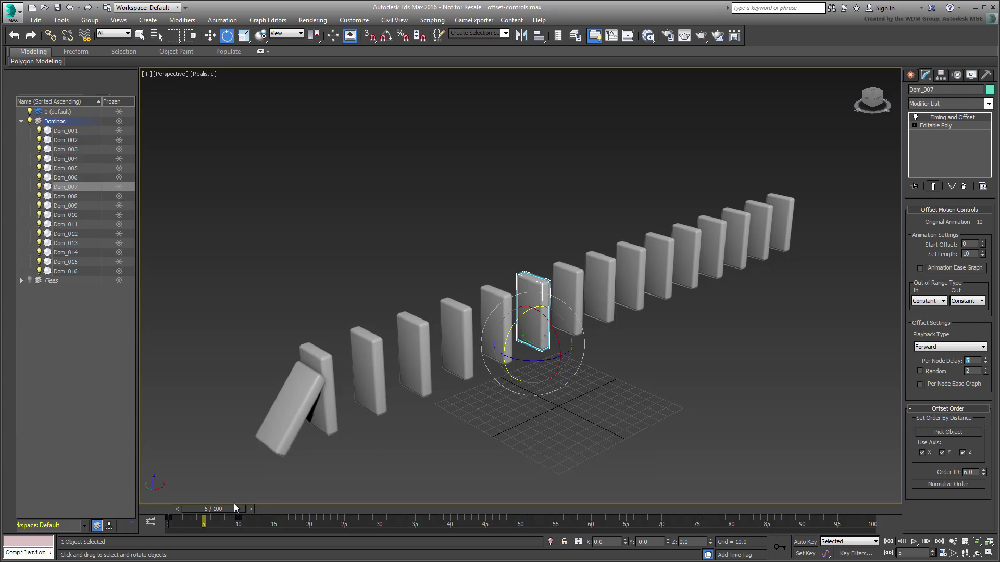
pyautogui.moveTo(234, 508); pyautogui.dragTo(154, 556)
pyautogui.press('e')
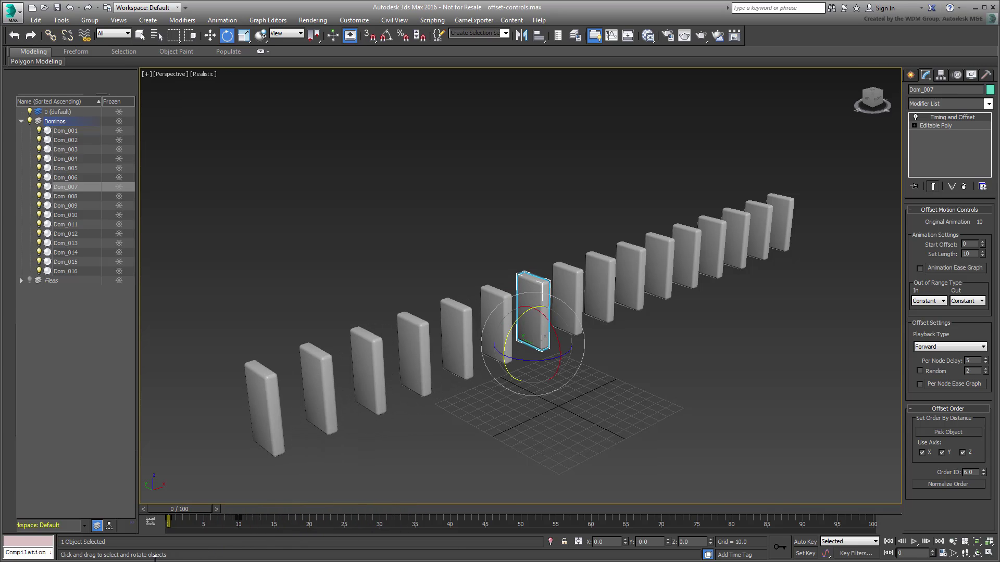
# Step: Play the animation and set the Per Node Delay to 3
pyautogui.click(913, 542)
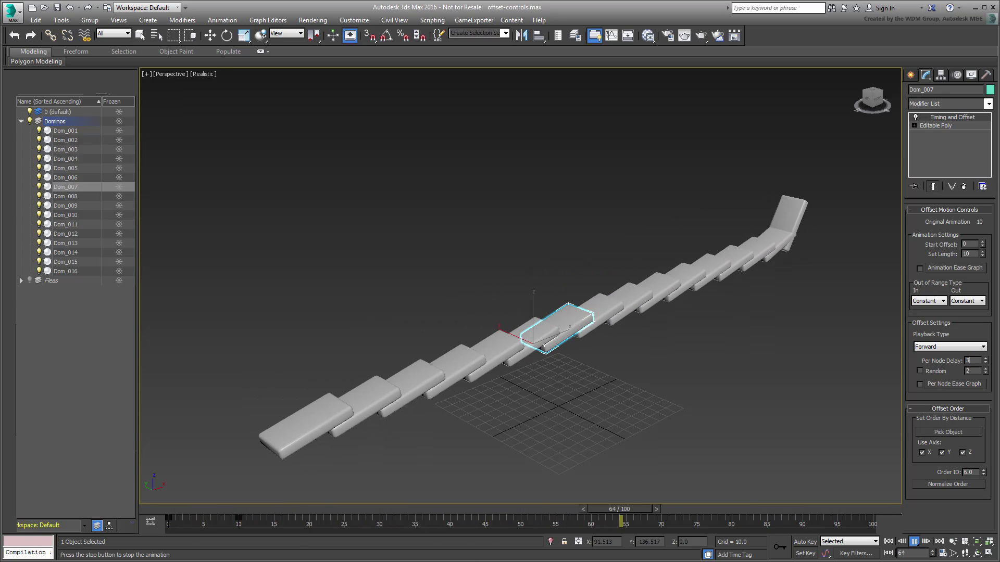
pyautogui.write('3')
pyautogui.press('Return')
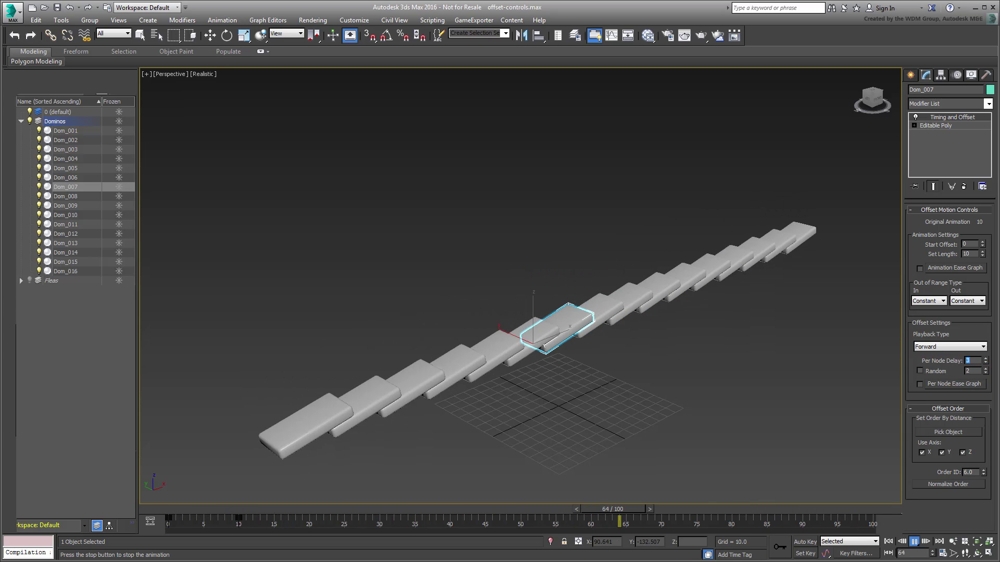
# Step: Try randomizing the per-node delay with a value of 10, and turn the randomization off
pyautogui.click(920, 370)
pyautogui.doubleClick(973, 371)
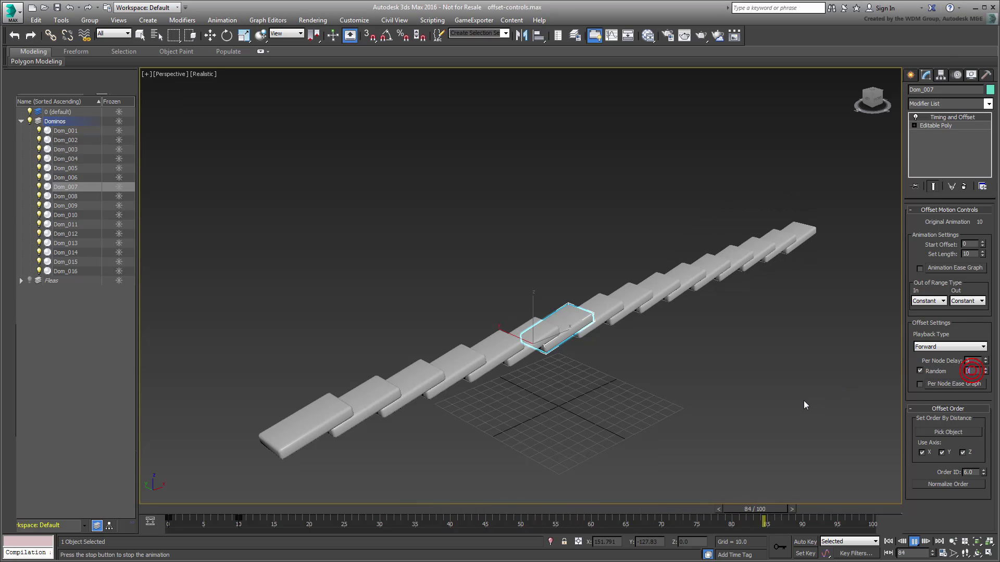
pyautogui.write('10')
pyautogui.press('Return')
pyautogui.click(920, 370)
# Step: Try the Reverse, Ping Pong, From Center and Random playback types, and restore Forward
pyautogui.click(955, 348)
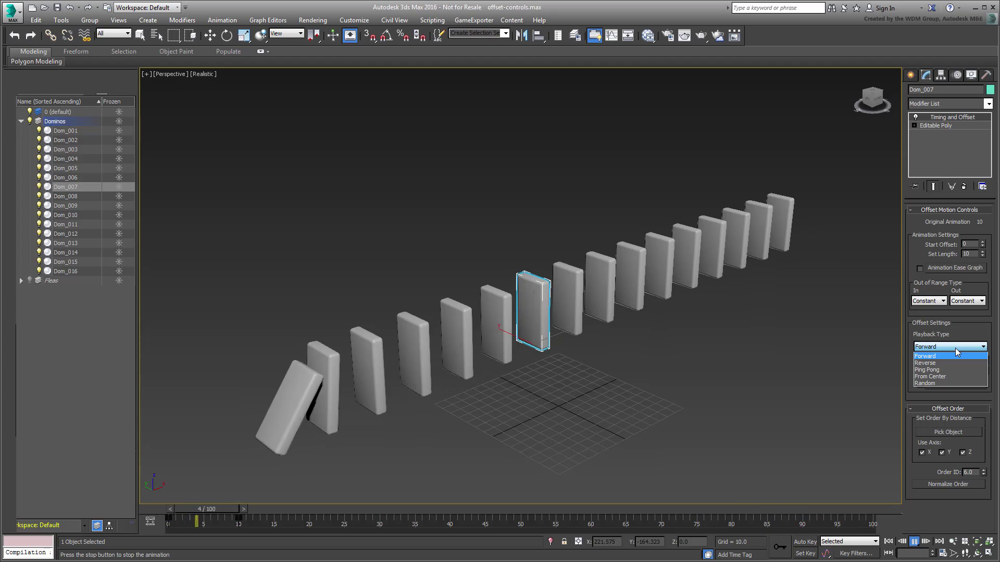
pyautogui.click(925, 363)
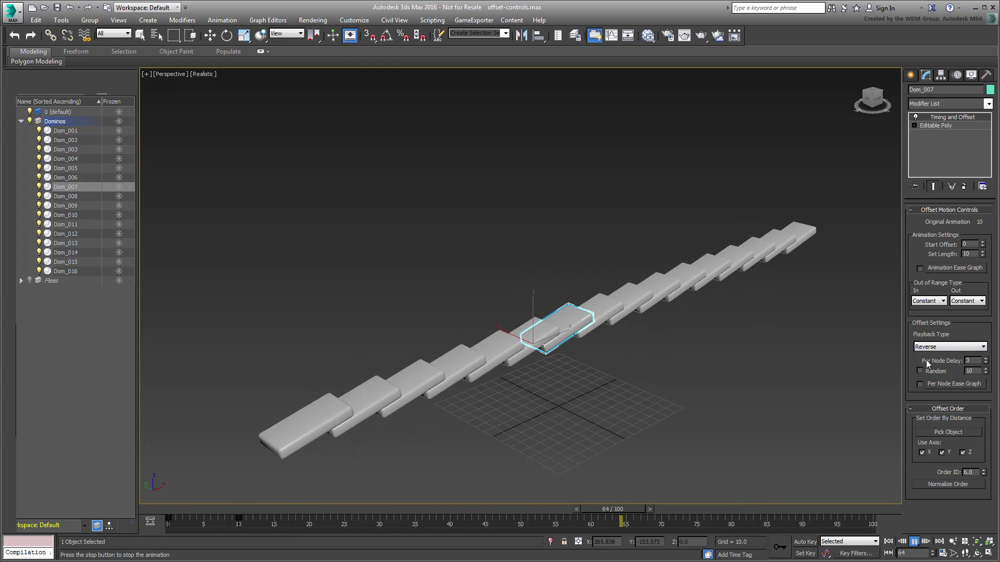
pyautogui.click(964, 348)
pyautogui.click(945, 370)
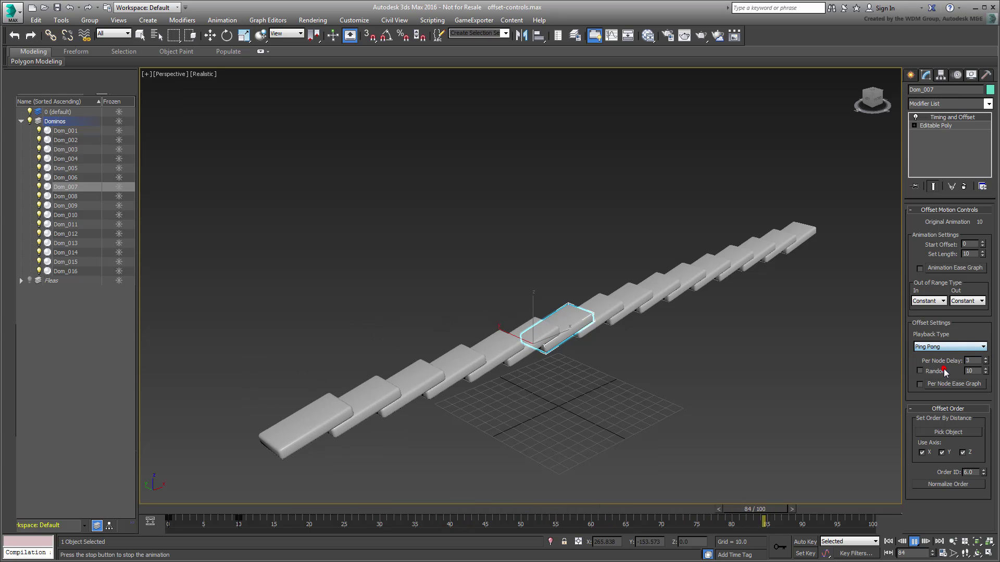
pyautogui.click(966, 349)
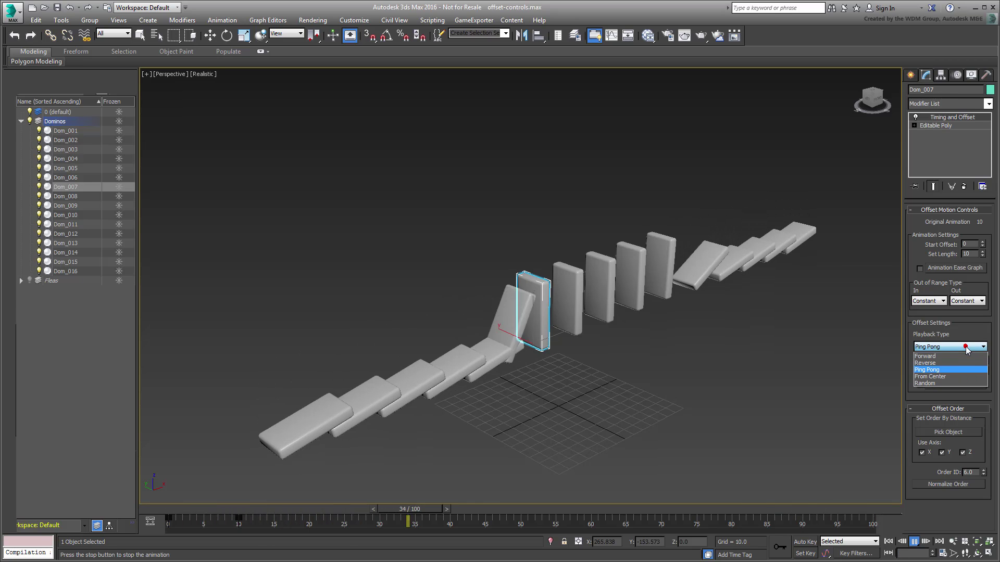
pyautogui.click(945, 377)
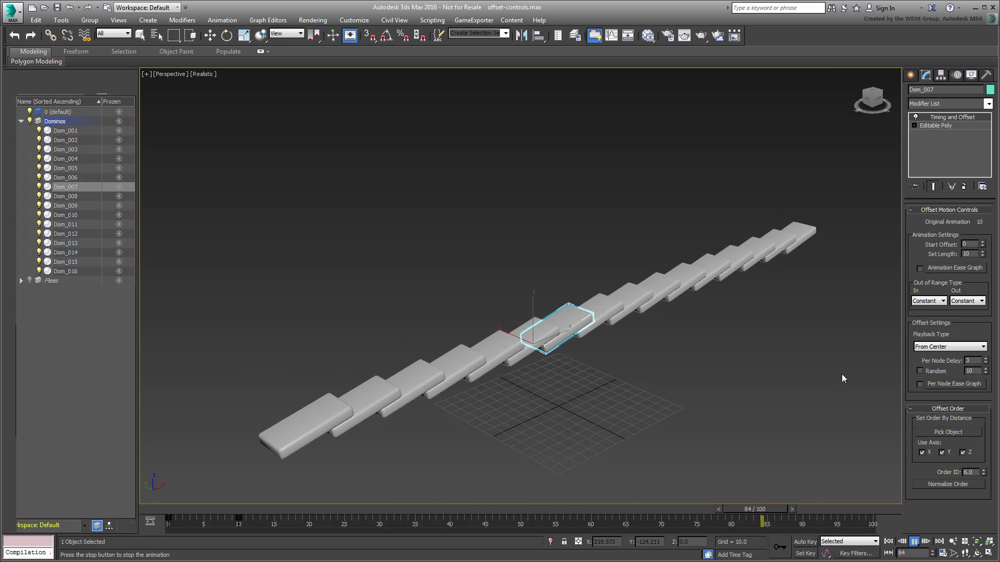
pyautogui.click(968, 348)
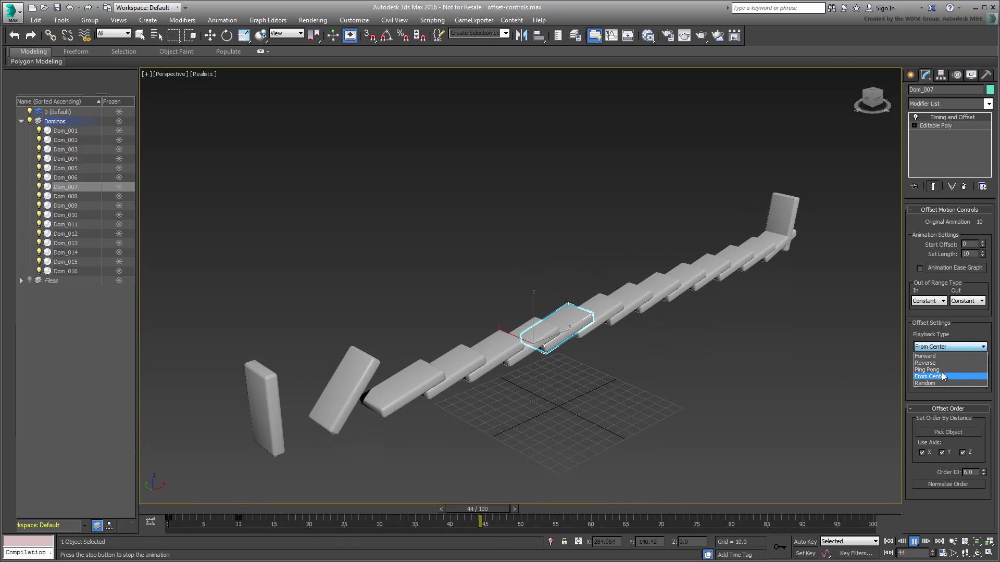
pyautogui.click(926, 361)
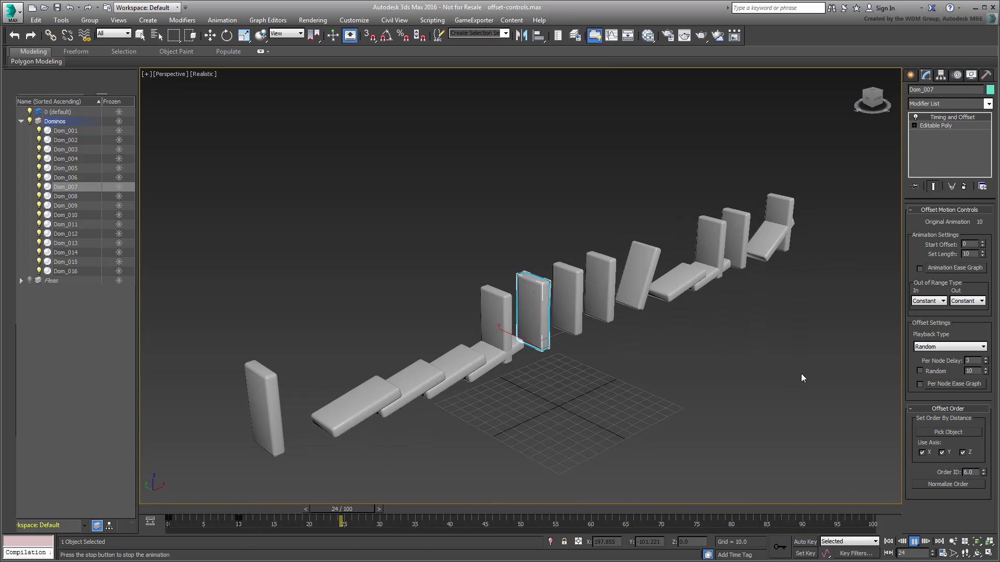
pyautogui.click(949, 348)
pyautogui.click(947, 357)
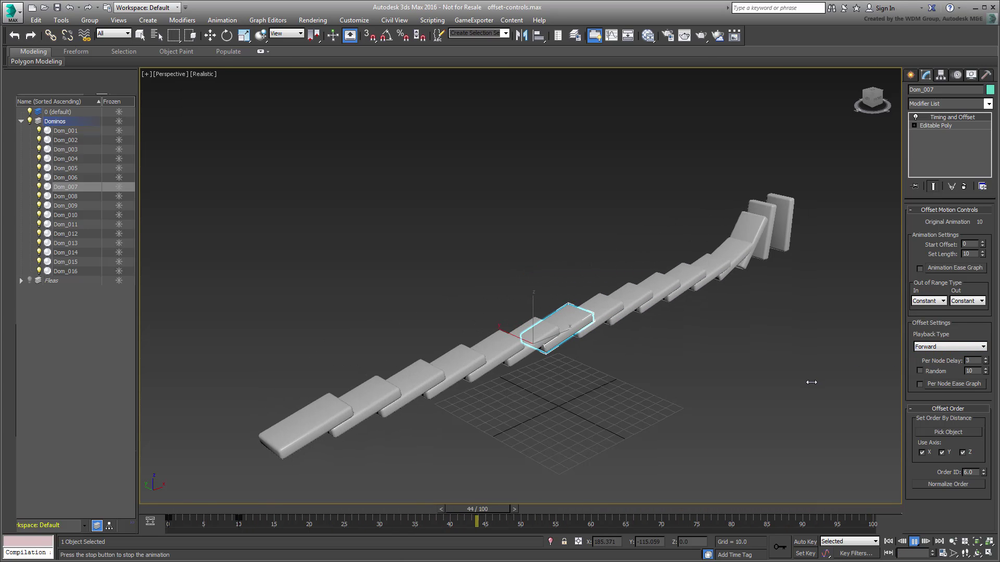
# Step: Stop the animation playback and return the timeline to frame 0
pyautogui.click(915, 546)
pyautogui.press('e')
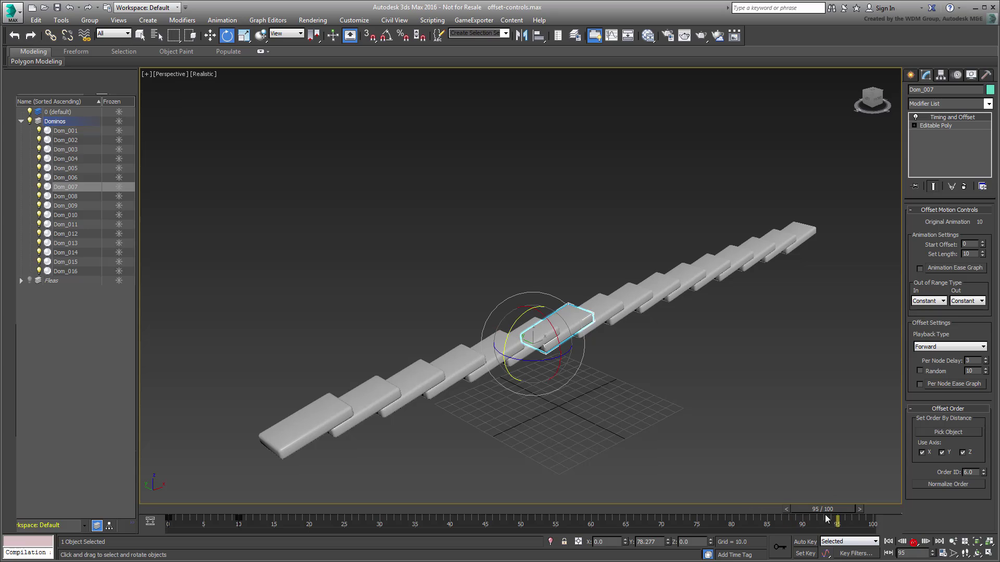
pyautogui.moveTo(817, 508); pyautogui.dragTo(161, 496)
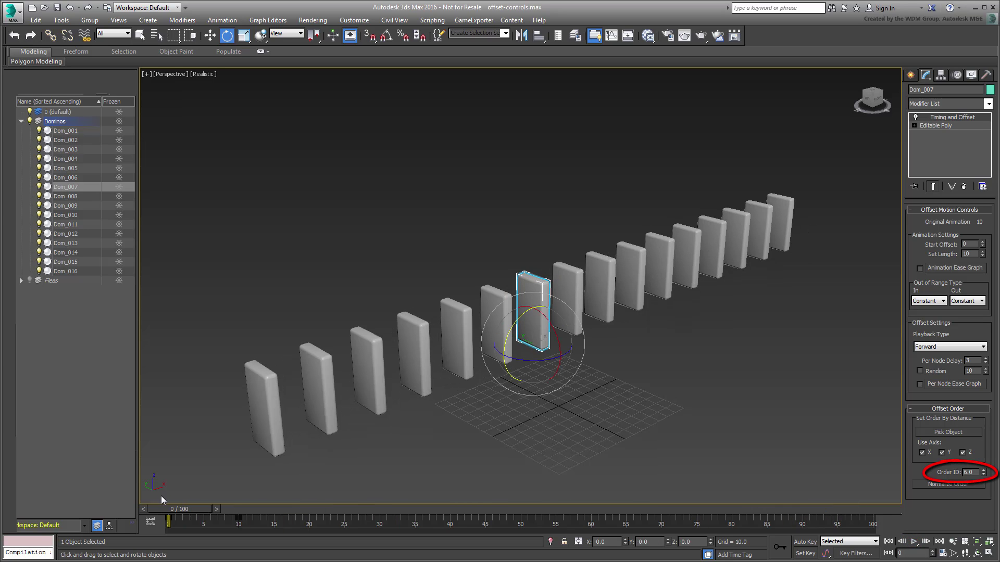
# Step: Examine the Order ID of each domino from Dom_001 through Dom_006, selecting them one by one
pyautogui.click(564, 426)
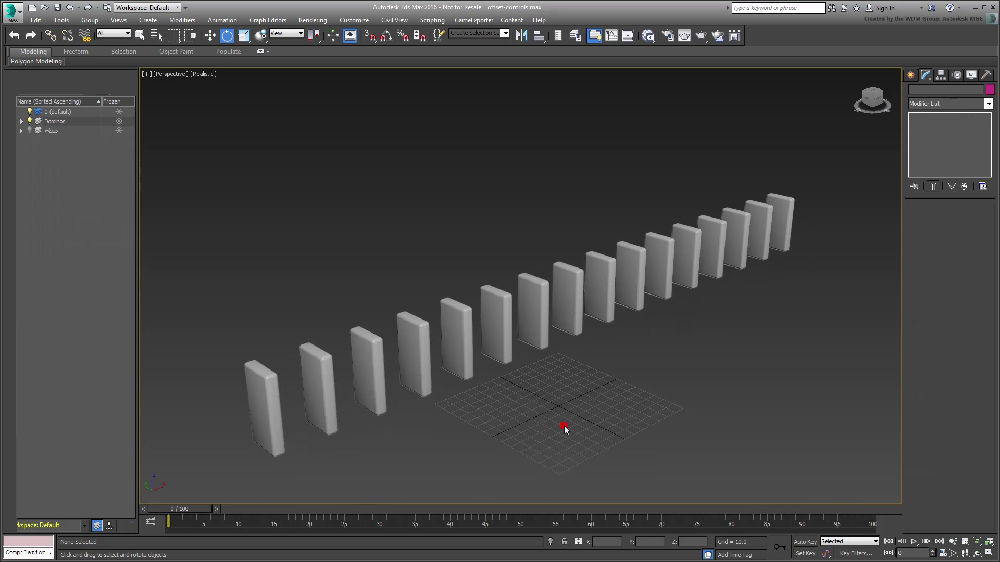
pyautogui.click(259, 413)
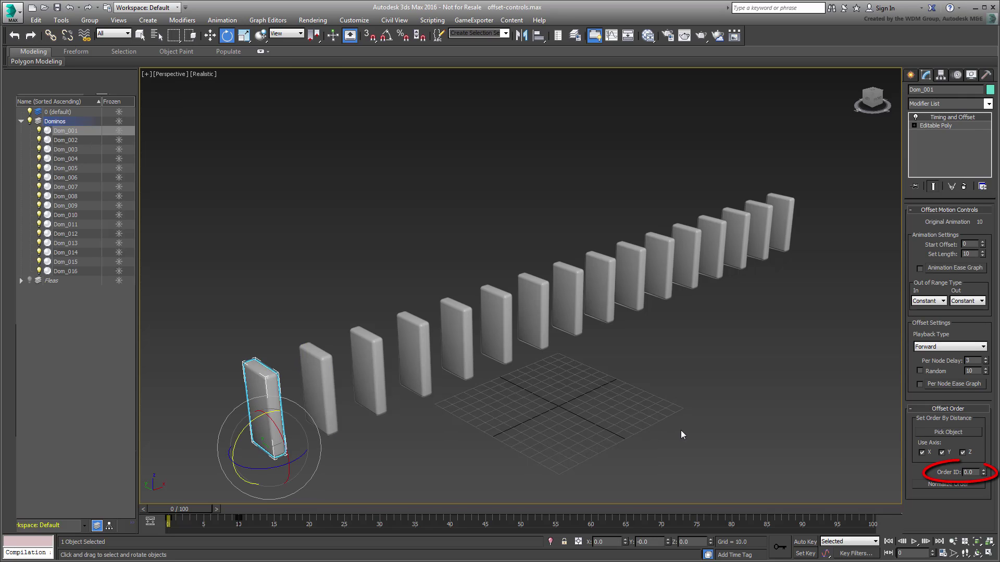
pyautogui.click(329, 402)
pyautogui.click(382, 381)
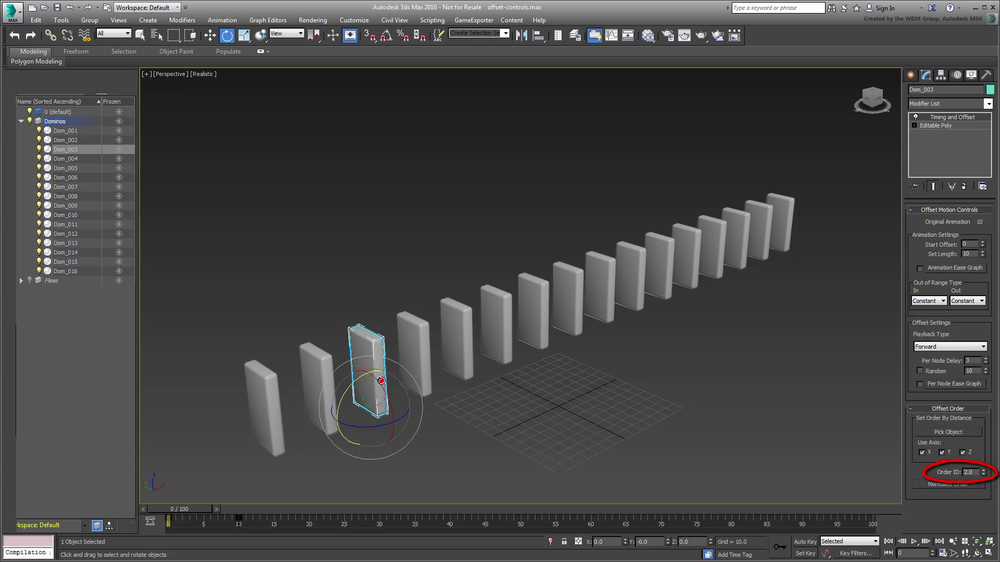
pyautogui.click(423, 366)
pyautogui.click(452, 358)
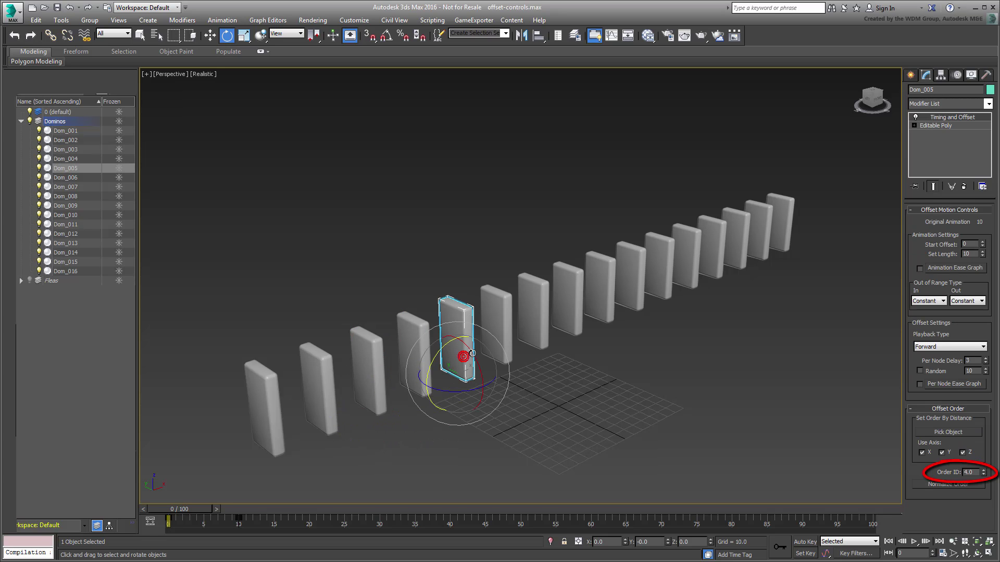
pyautogui.click(512, 337)
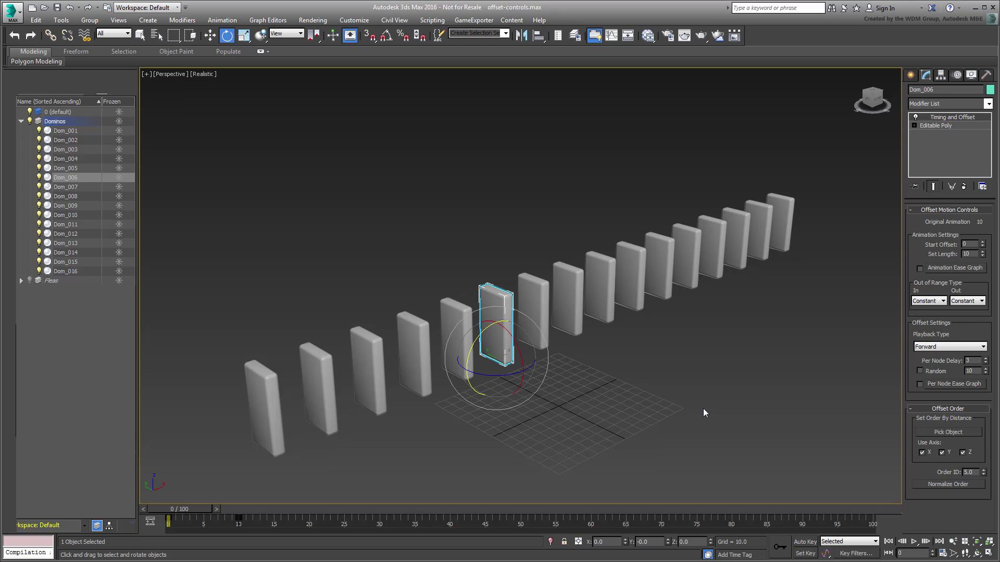
# Step: Set the offset order by distance from Dom_008 and select that domino
pyautogui.click(949, 433)
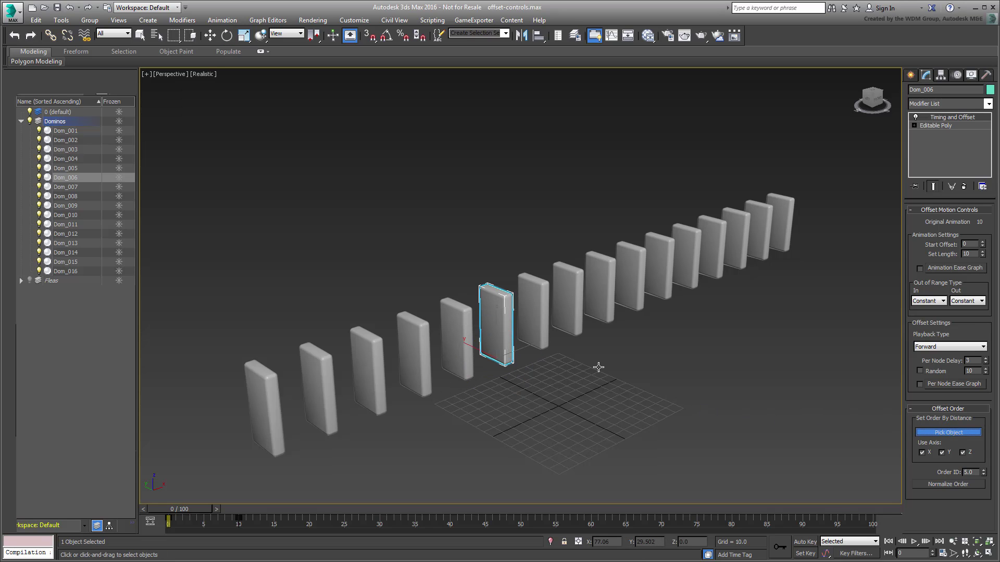
pyautogui.click(577, 326)
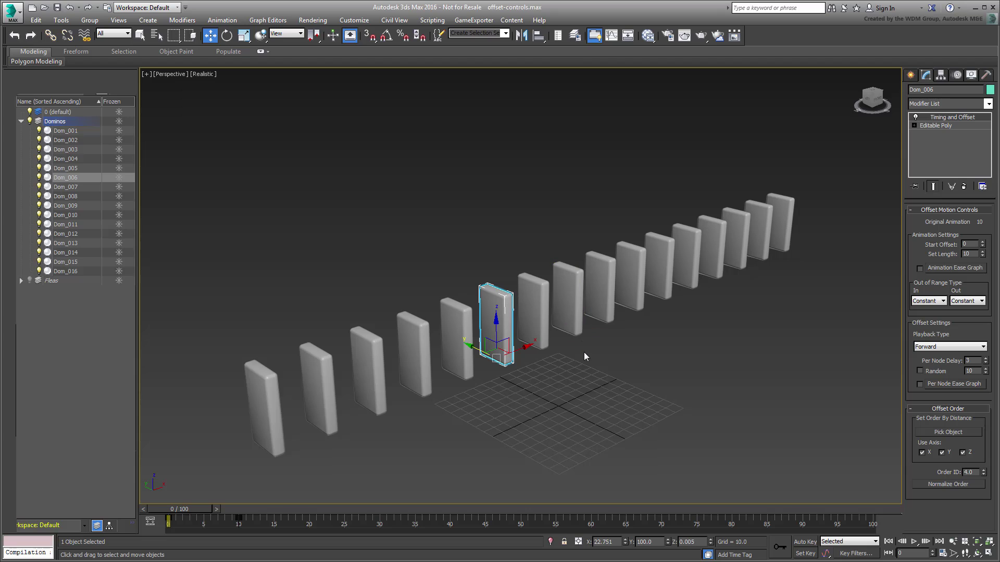
pyautogui.click(576, 332)
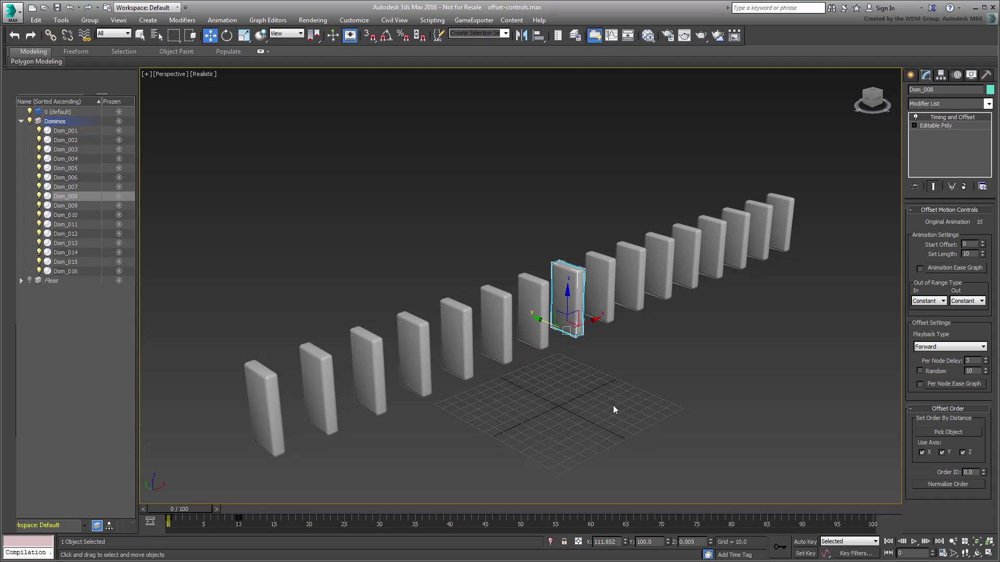
# Step: Scrub the reordered animation, return to frame 0, and check the Order IDs of Dom_007, Dom_009 and Dom_006
pyautogui.moveTo(191, 508); pyautogui.dragTo(188, 530)
pyautogui.press('w')
pyautogui.click(537, 342)
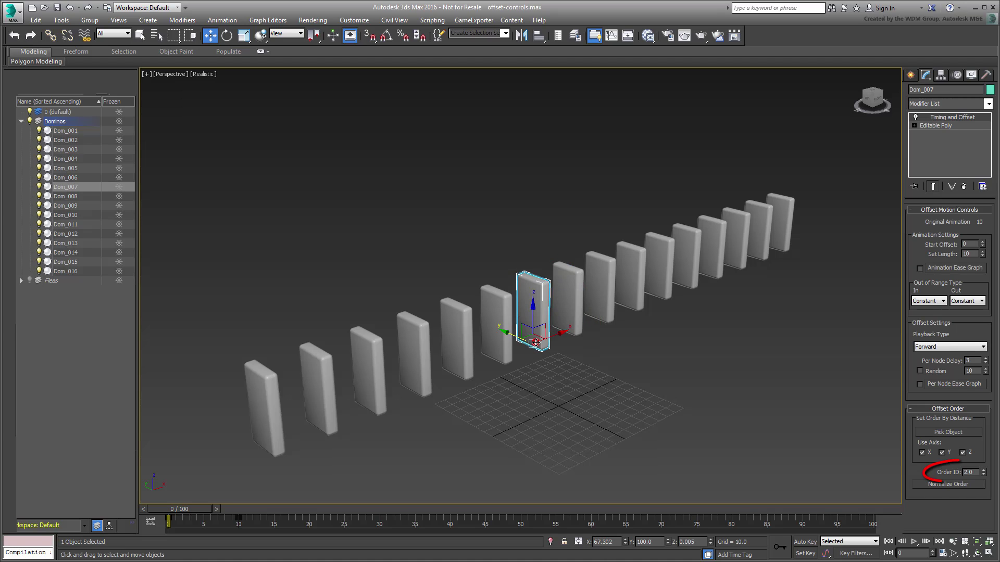
pyautogui.click(606, 321)
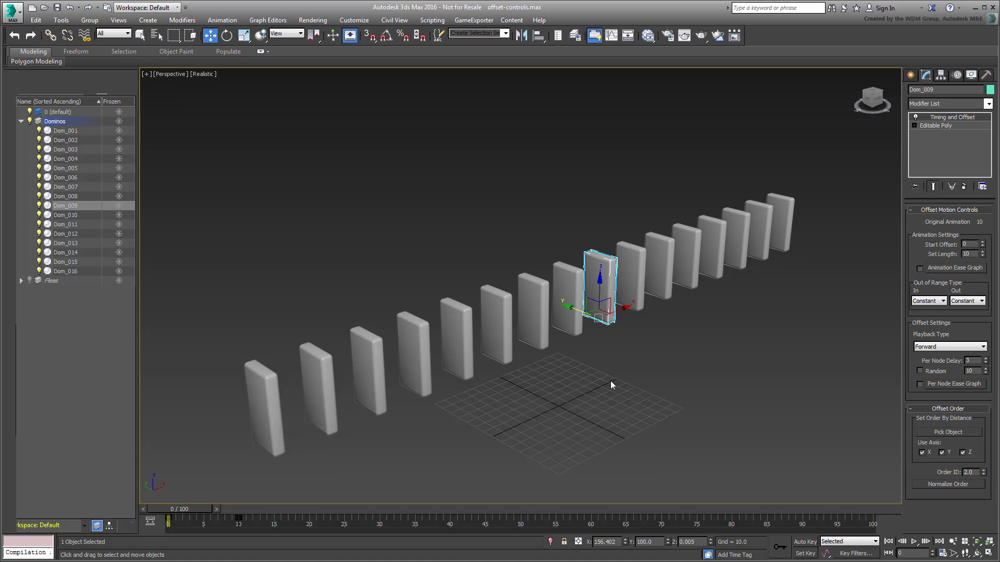
pyautogui.click(497, 336)
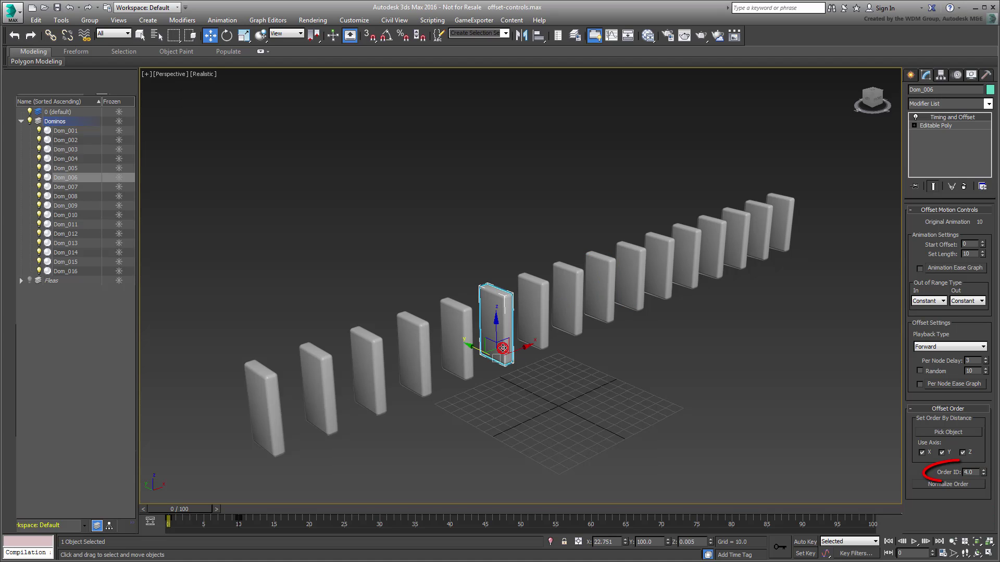
# Step: Check the Order IDs of Dom_010 and Dom_007 and normalize the offset order
pyautogui.click(636, 308)
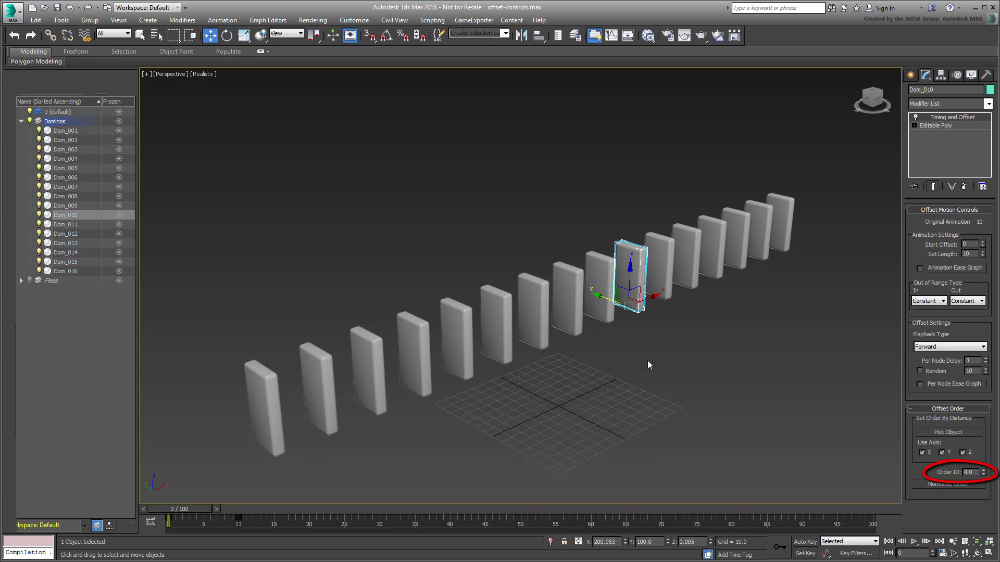
pyautogui.click(539, 339)
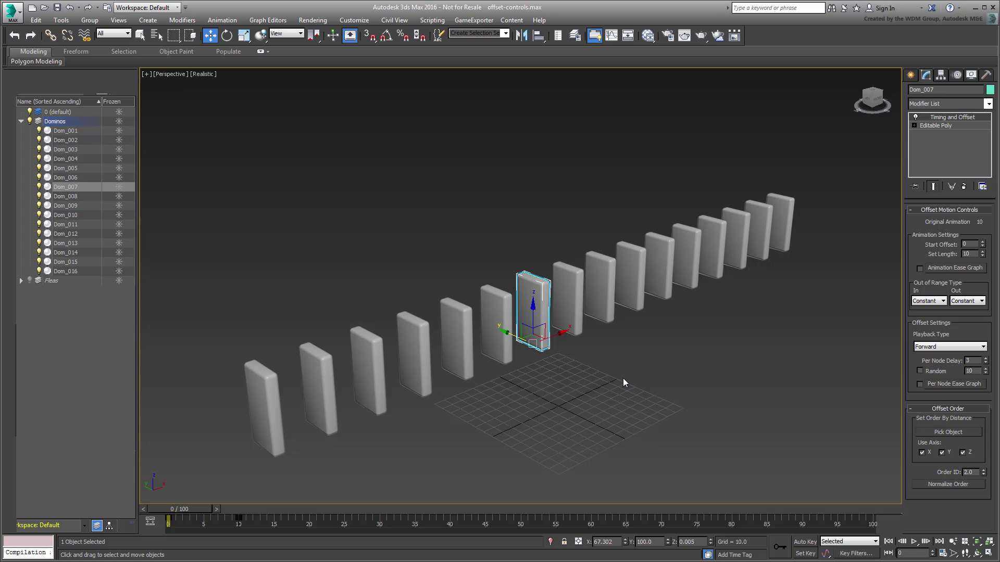
pyautogui.click(947, 484)
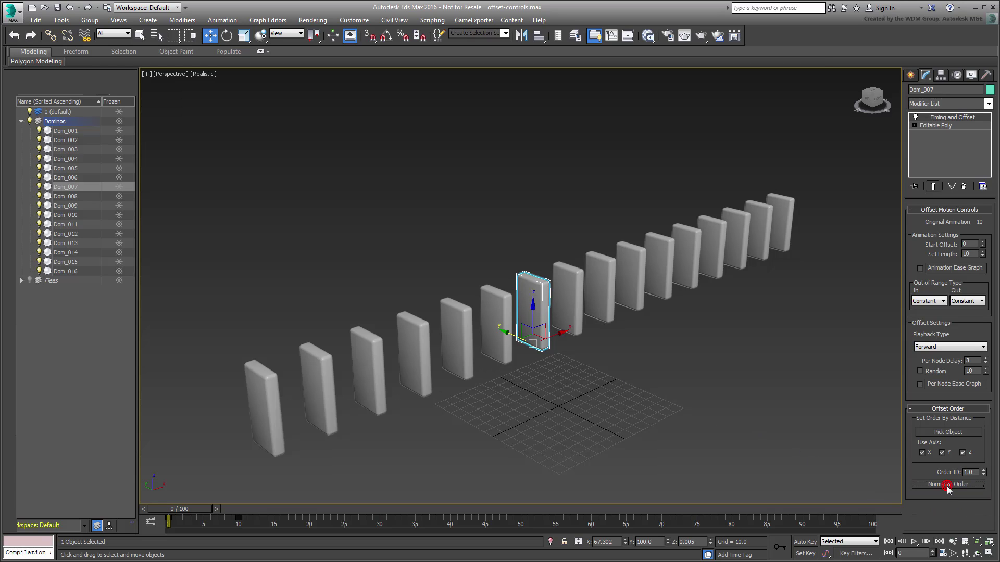
# Step: Examine the normalized Order IDs of Dom_006 through Dom_010 one by one, and preview the resulting domino animation
pyautogui.click(575, 330)
pyautogui.click(544, 339)
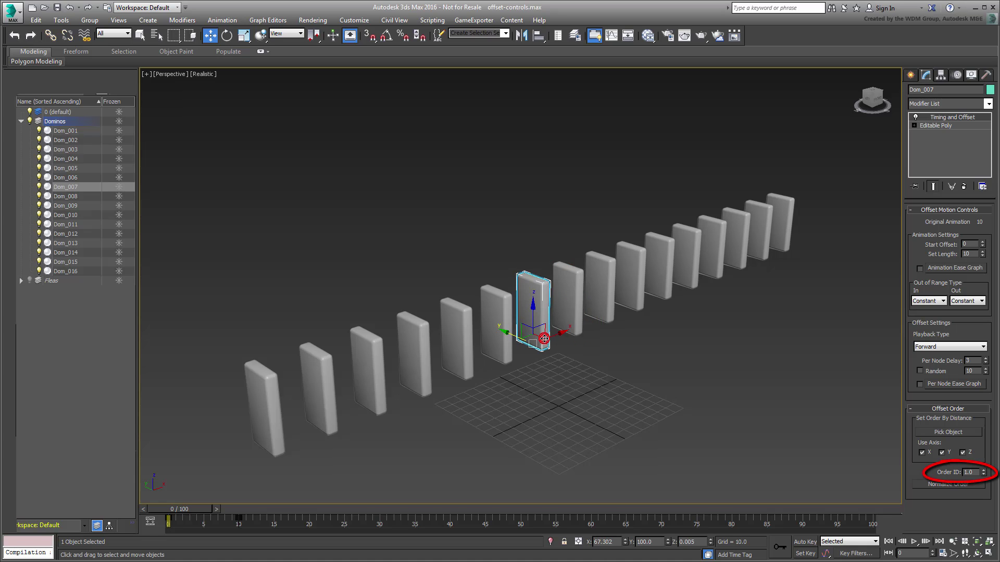
pyautogui.click(601, 317)
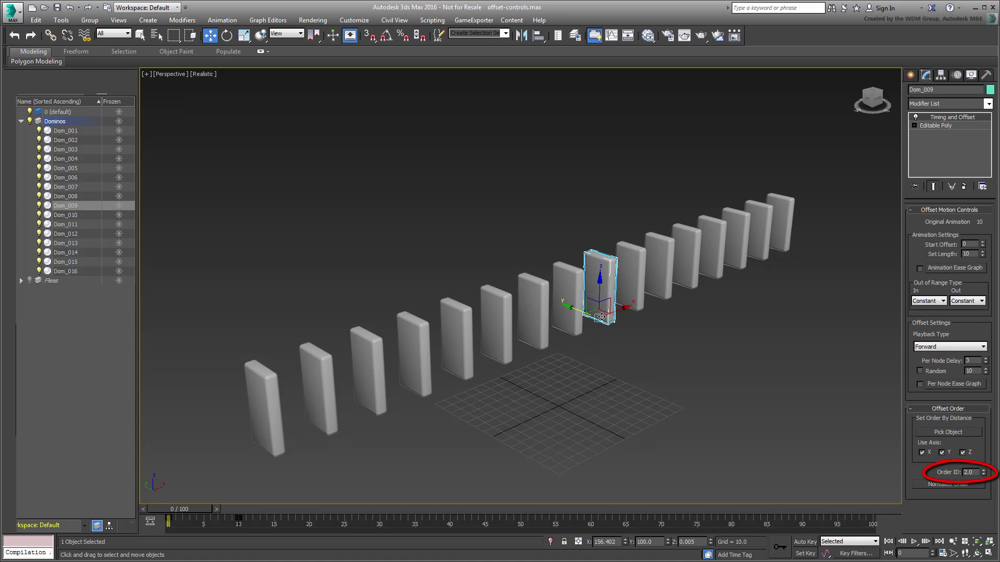
pyautogui.click(635, 309)
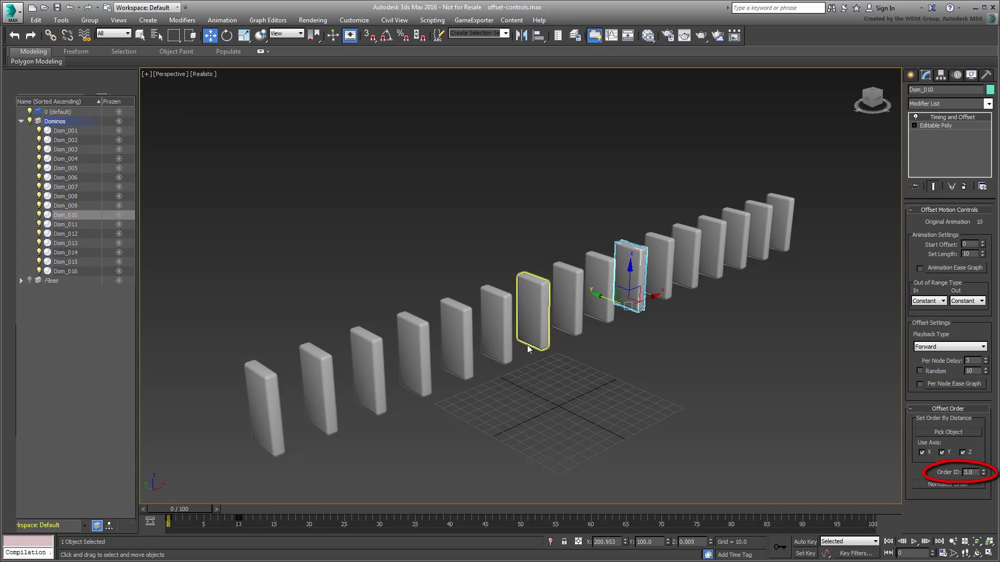
pyautogui.click(505, 352)
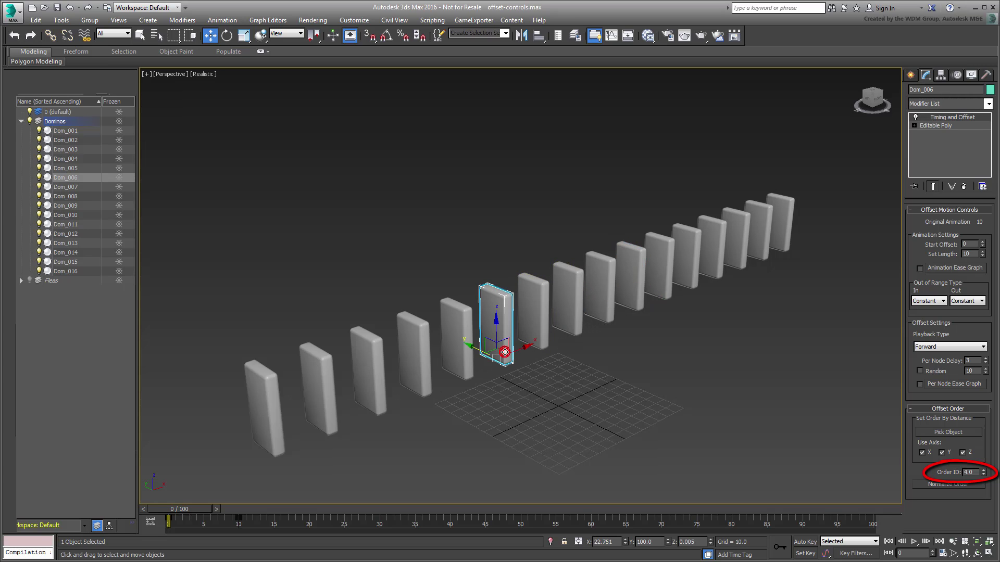
pyautogui.click(914, 542)
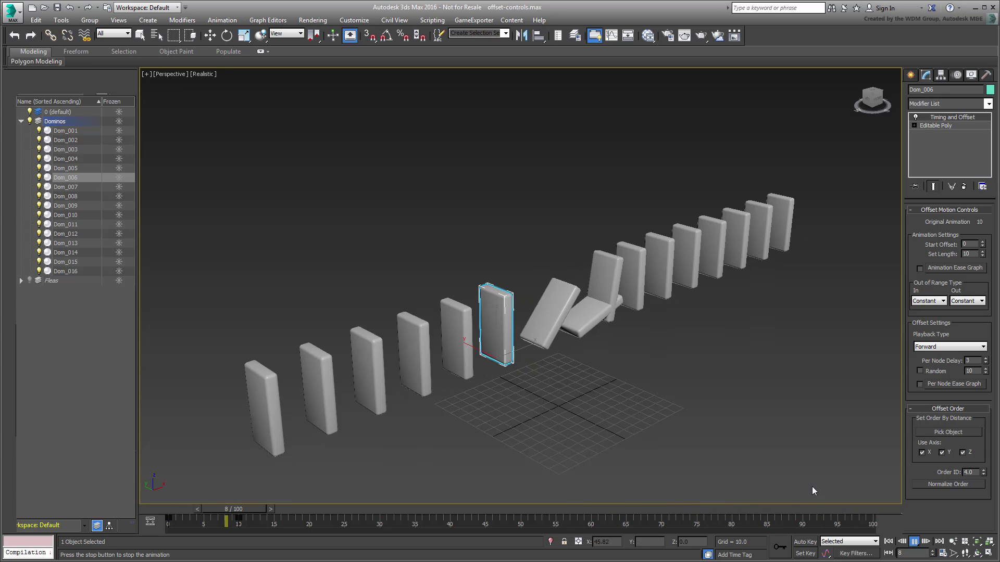
pyautogui.click(914, 541)
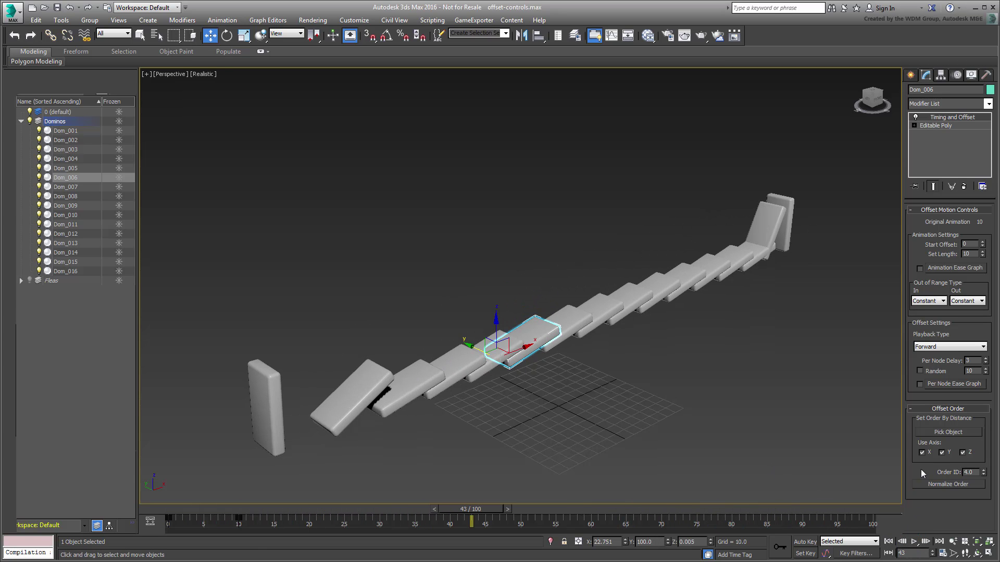
# Step: Set the offset order by distance from Dom_001 and normalize it
pyautogui.click(941, 433)
pyautogui.click(274, 430)
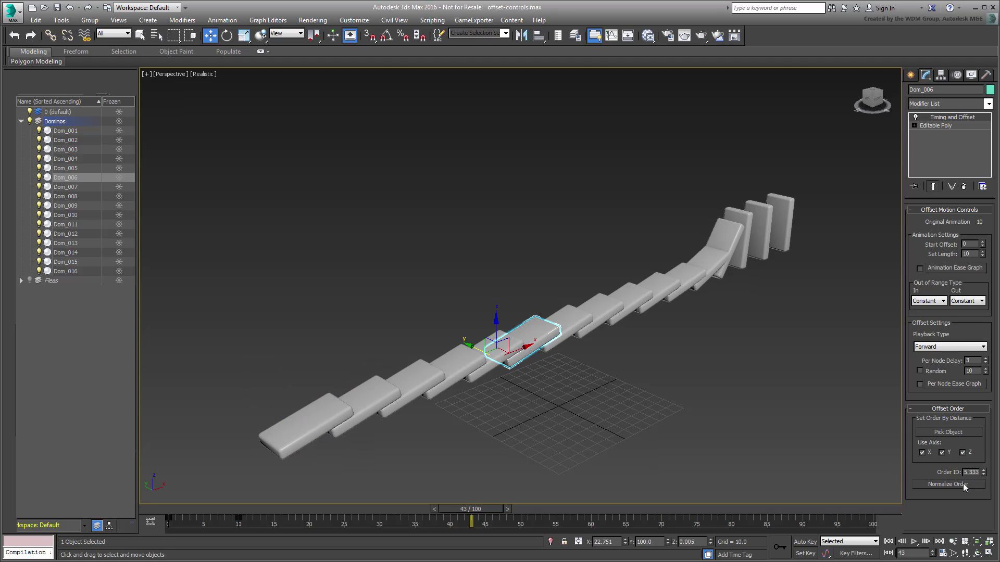
pyautogui.click(945, 485)
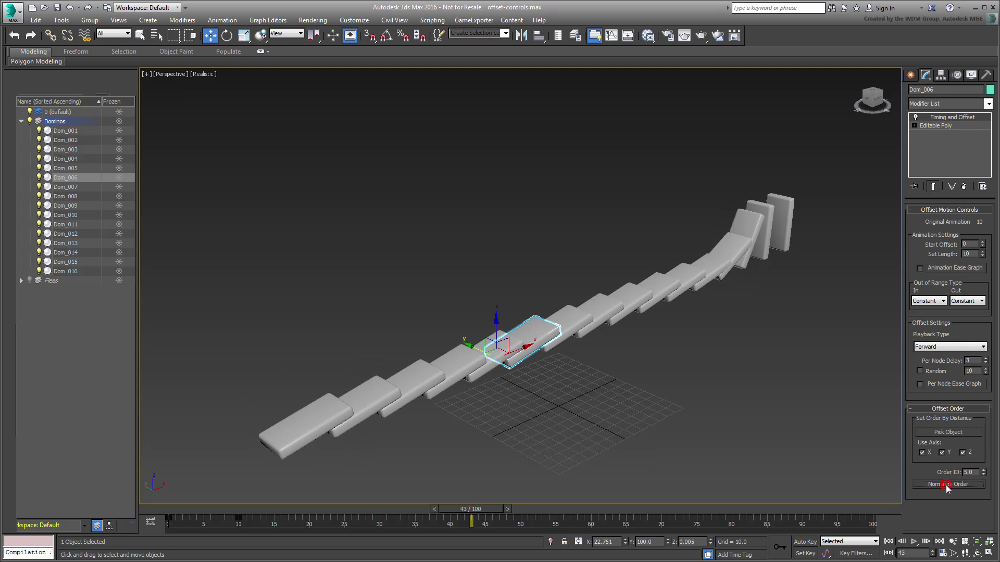
# Step: Preview the domino fall starting from Dom_001, stop playback and return to frame 0
pyautogui.click(915, 542)
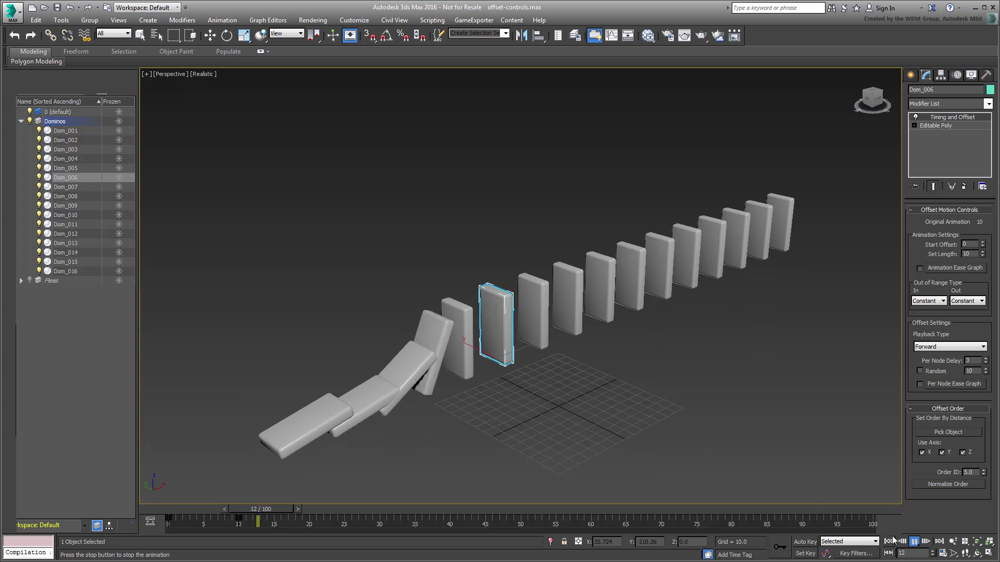
pyautogui.click(914, 541)
pyautogui.click(889, 543)
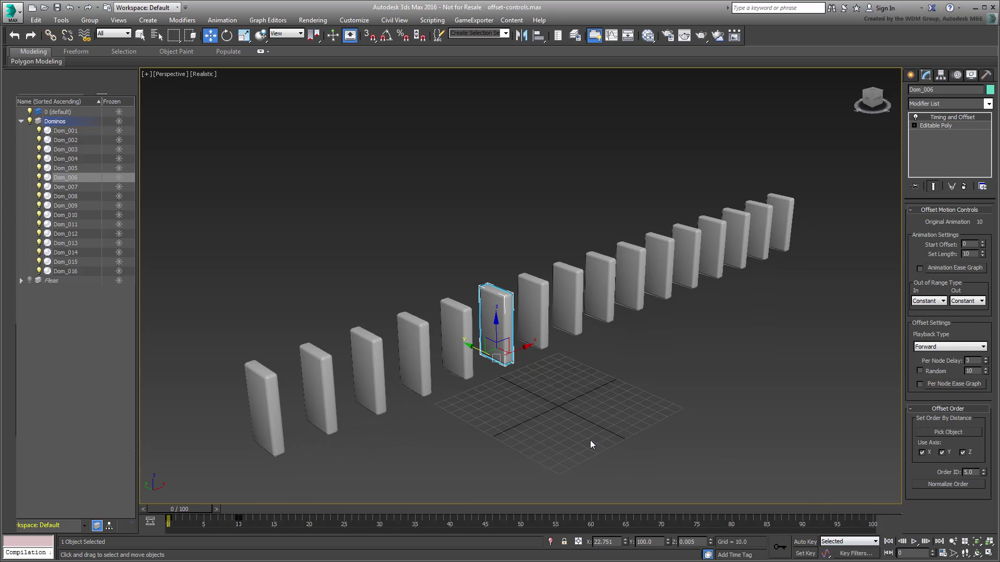
# Step: Delete every domino except Dom_001 and remove all offset controls from the remaining one
pyautogui.moveTo(826, 158); pyautogui.dragTo(316, 437)
pyautogui.press('Delete')
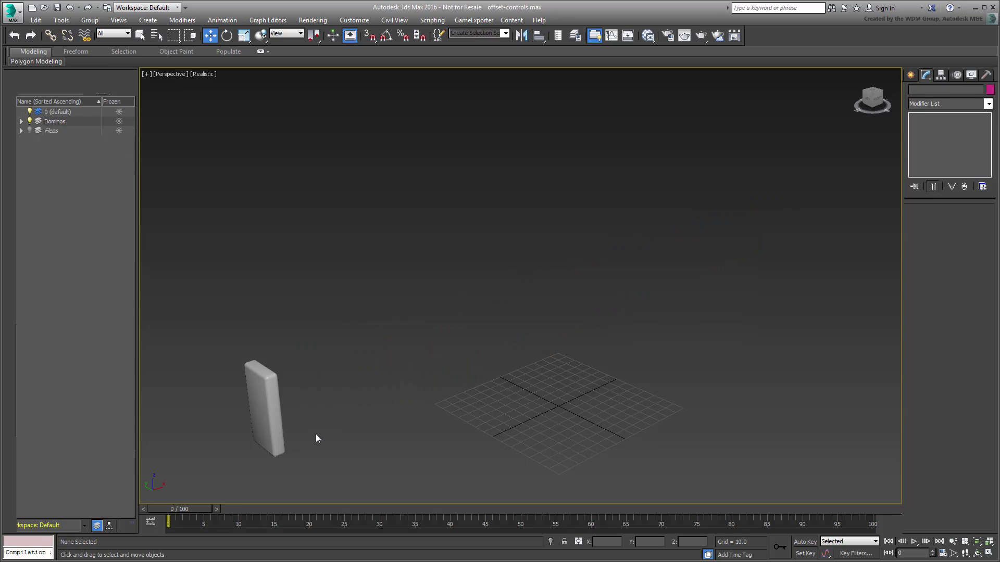
pyautogui.click(279, 414)
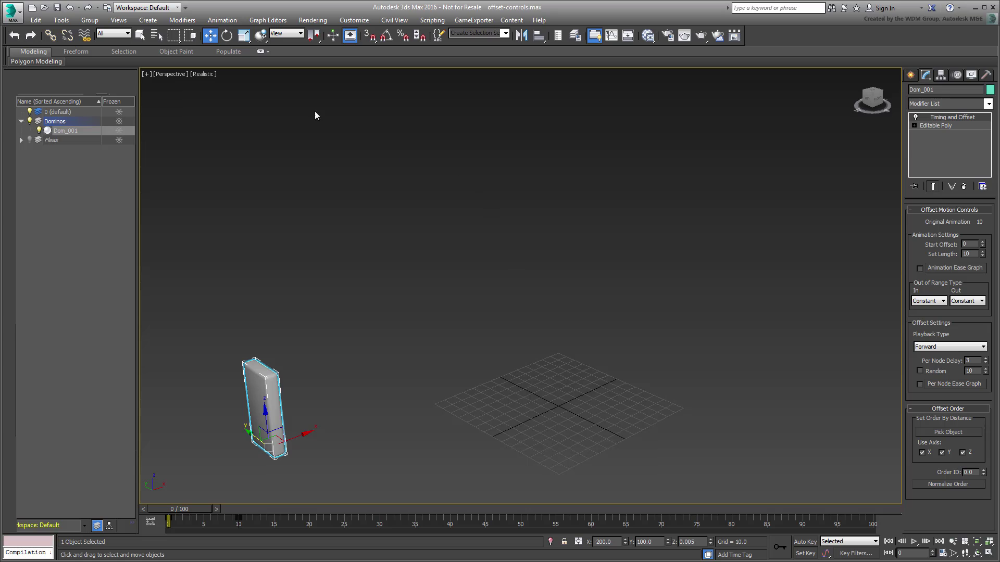
pyautogui.click(223, 20)
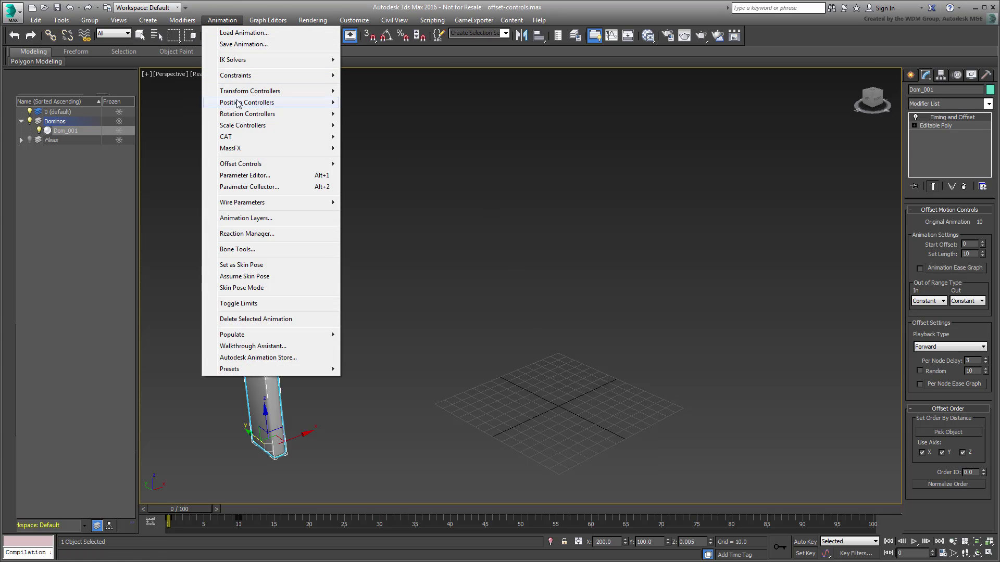
pyautogui.moveTo(253, 164)
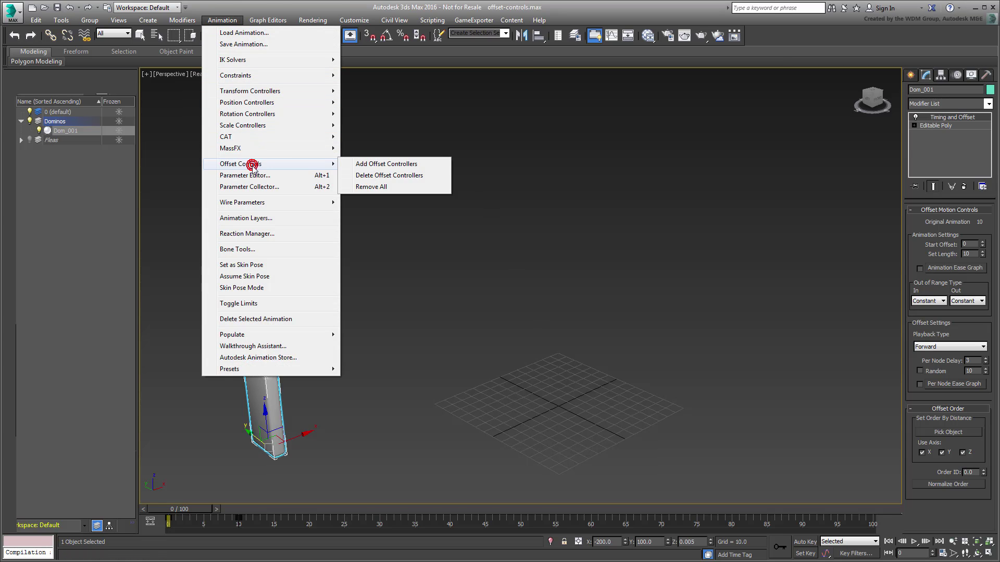
pyautogui.click(387, 188)
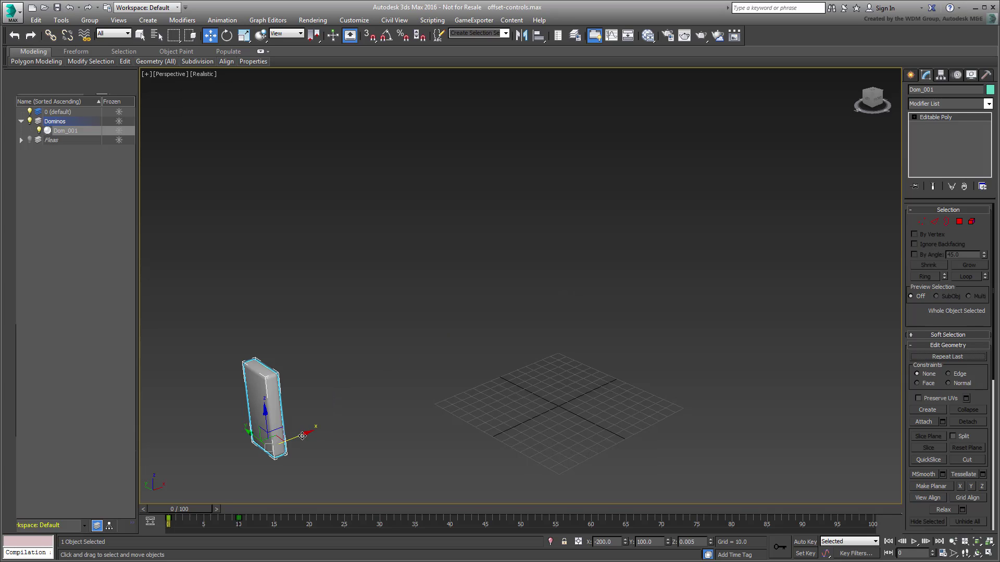
# Step: Clone Dom_001 along the X axis into 15 instances spaced about 45 units apart
pyautogui.keyDown('shift'); pyautogui.moveTo(304, 435); pyautogui.dragTo(354, 414); pyautogui.keyUp('shift')
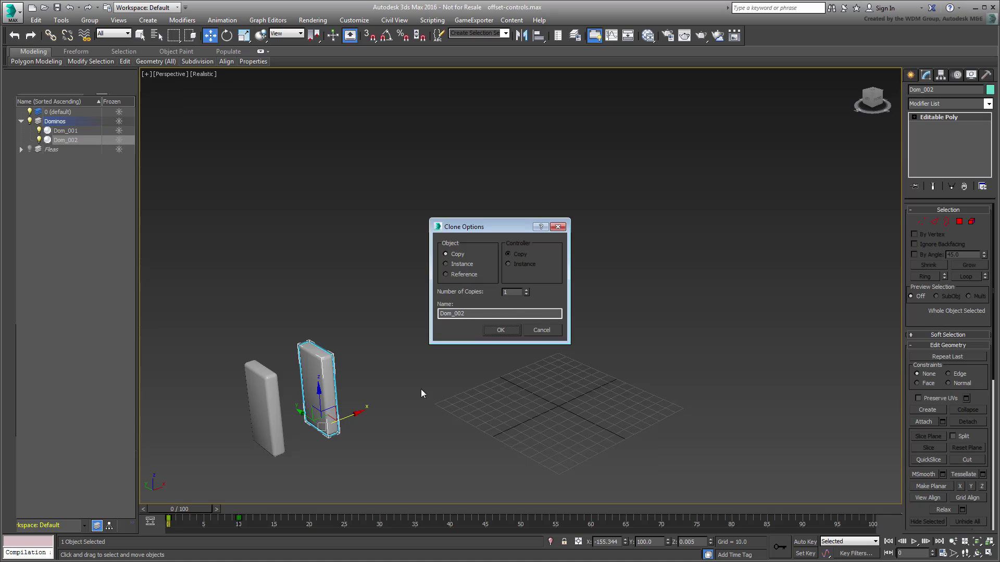
pyautogui.click(459, 264)
pyautogui.click(501, 331)
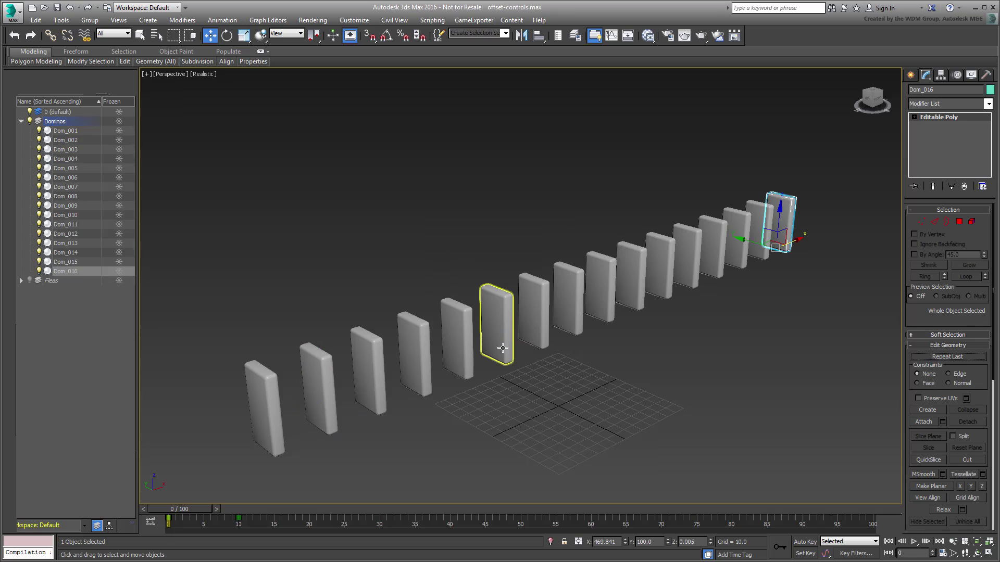
# Step: Select all 16 dominoes and start adding offset controllers to them
pyautogui.moveTo(179, 108); pyautogui.dragTo(824, 454)
pyautogui.click(223, 19)
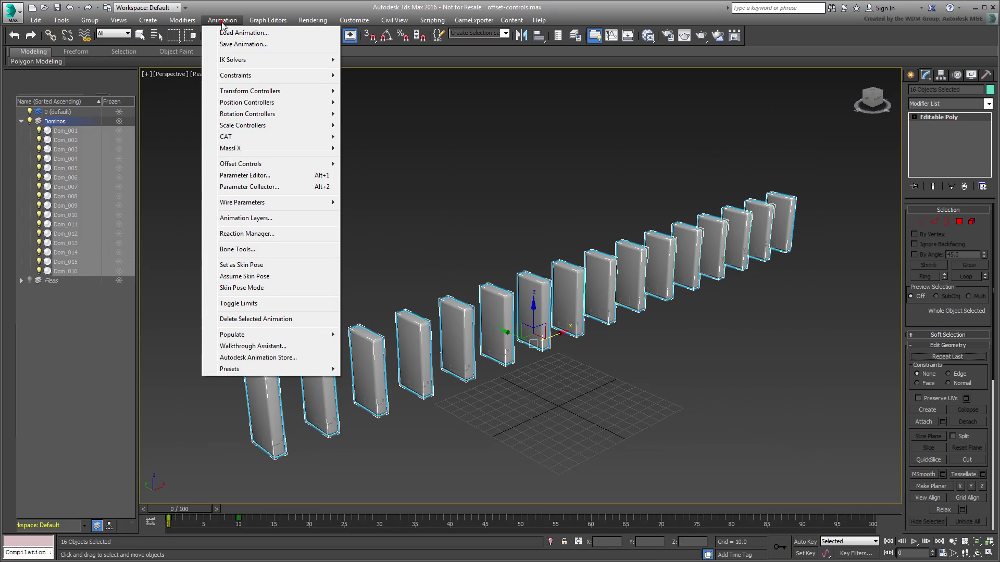
pyautogui.click(239, 164)
pyautogui.click(371, 165)
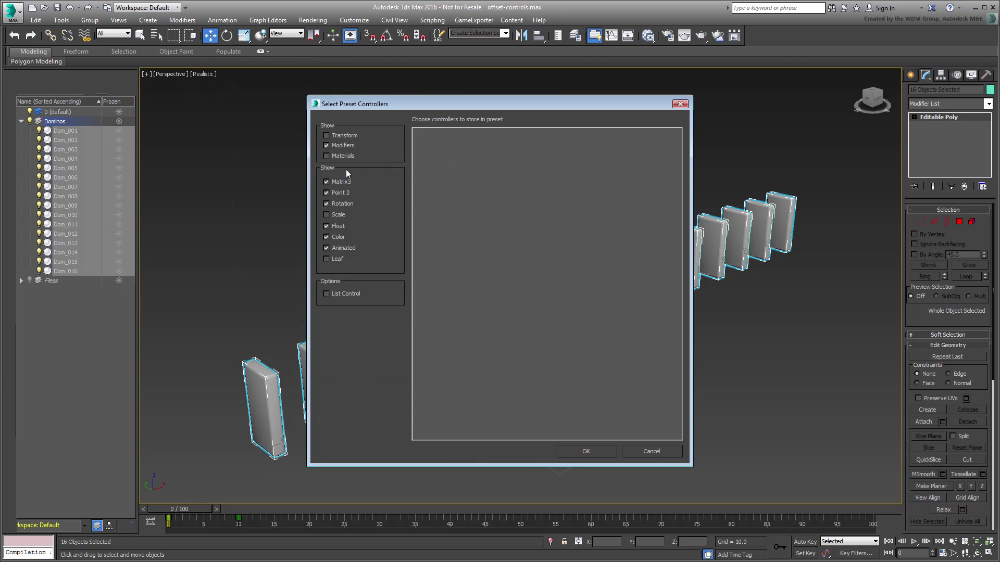
# Step: Limit the controller filters to Transform and Animated, and apply offset control to all listed X, Y and Z rotation controllers
pyautogui.click(327, 135)
pyautogui.click(327, 145)
pyautogui.click(328, 181)
pyautogui.click(332, 191)
pyautogui.click(329, 204)
pyautogui.click(334, 227)
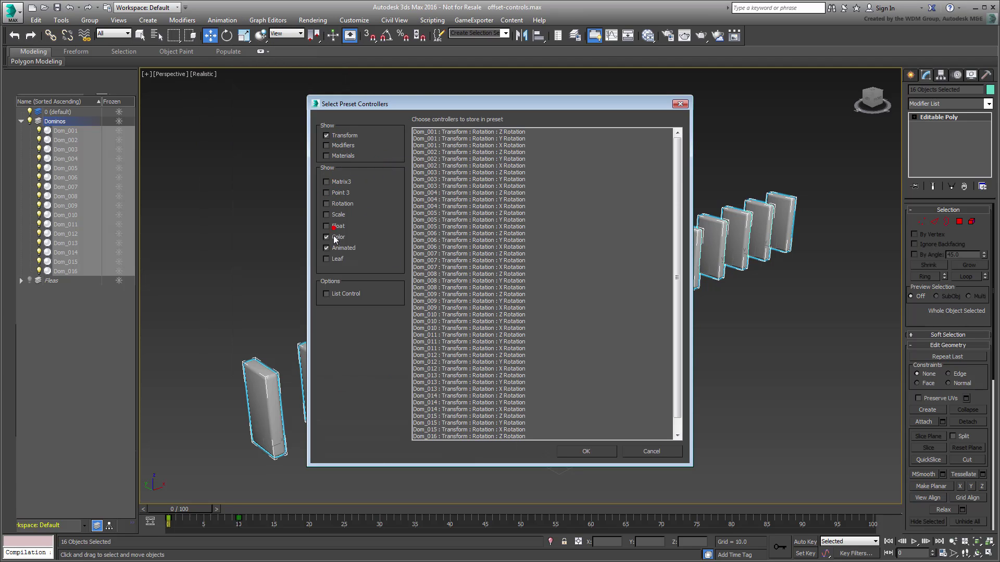
pyautogui.click(334, 237)
pyautogui.click(493, 134)
pyautogui.keyDown('shift'); pyautogui.click(473, 436); pyautogui.keyUp('shift')
pyautogui.click(586, 451)
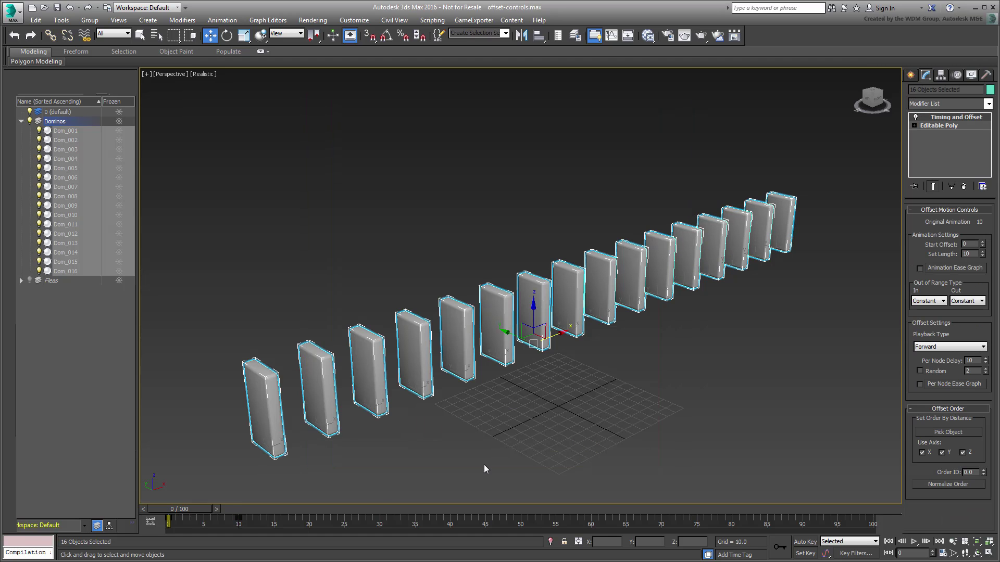
# Step: Scrub the animation to frame 4 and inspect the Timing and Offset modifier on Dom_001 and Dom_003
pyautogui.moveTo(178, 516); pyautogui.dragTo(223, 515)
pyautogui.press('w')
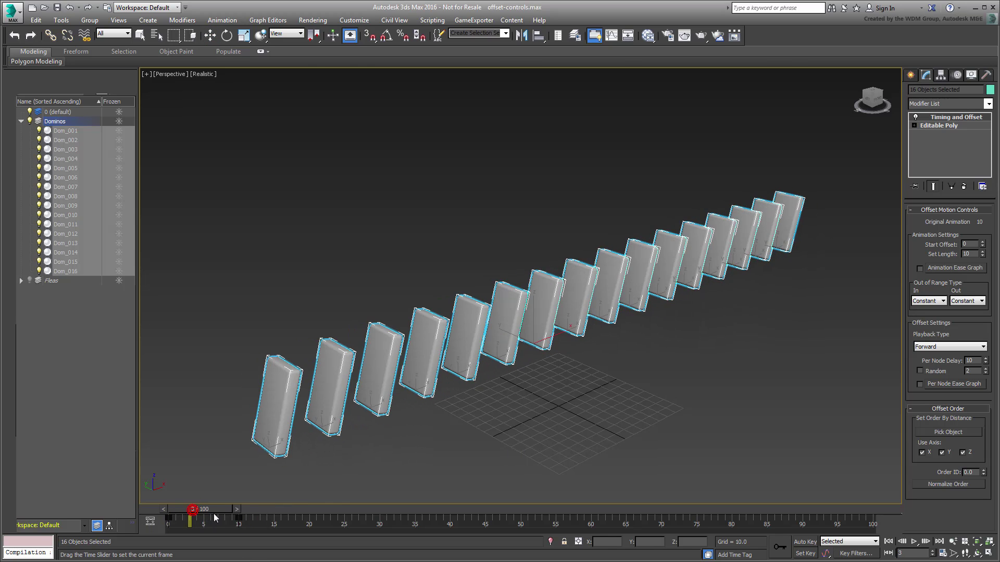
pyautogui.click(464, 451)
pyautogui.click(280, 430)
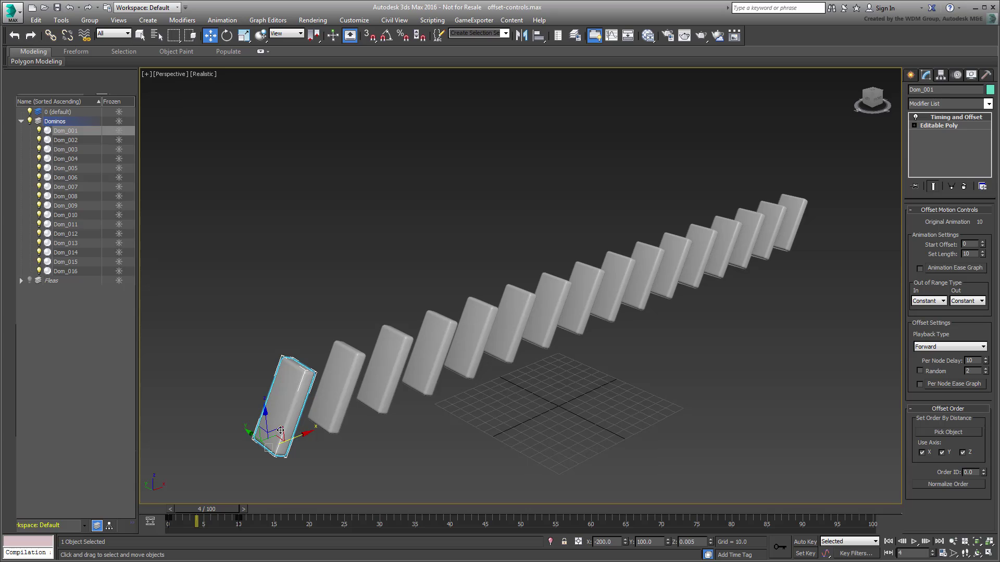
pyautogui.click(380, 396)
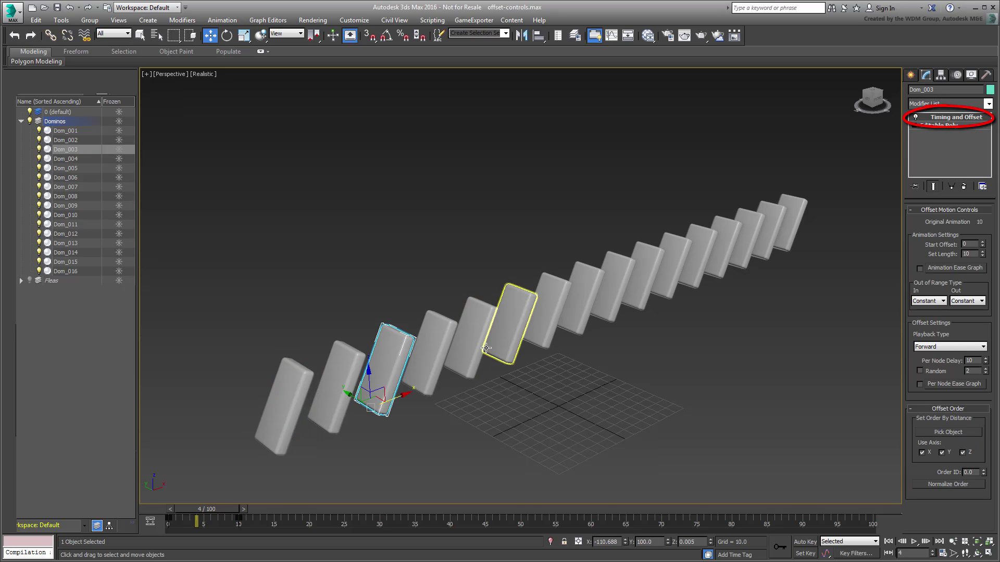
# Step: Set the Order ID of Dom_005 to 2
pyautogui.click(486, 348)
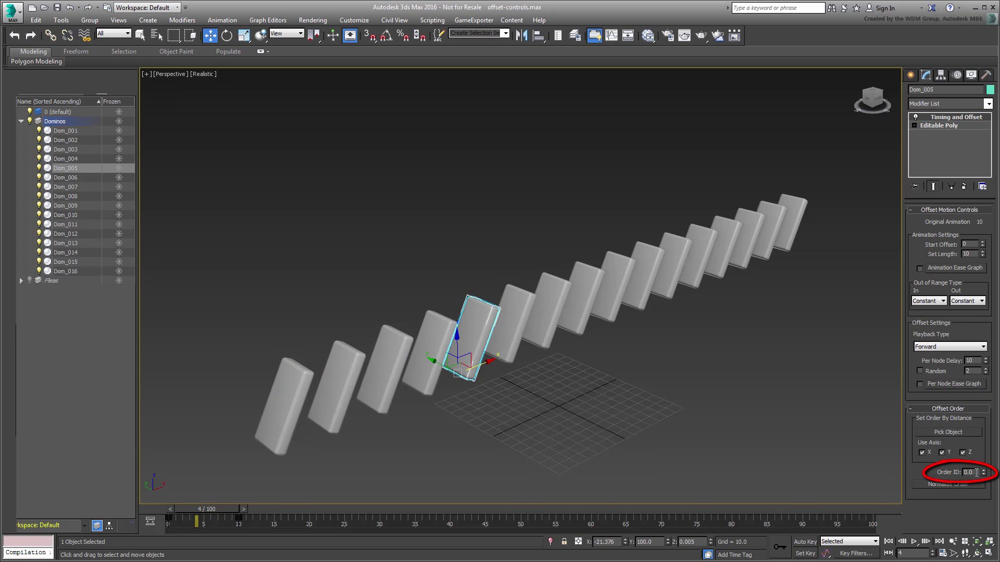
pyautogui.moveTo(977, 473); pyautogui.dragTo(852, 461)
pyautogui.write('2')
pyautogui.press('Return')
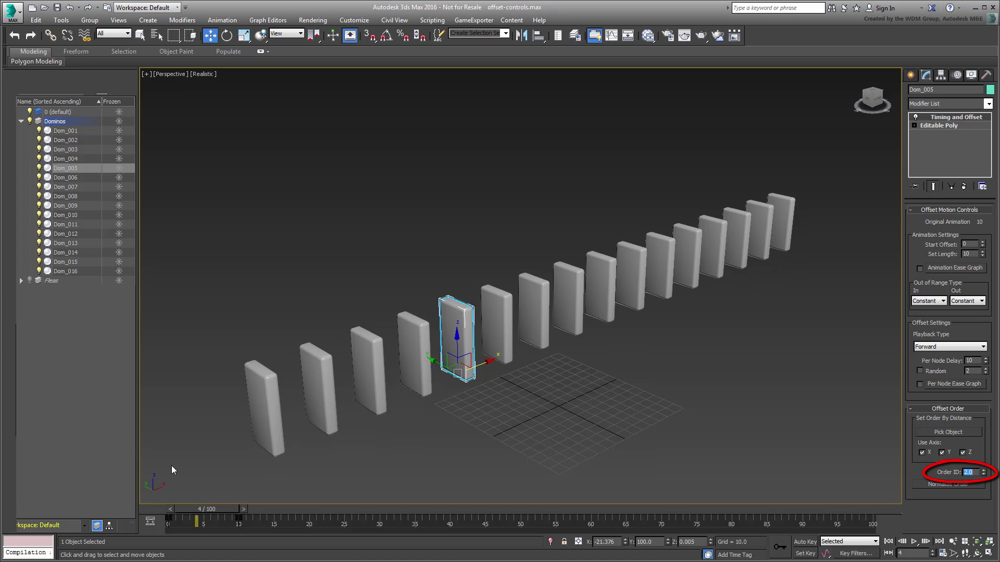
# Step: Scrub to frame 27 and check the Order IDs of Dom_003, a domino near mid-row and Dom_012
pyautogui.moveTo(199, 511); pyautogui.dragTo(361, 504)
pyautogui.click(412, 376)
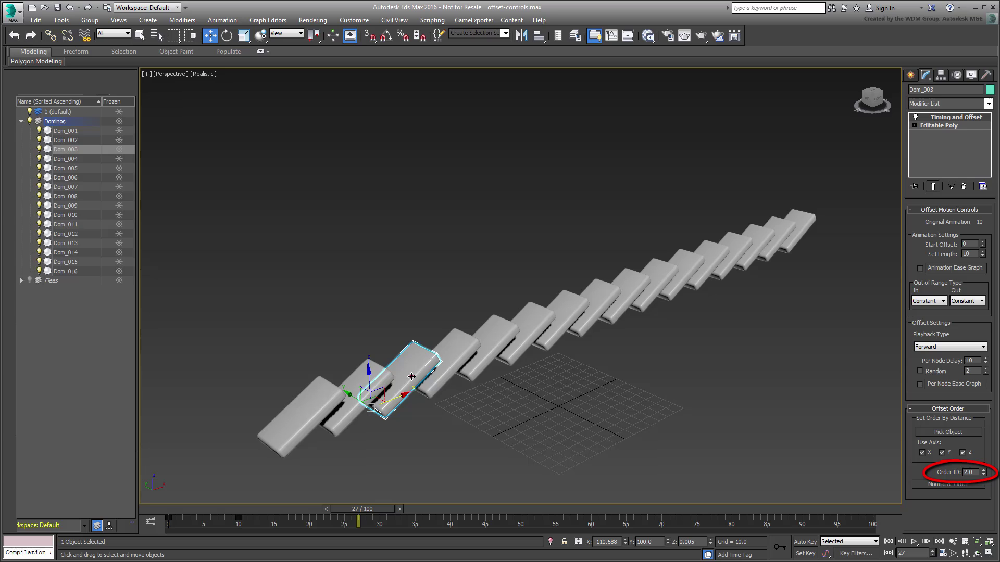
pyautogui.click(588, 318)
pyautogui.click(697, 280)
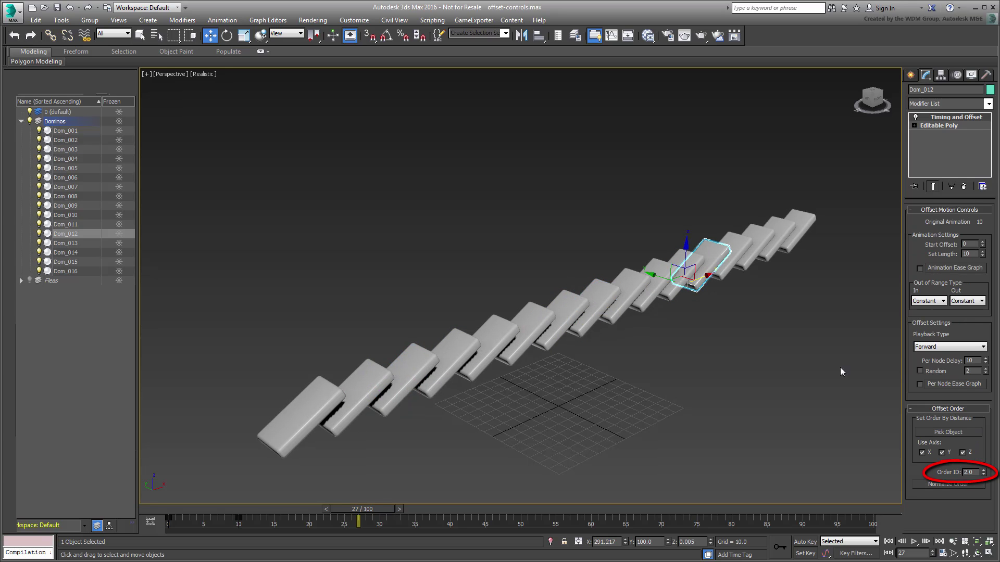
# Step: Set the Order ID of Dom_012 to 1
pyautogui.moveTo(978, 471); pyautogui.dragTo(941, 473)
pyautogui.write('1')
pyautogui.press('Return')
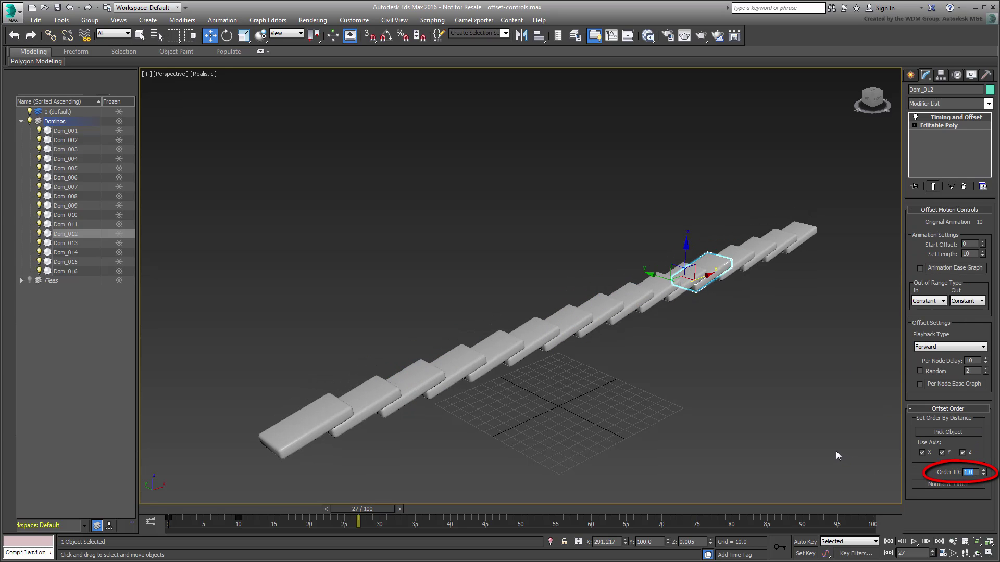
# Step: Reset the Order ID to 0 on Dom_010, and return to frame 0 with Dom_001 selected
pyautogui.click(444, 371)
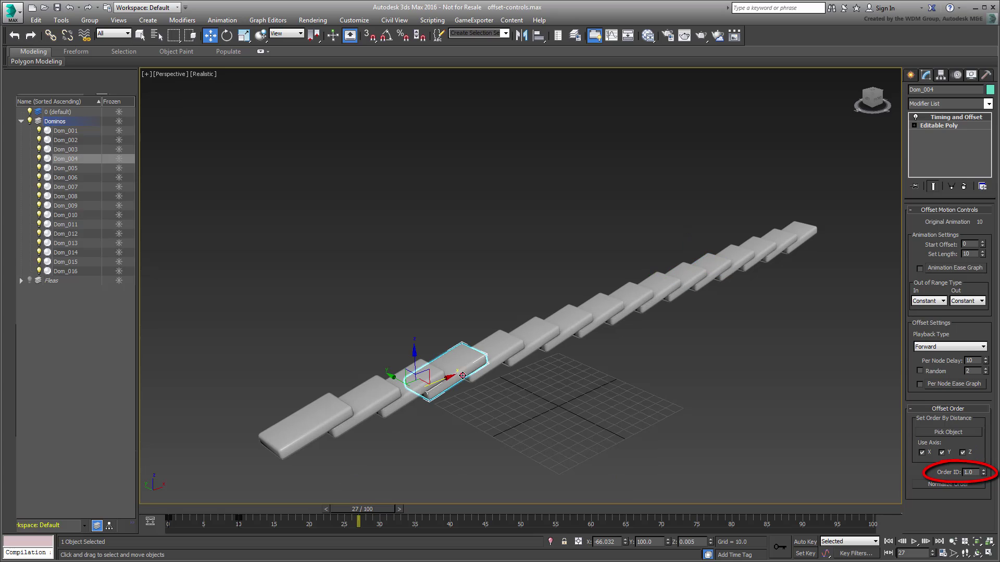
pyautogui.click(567, 321)
pyautogui.click(664, 289)
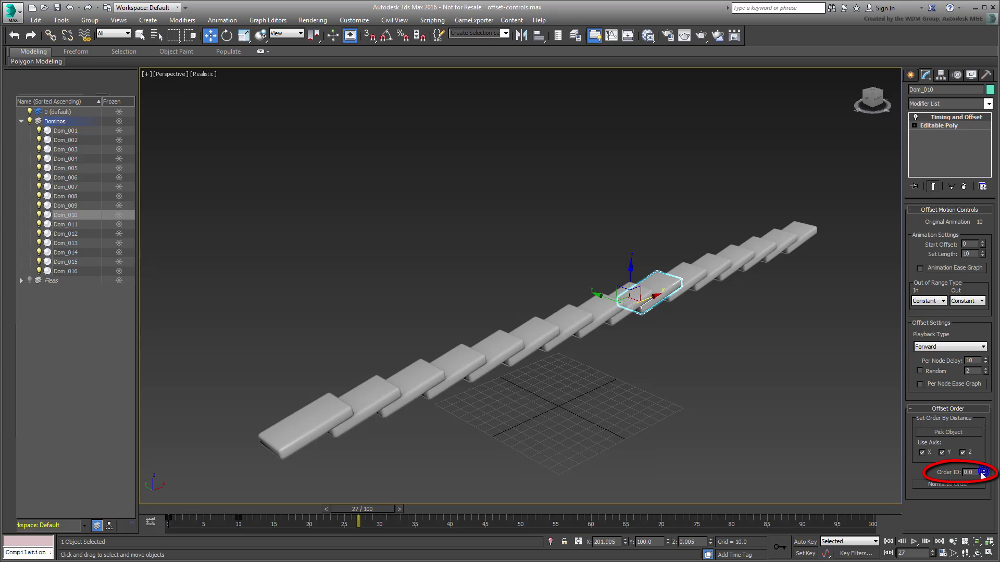
pyautogui.click(316, 423)
pyautogui.press('Home')
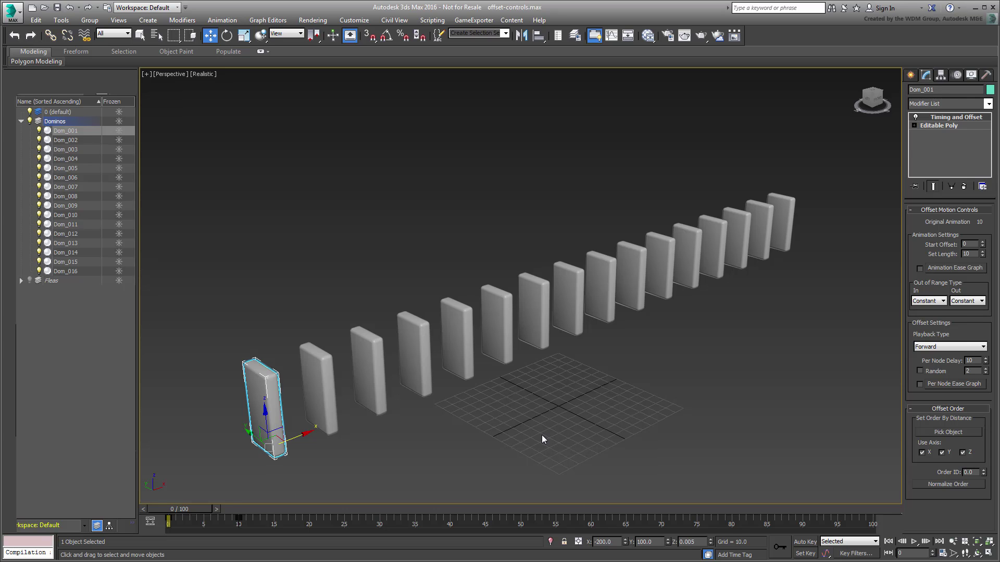
# Step: Delete Dom_002 through Dom_016 and remove all offset controls from the remaining domino, Dom_001
pyautogui.moveTo(332, 438); pyautogui.dragTo(330, 429)
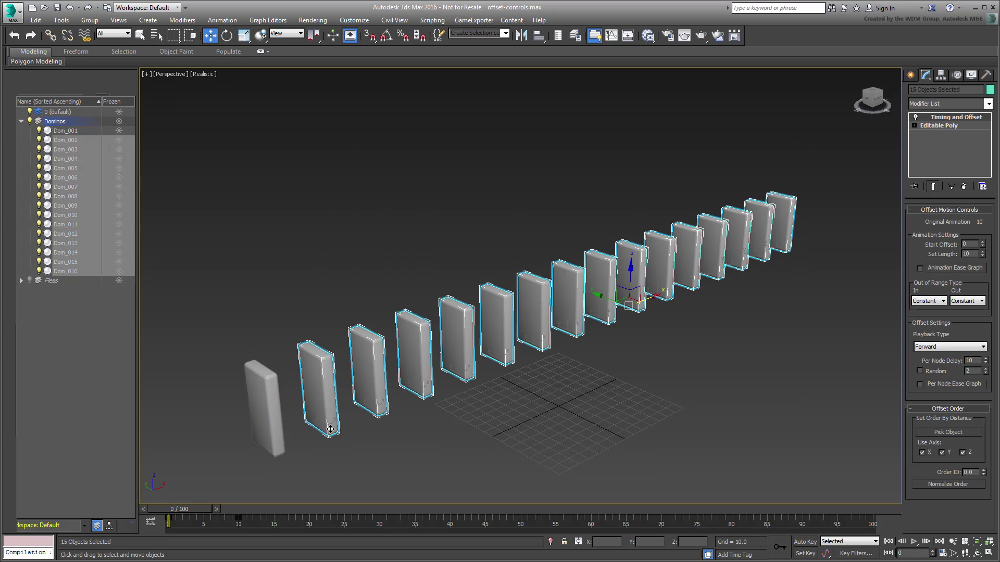
pyautogui.press('Delete')
pyautogui.click(271, 393)
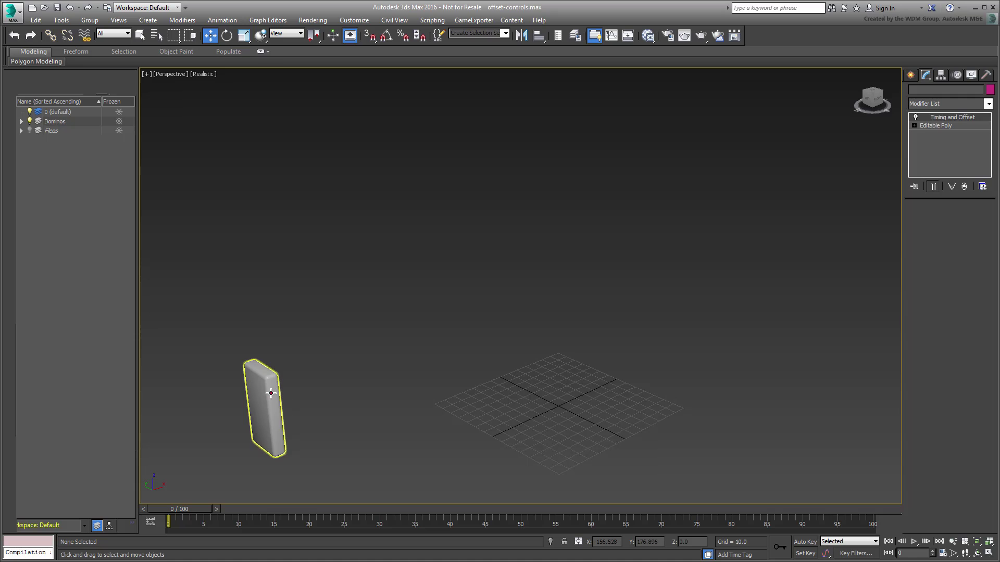
pyautogui.click(223, 19)
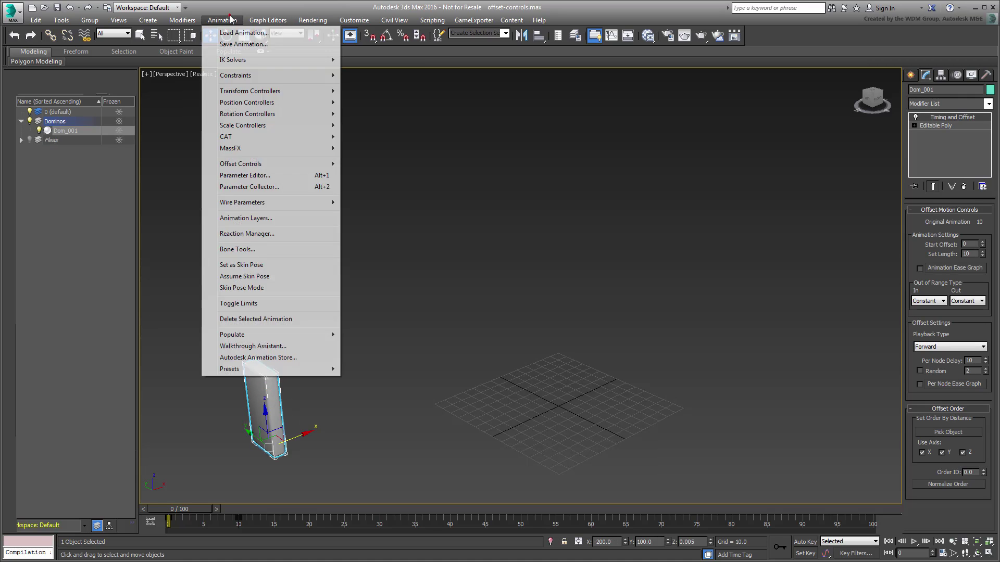
pyautogui.moveTo(245, 164)
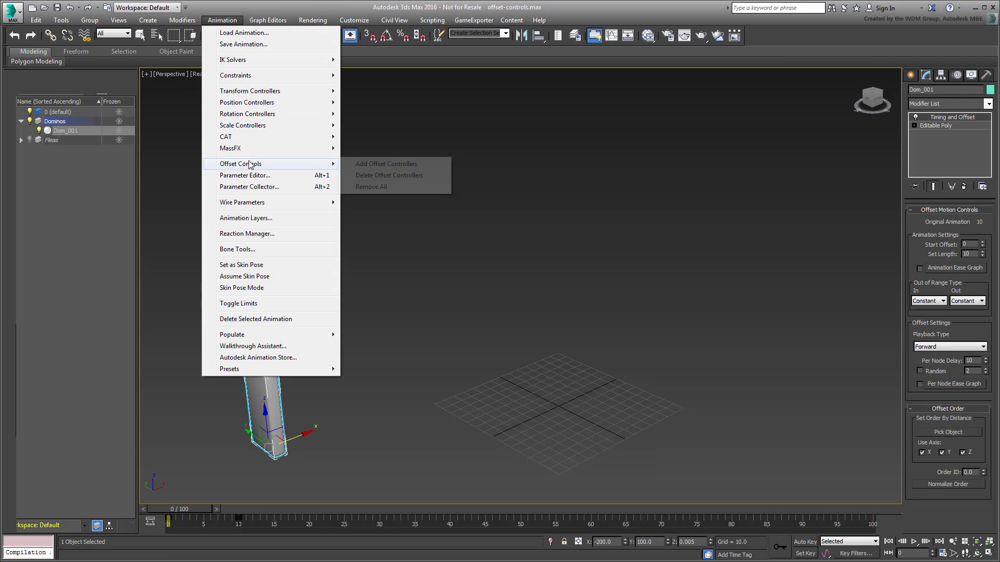
pyautogui.click(382, 190)
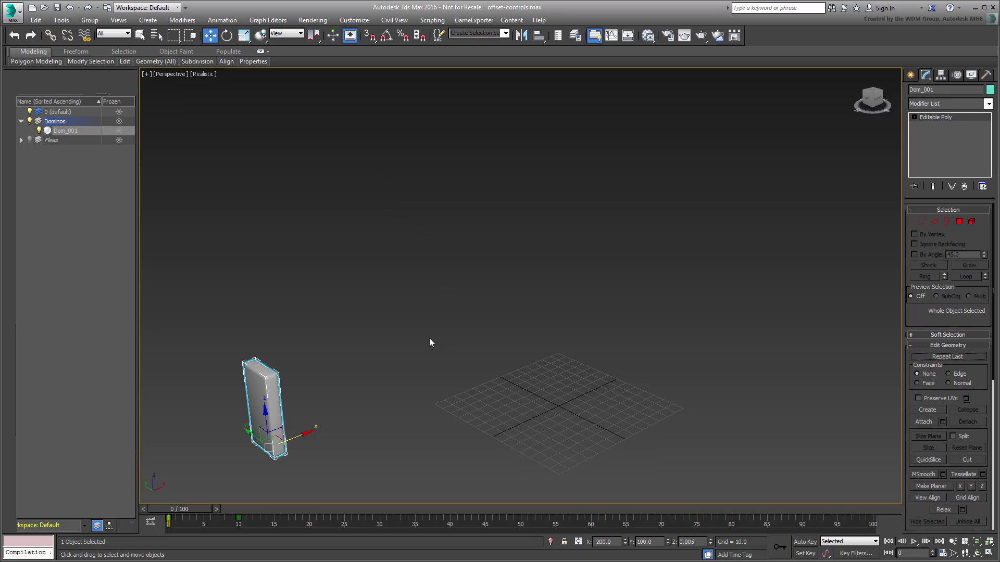
# Step: Clone Dom_001 along the X axis as 15 evenly spaced instances to rebuild the row up to Dom_016
pyautogui.keyDown('shift'); pyautogui.moveTo(310, 440); pyautogui.dragTo(349, 420); pyautogui.keyUp('shift')
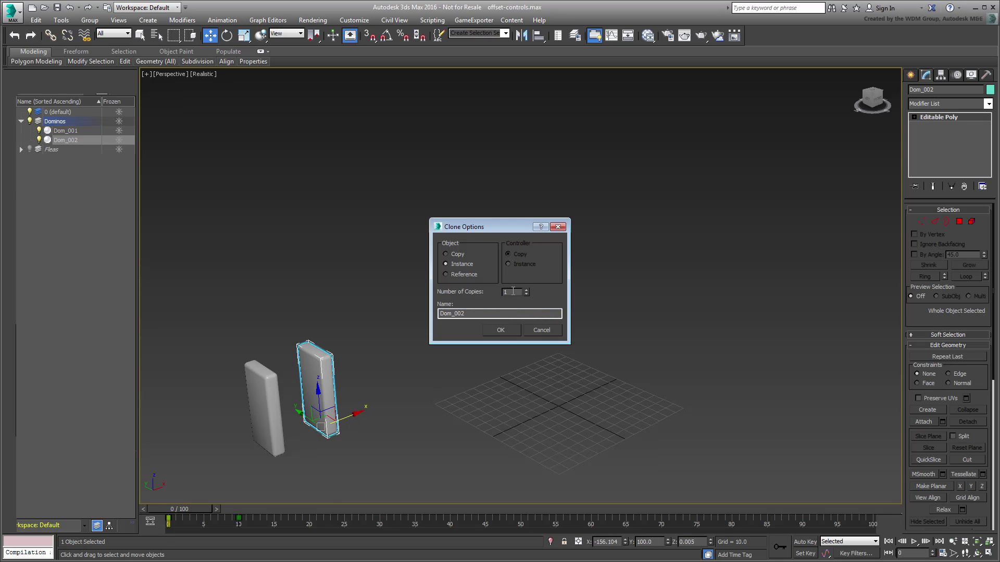
pyautogui.click(500, 330)
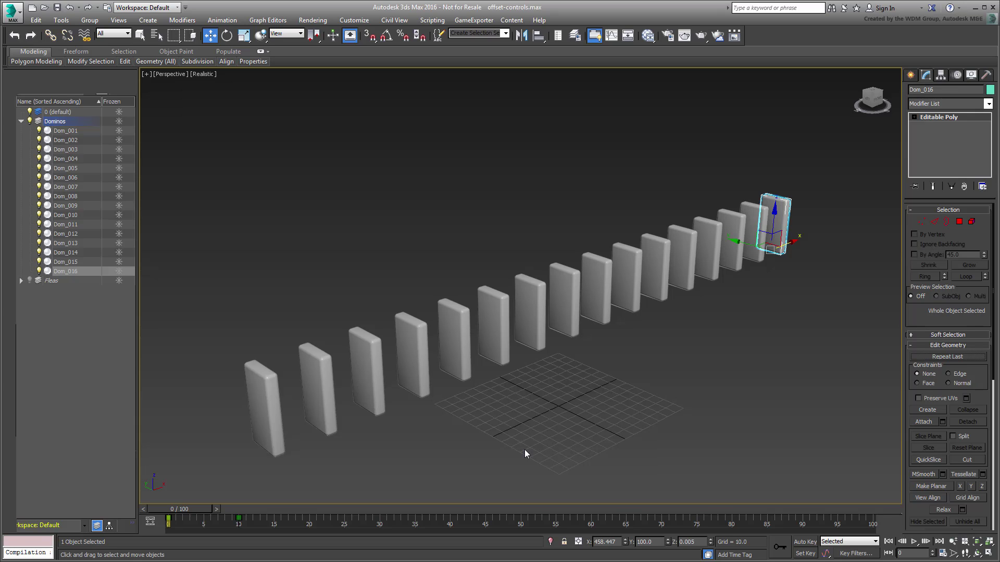
# Step: Check the modifier stacks of a few cloned dominoes and make the last one, Dom_016, unique
pyautogui.click(599, 292)
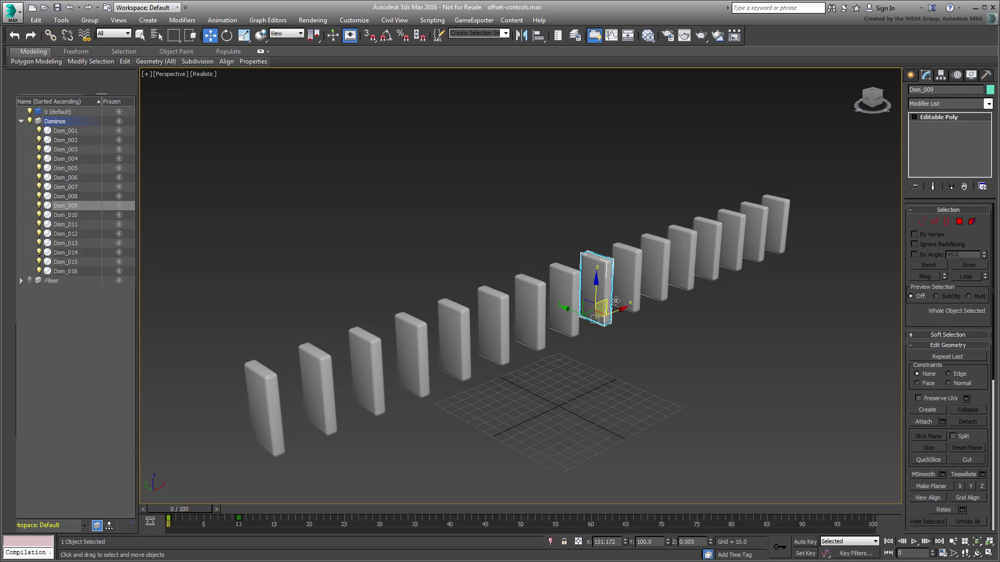
pyautogui.click(679, 260)
pyautogui.click(773, 234)
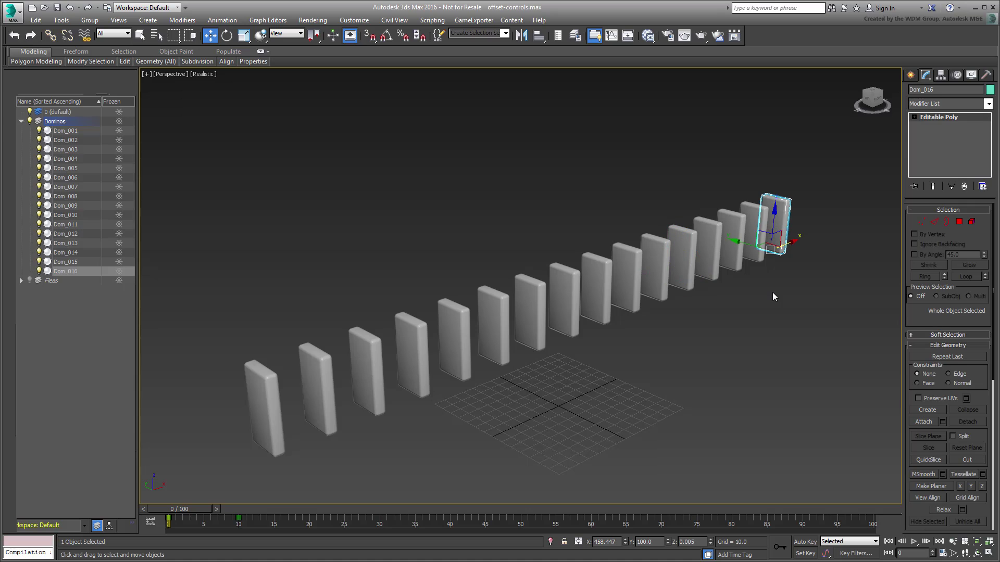
pyautogui.rightClick(945, 125)
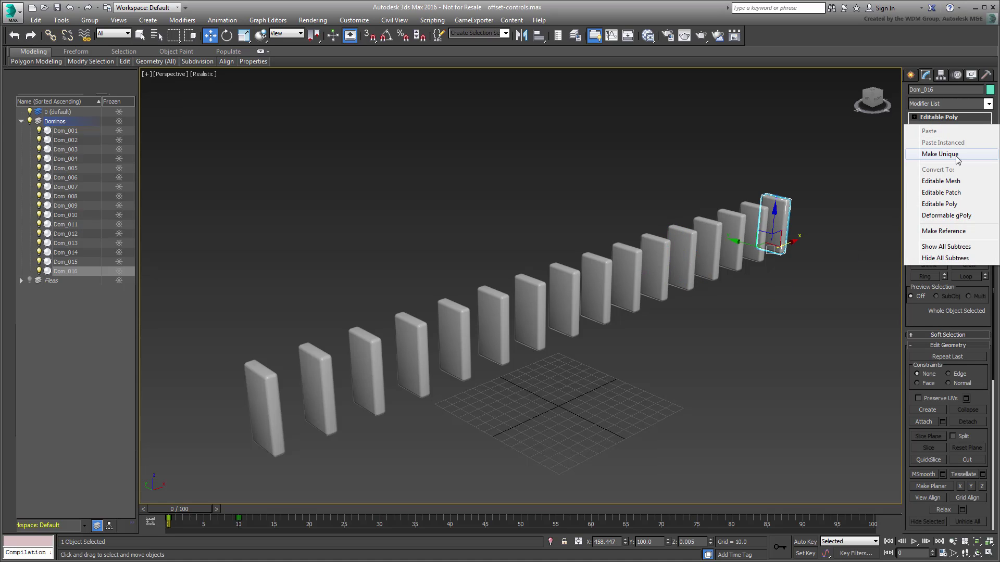
pyautogui.click(939, 154)
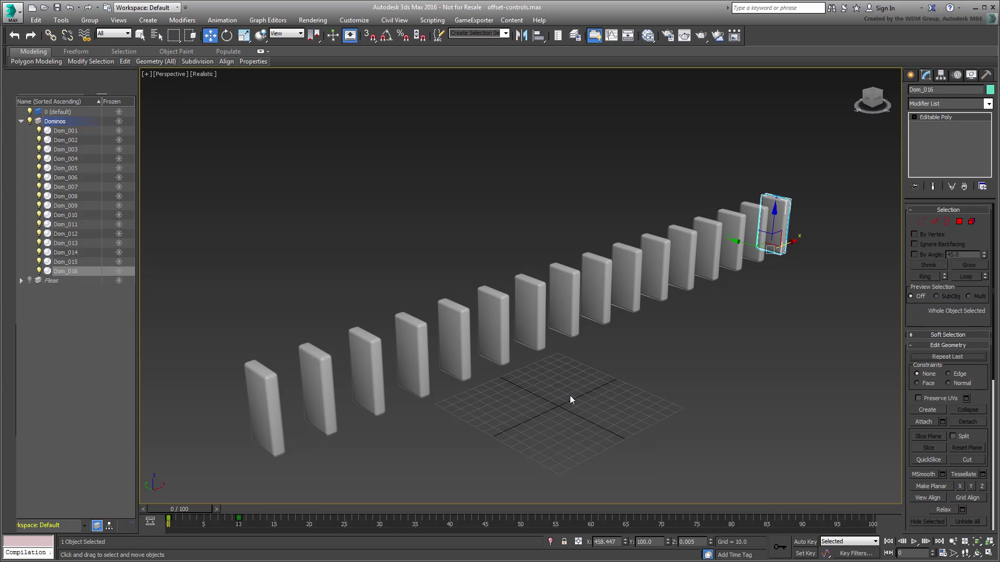
# Step: Select all 16 dominoes and run InstanceMgr.makeobjectsunique selection #individual in the MAXScript Listener, closing it when done
pyautogui.rightClick(29, 552)
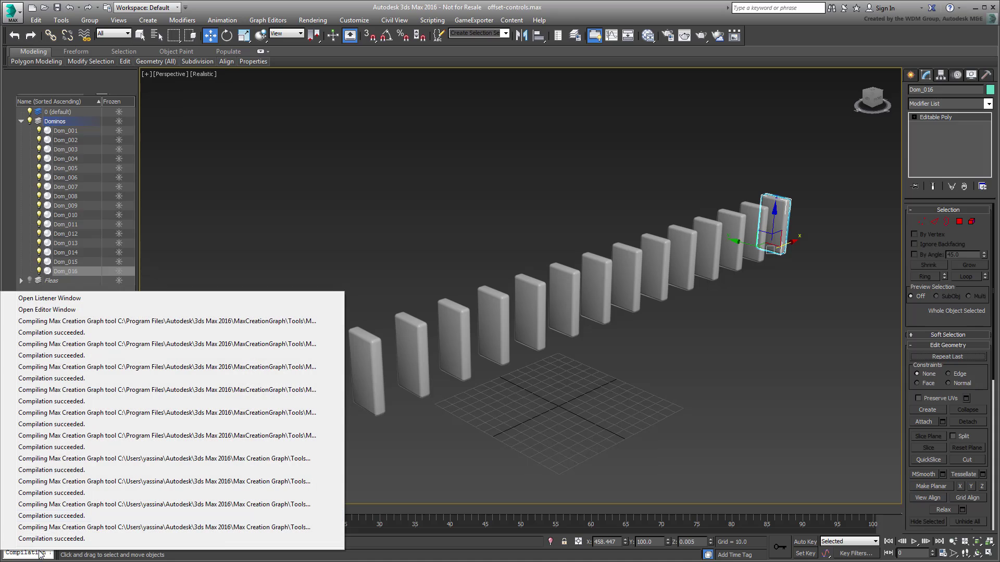
pyautogui.click(79, 298)
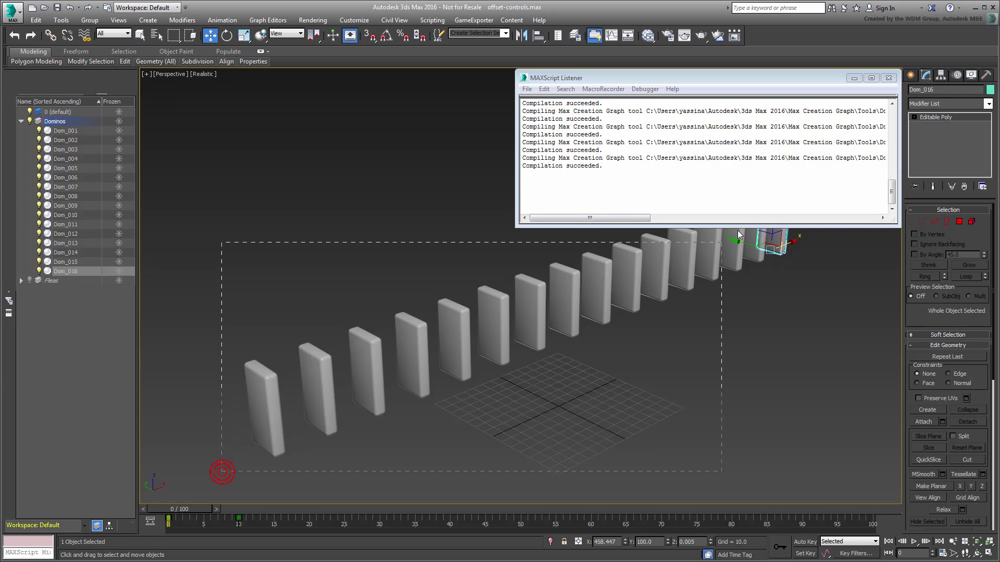
pyautogui.hotkey('ctrl', 'a')
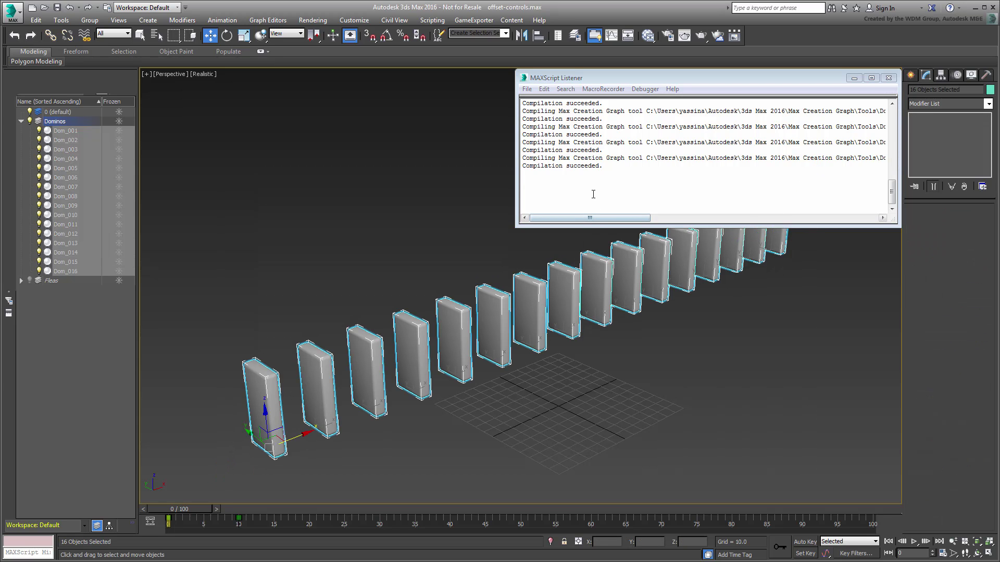
pyautogui.click(588, 190)
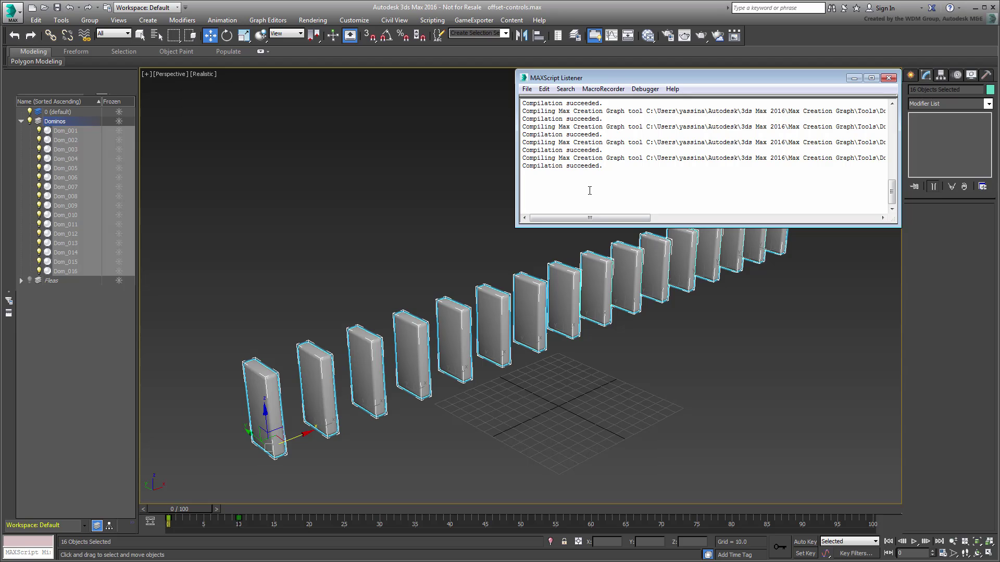
pyautogui.write('Insta')
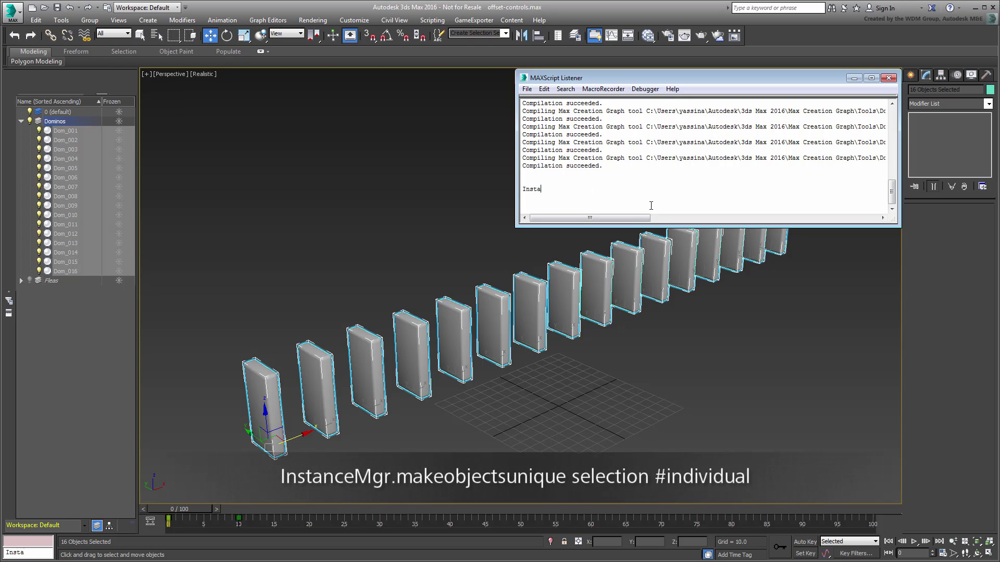
pyautogui.write('nceMgr.makeobjectsunique selection')
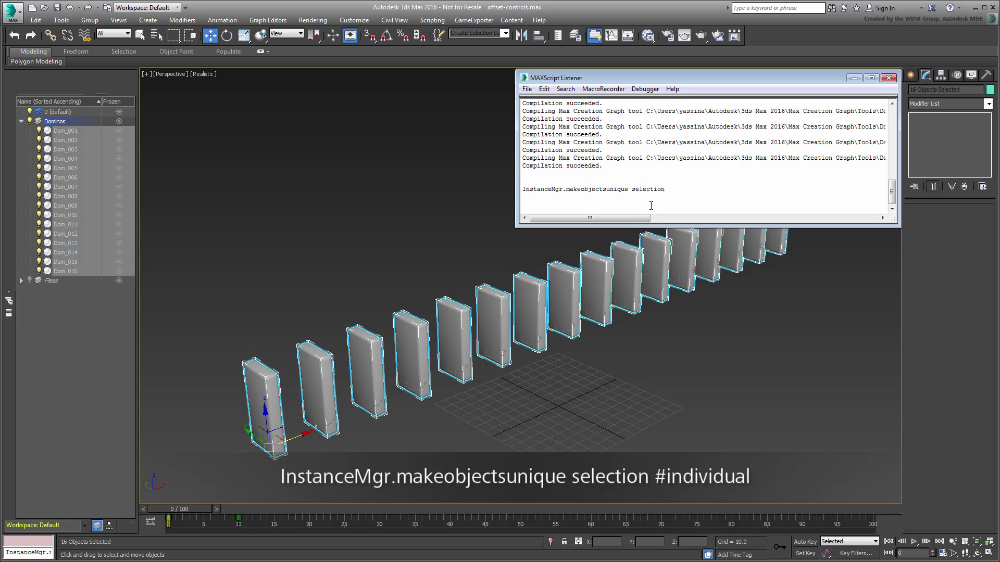
pyautogui.write('dividual')
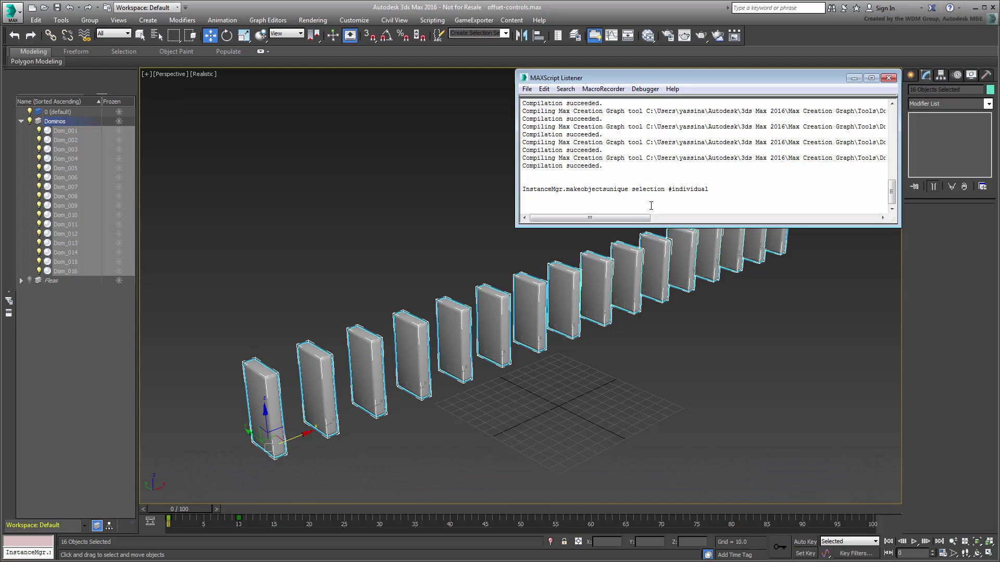
pyautogui.press('Return')
pyautogui.click(889, 77)
# Step: Inspect the modifier stacks of several dominoes along the row to see whether they are still instanced
pyautogui.click(775, 312)
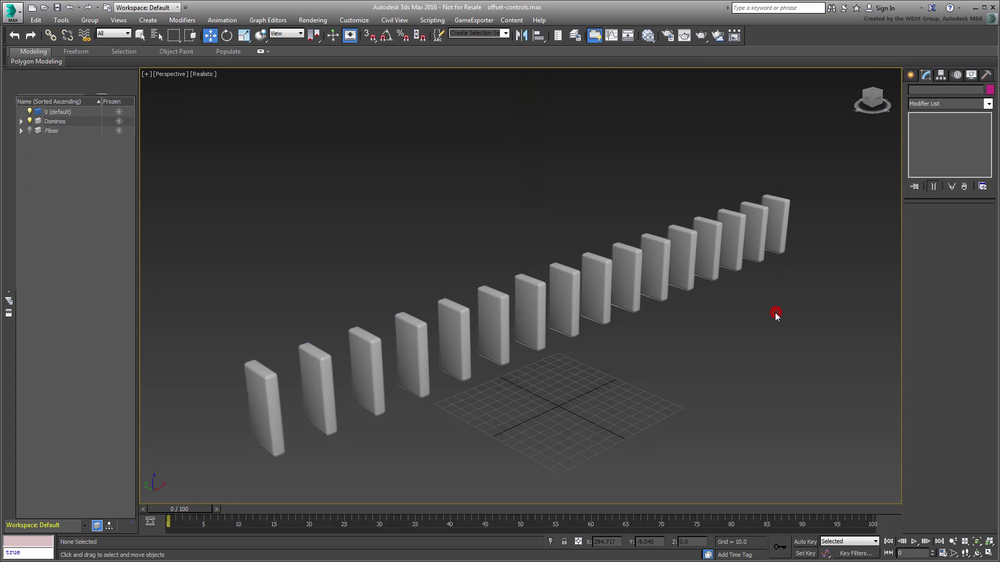
pyautogui.click(708, 250)
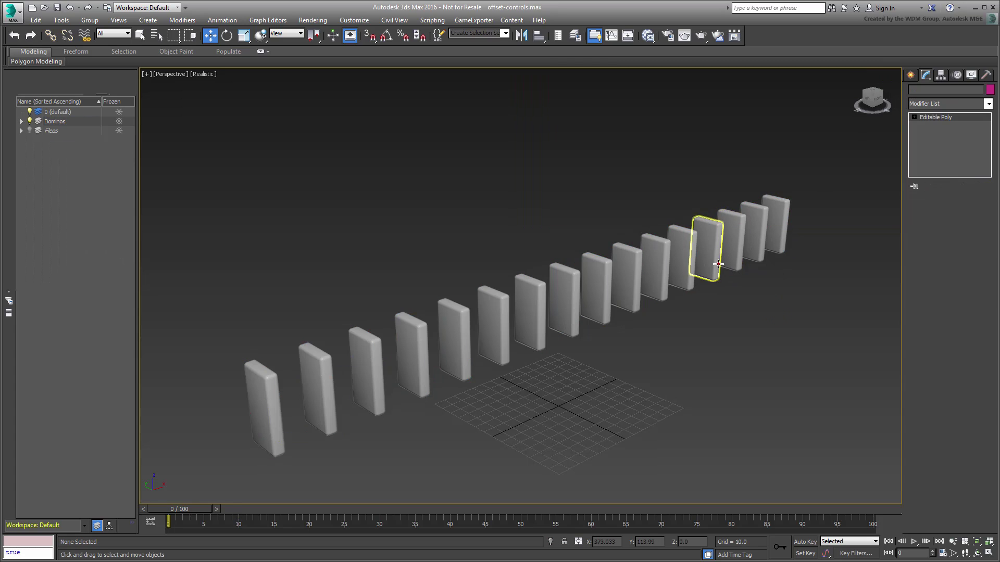
pyautogui.click(651, 278)
pyautogui.click(568, 299)
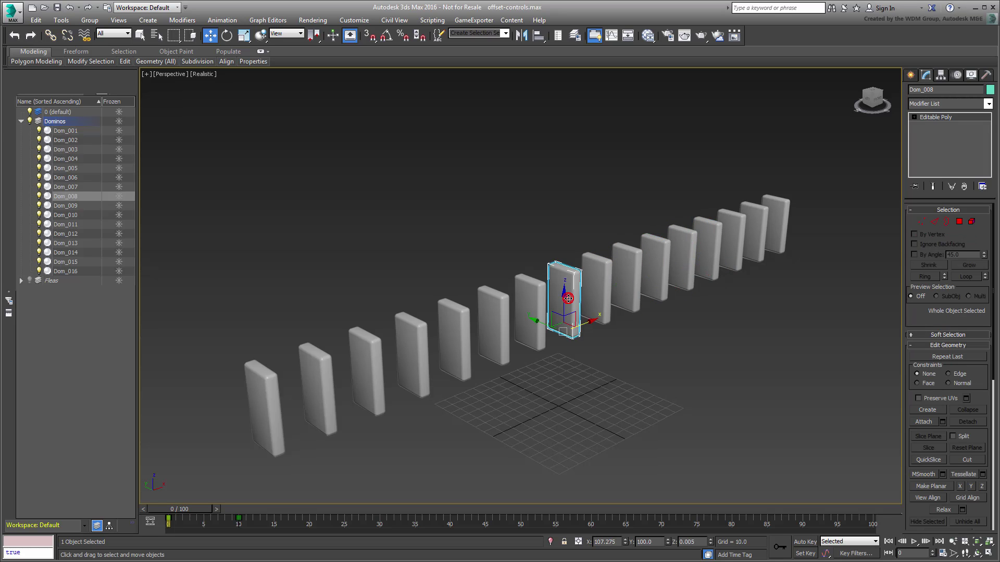
pyautogui.click(454, 339)
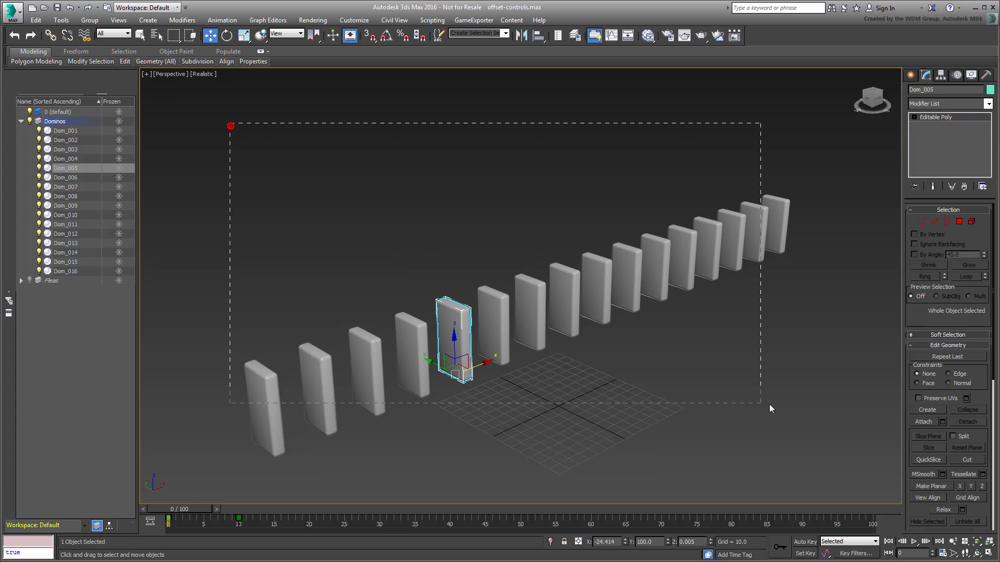
# Step: Start adding offset controllers to all 16 dominoes and filter the controller list to Transform and Animated only
pyautogui.moveTo(769, 404)
pyautogui.mouseDown()
pyautogui.moveTo(830, 455)
pyautogui.moveTo(763, 410)
pyautogui.mouseUp()
pyautogui.click(221, 21)
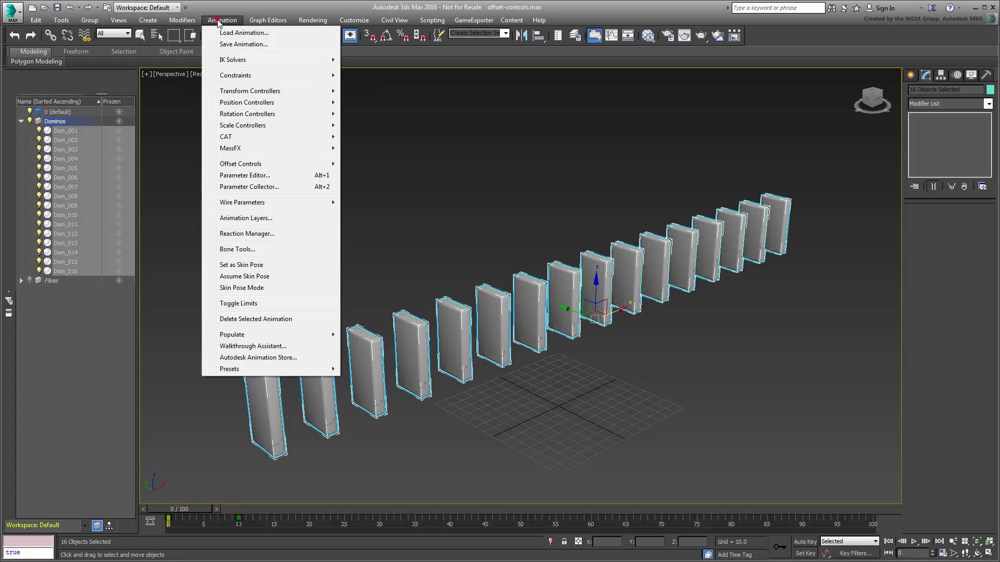
pyautogui.moveTo(264, 164)
pyautogui.click(364, 188)
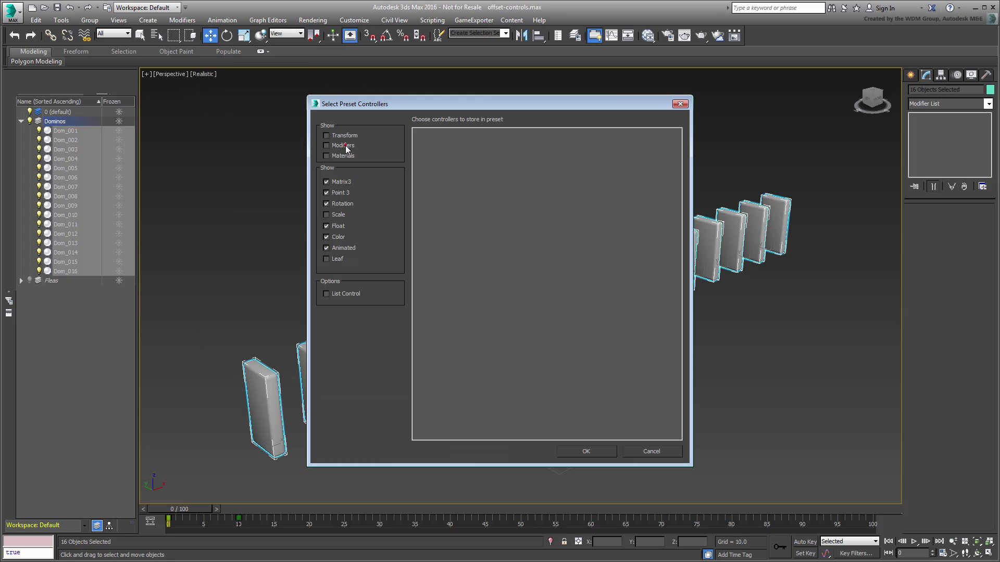
pyautogui.click(338, 135)
pyautogui.click(336, 181)
pyautogui.click(336, 193)
pyautogui.click(336, 203)
pyautogui.click(336, 225)
pyautogui.click(336, 237)
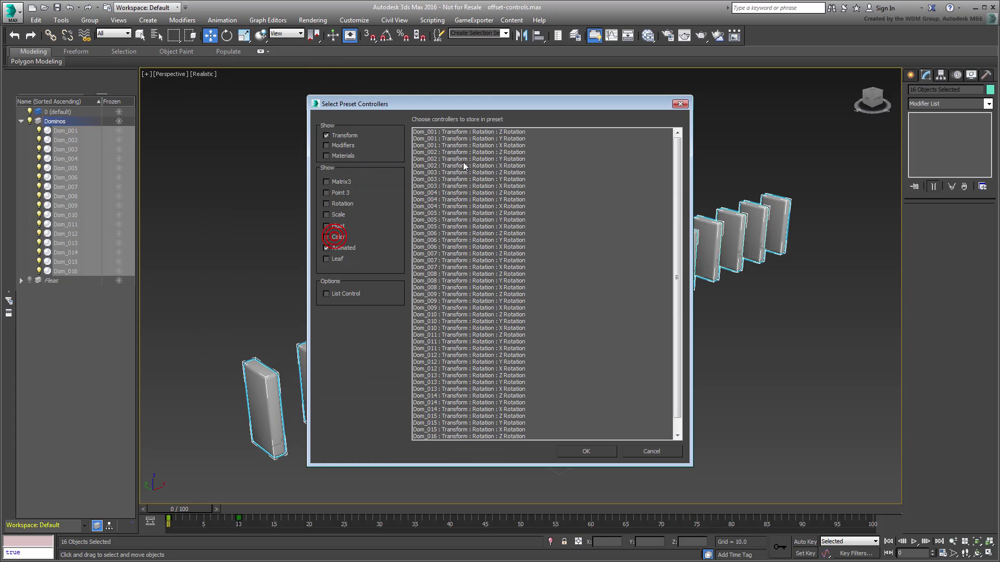
# Step: Add offset controllers to all the listed rotation tracks of the dominoes and deselect everything
pyautogui.click(471, 131)
pyautogui.keyDown('shift'); pyautogui.click(458, 436); pyautogui.keyUp('shift')
pyautogui.click(581, 451)
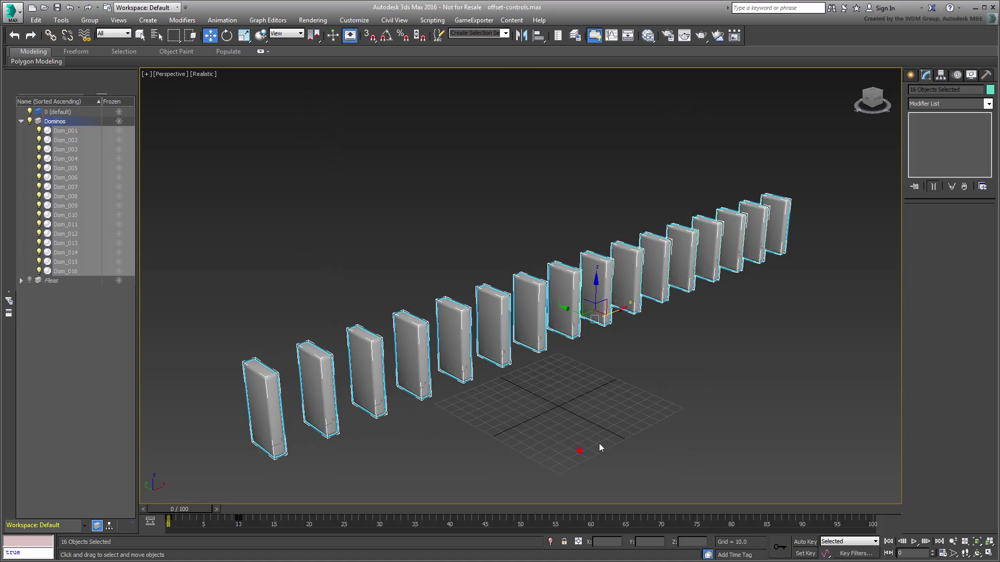
pyautogui.click(744, 358)
# Step: Scrub to frame 64 and set the Per Node Delay to 3 with Dom_009 selected
pyautogui.moveTo(179, 509); pyautogui.dragTo(620, 508)
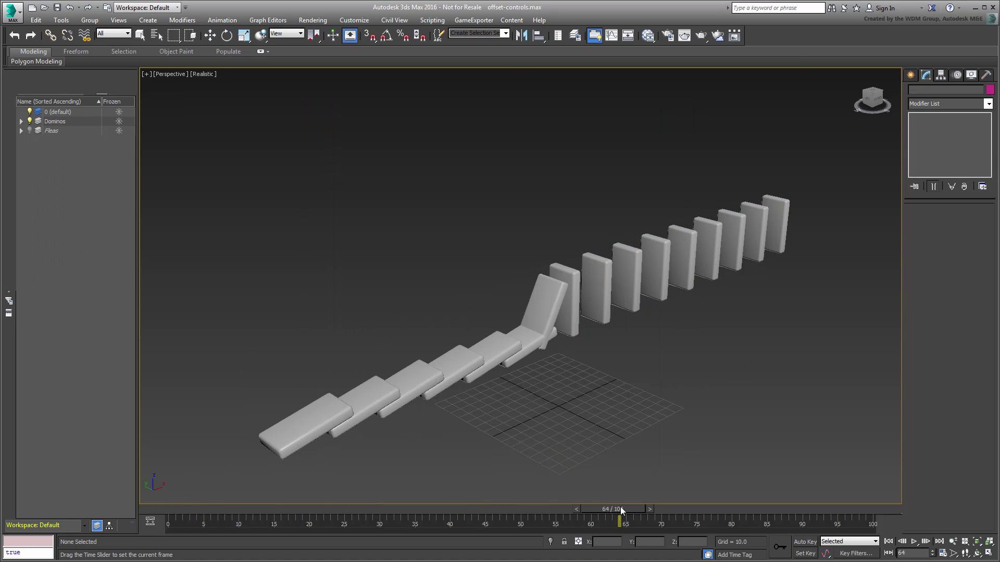
pyautogui.press('w')
pyautogui.click(596, 286)
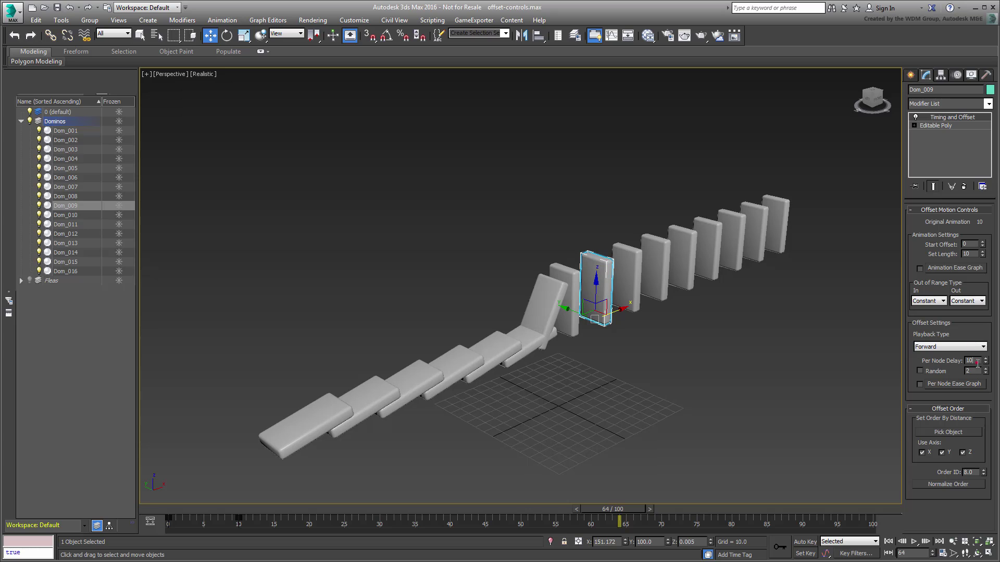
pyautogui.write('3')
pyautogui.press('Return')
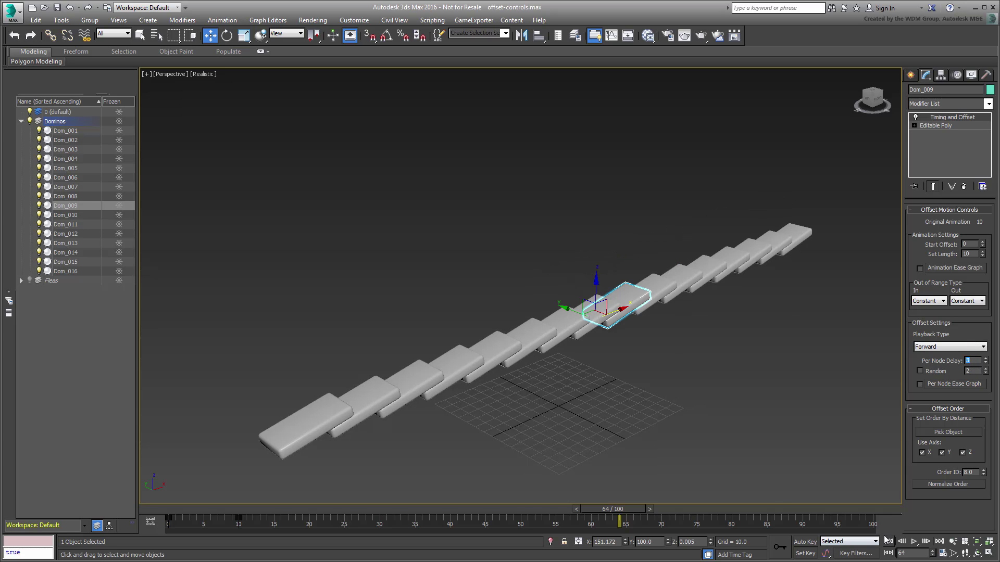
# Step: Play the domino animation to review the fall timing and stop it at frame 59
pyautogui.click(914, 542)
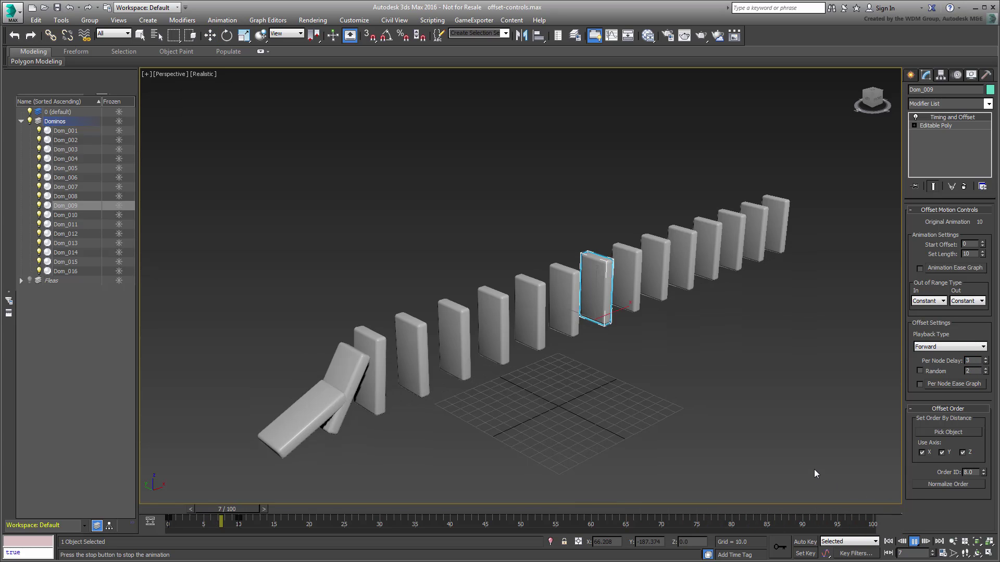
pyautogui.click(914, 542)
pyautogui.press('w')
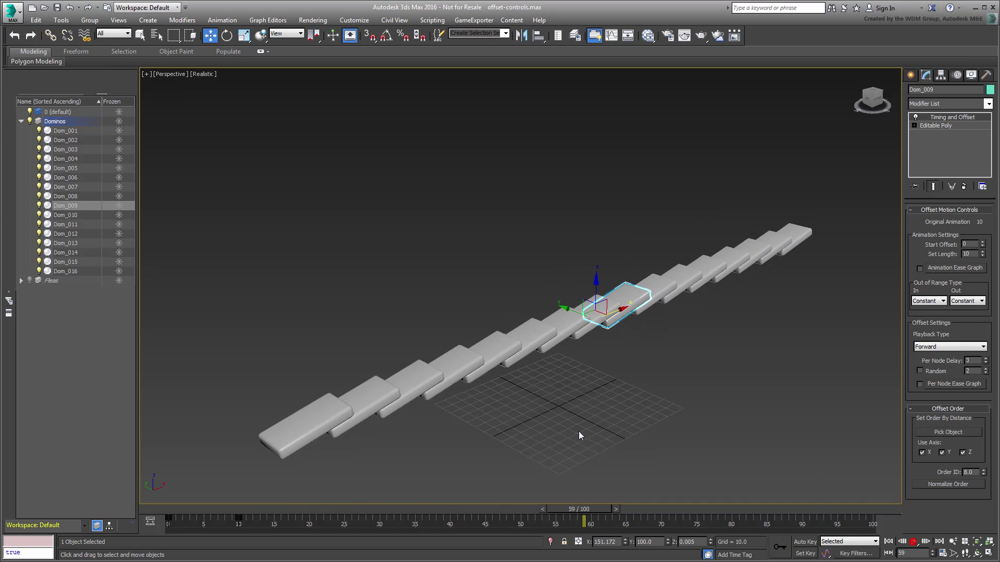
# Step: Check the Order IDs of the first four dominoes, Dom_001 to Dom_004
pyautogui.click(302, 426)
pyautogui.click(366, 407)
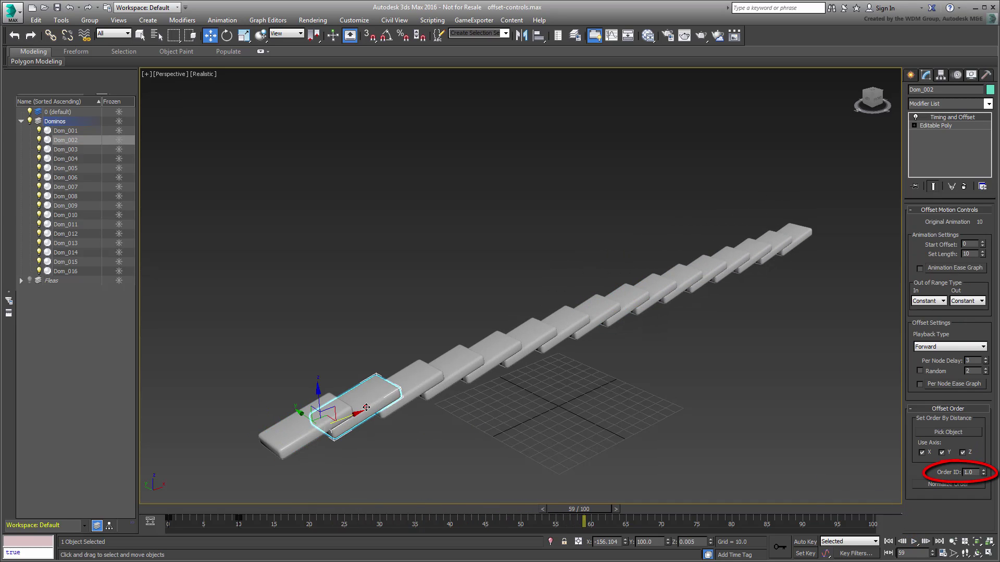
pyautogui.click(411, 388)
pyautogui.click(457, 373)
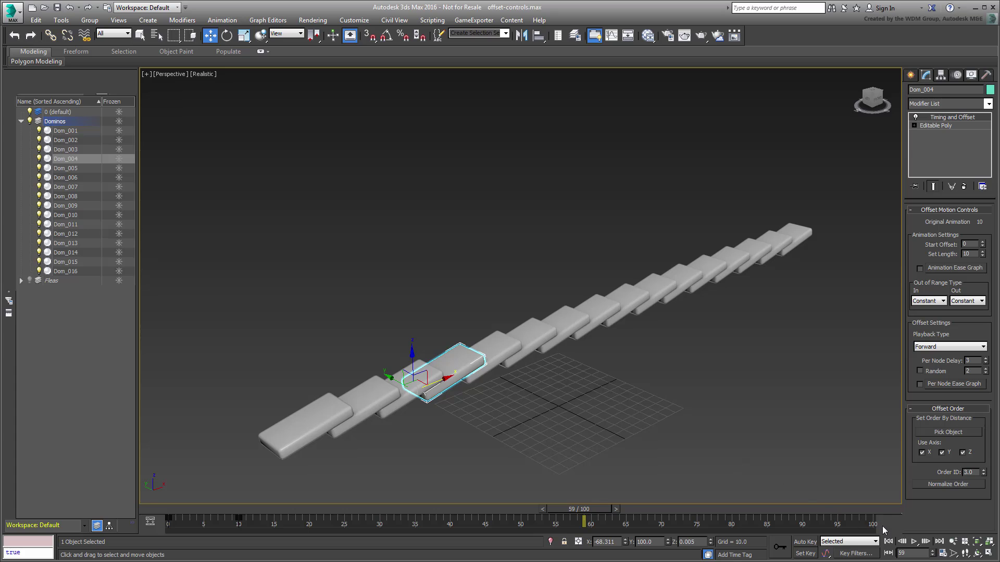
# Step: Return to frame 0 and hide the Dominos layer
pyautogui.click(888, 542)
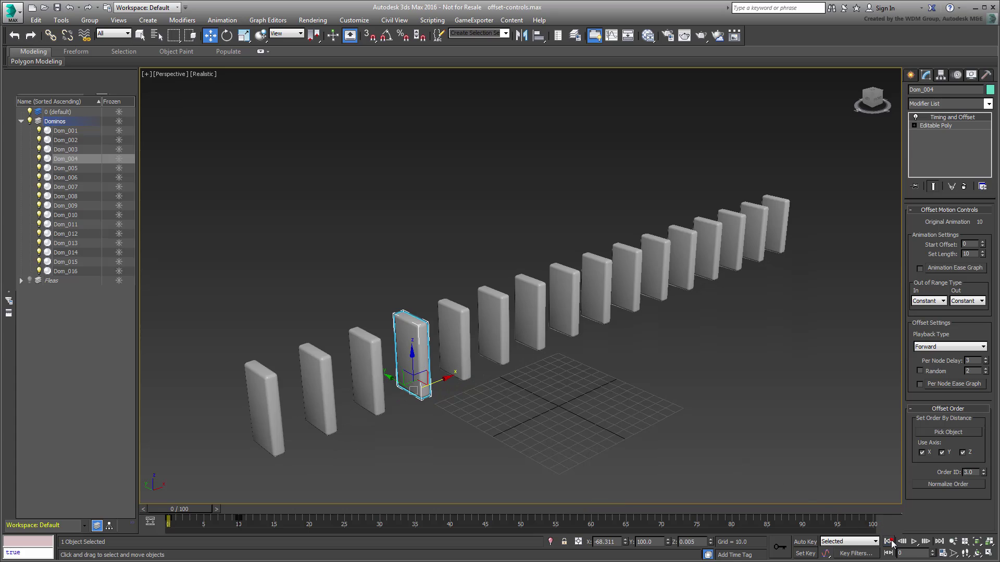
pyautogui.click(30, 122)
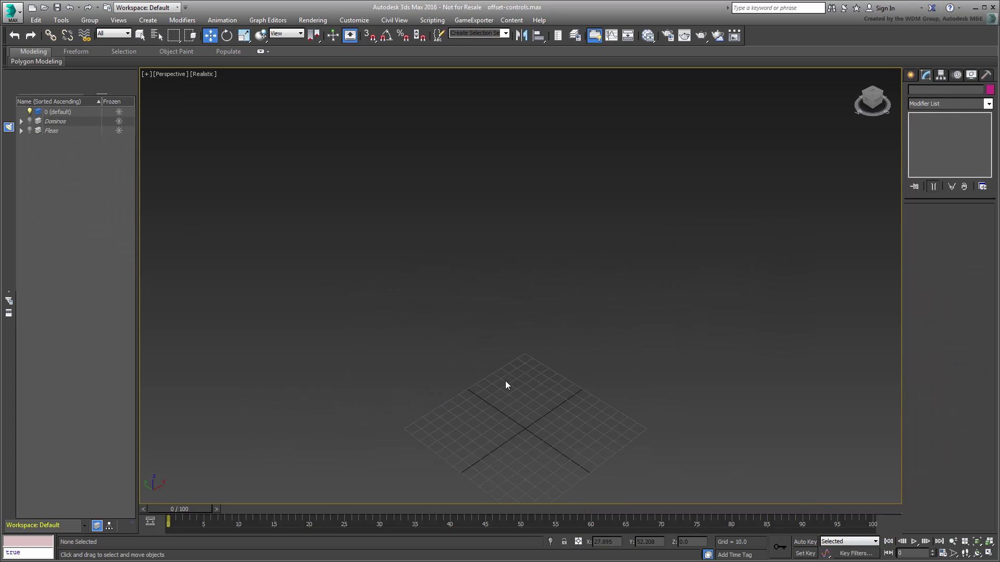
# Step: Create a standard teapot with a radius of about 14.5 near the left side of the grid
pyautogui.keyDown('alt'); pyautogui.moveTo(506, 385); pyautogui.dragTo(550, 385, button='middle'); pyautogui.keyUp('alt')
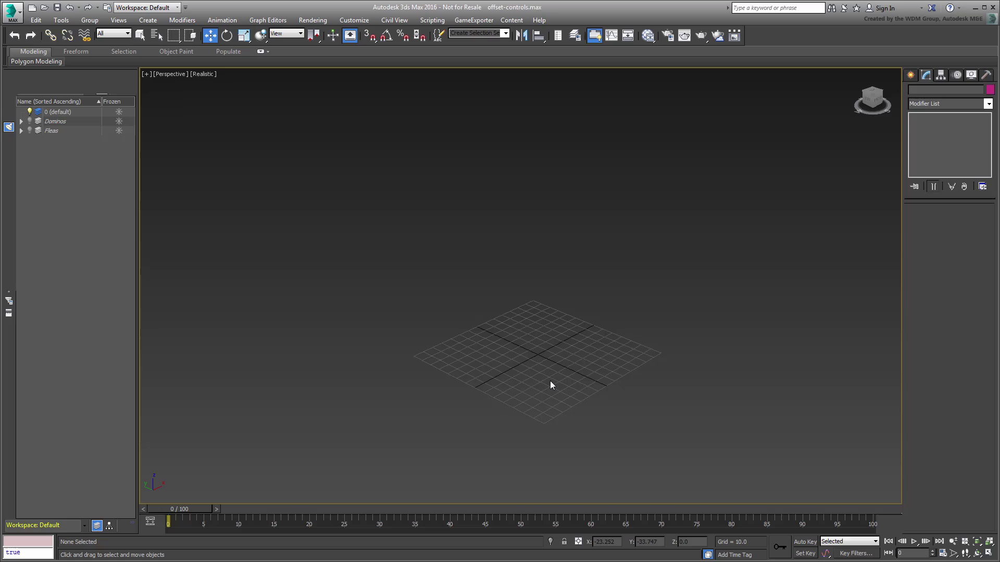
pyautogui.click(911, 75)
pyautogui.click(929, 185)
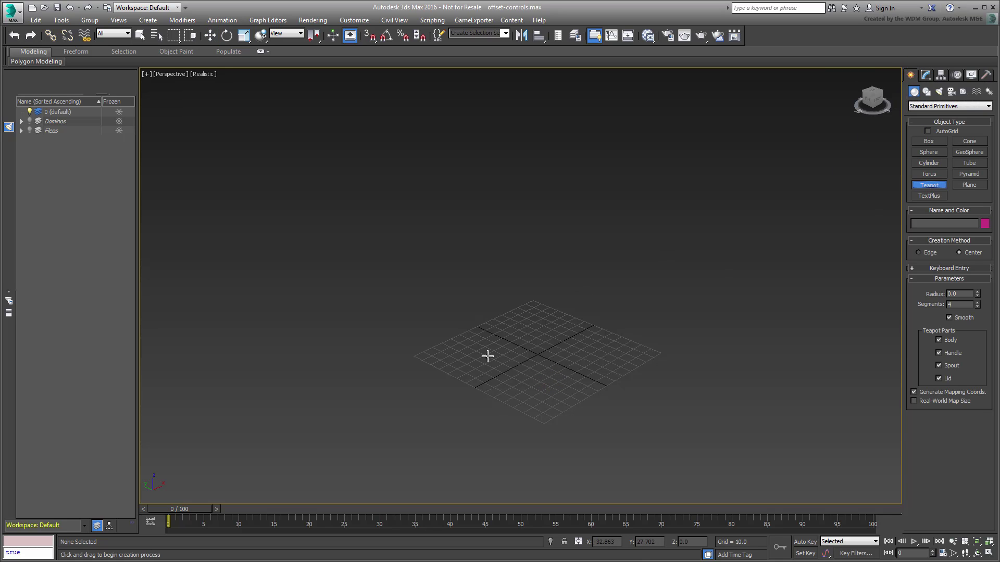
pyautogui.moveTo(478, 365); pyautogui.dragTo(481, 358)
pyautogui.moveTo(481, 358); pyautogui.dragTo(508, 356)
pyautogui.moveTo(509, 357); pyautogui.dragTo(493, 354, button='middle')
pyautogui.scroll(10, 493, 353)
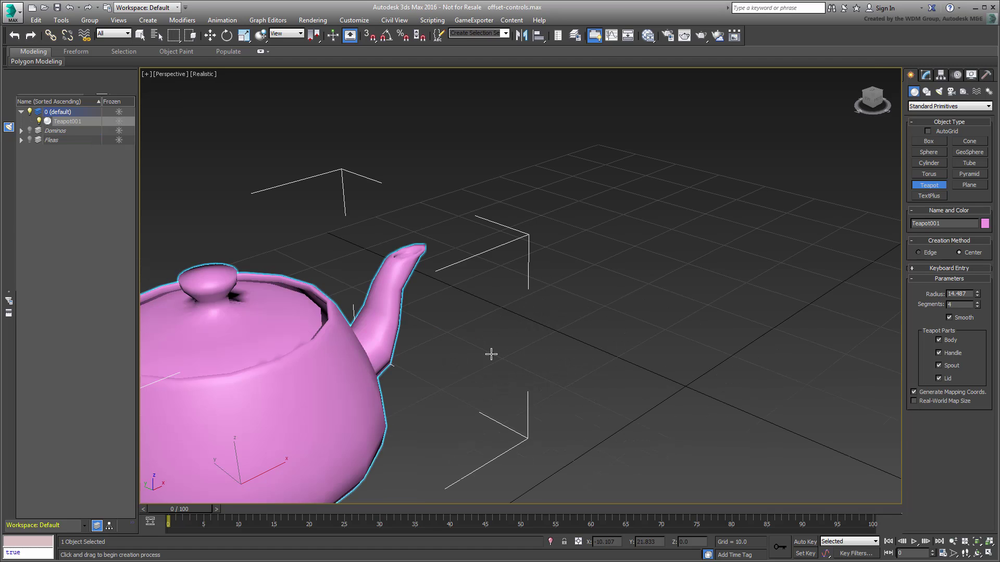
pyautogui.scroll(-10, 491, 353)
pyautogui.scroll(5, 480, 365)
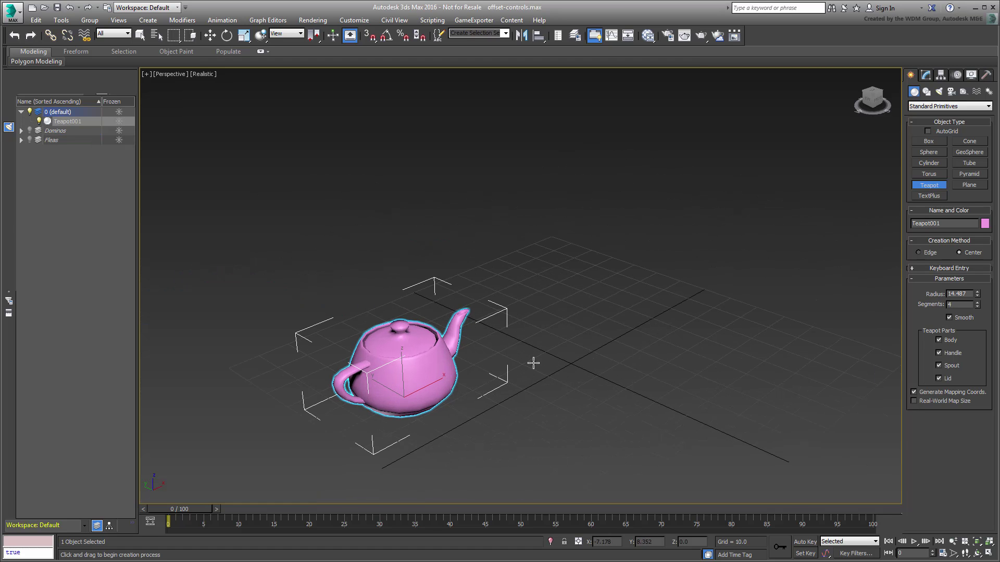
pyautogui.scroll(-2, 531, 362)
pyautogui.scroll(-3, 567, 310)
pyautogui.moveTo(582, 315); pyautogui.dragTo(527, 339, button='middle')
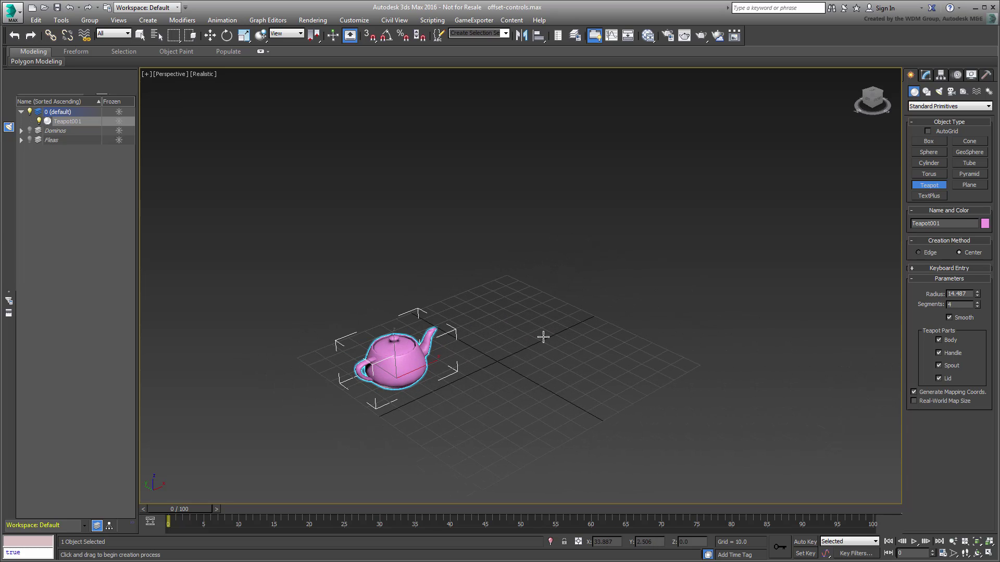
pyautogui.rightClick(511, 325)
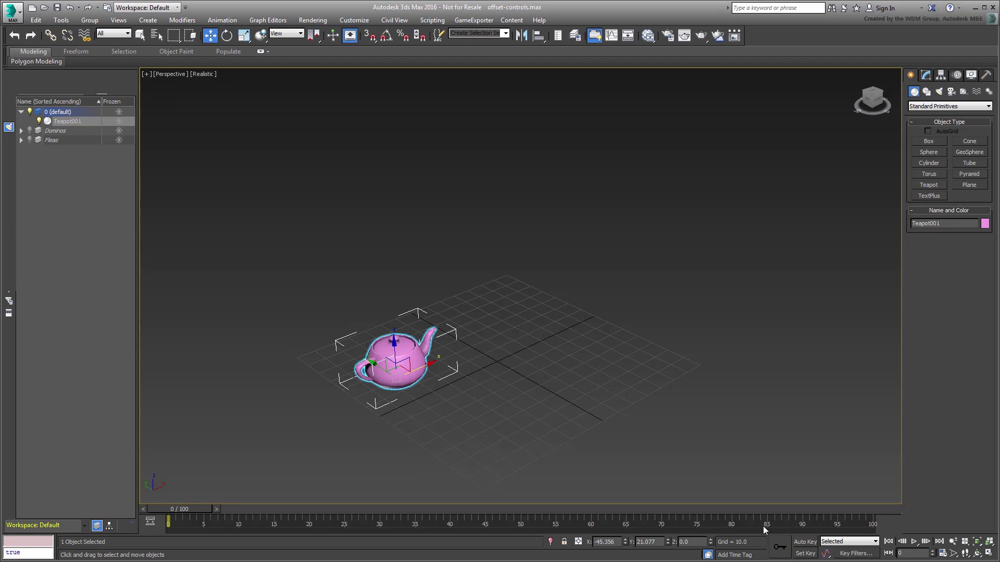
# Step: With Auto Key on, move the teapot along X to about 29 at frame 12 and copy its frame 0 key to frame 2
pyautogui.click(805, 543)
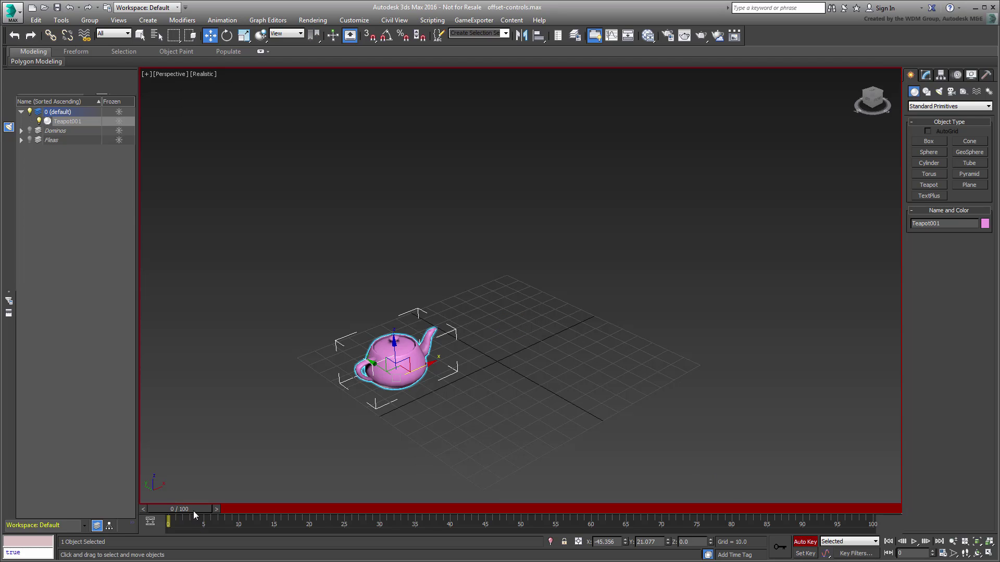
pyautogui.moveTo(194, 511); pyautogui.dragTo(276, 513)
pyautogui.moveTo(417, 371); pyautogui.dragTo(533, 329)
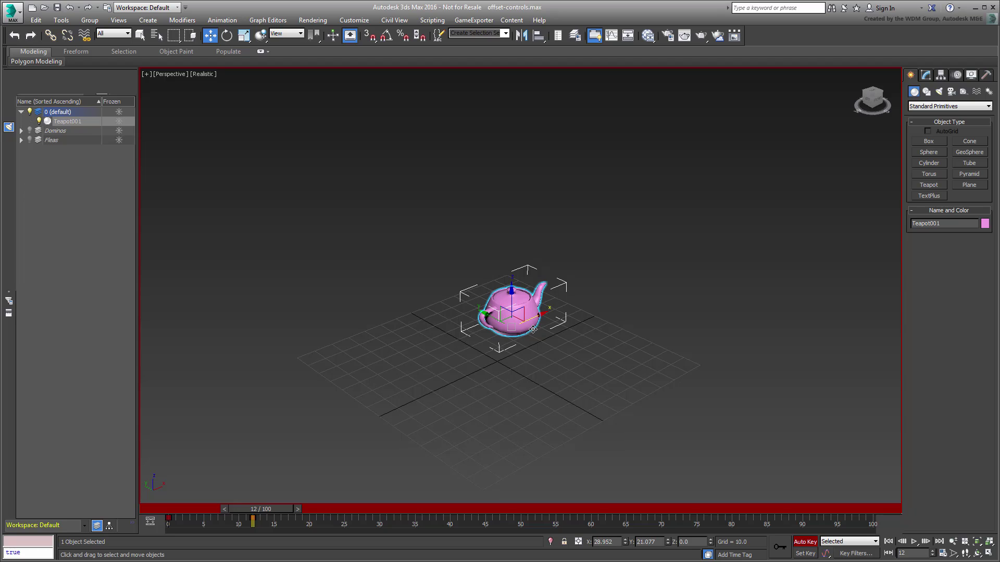
pyautogui.press('shift')
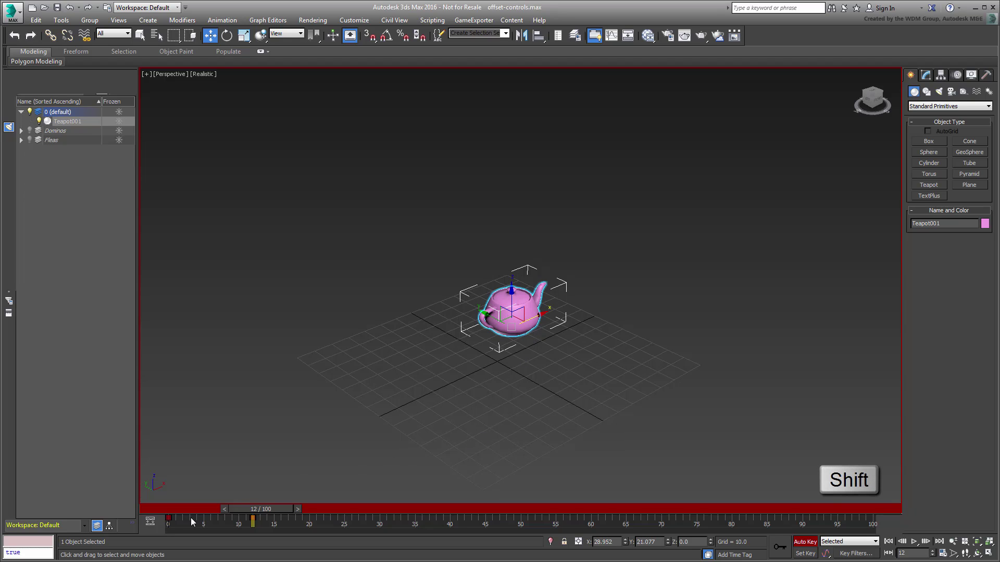
pyautogui.keyDown('shift'); pyautogui.moveTo(167, 518); pyautogui.dragTo(183, 518); pyautogui.keyUp('shift')
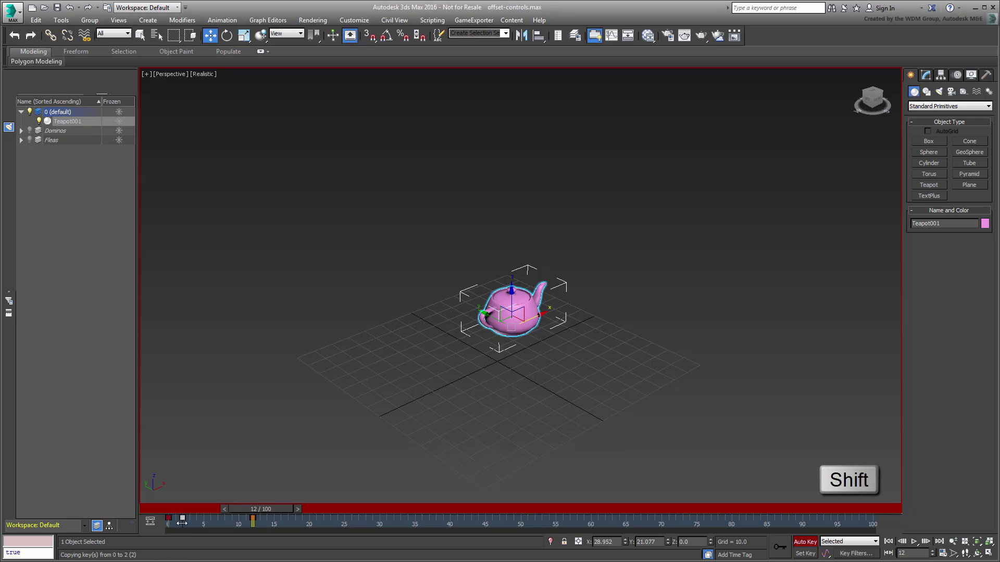
pyautogui.moveTo(266, 508); pyautogui.dragTo(198, 519)
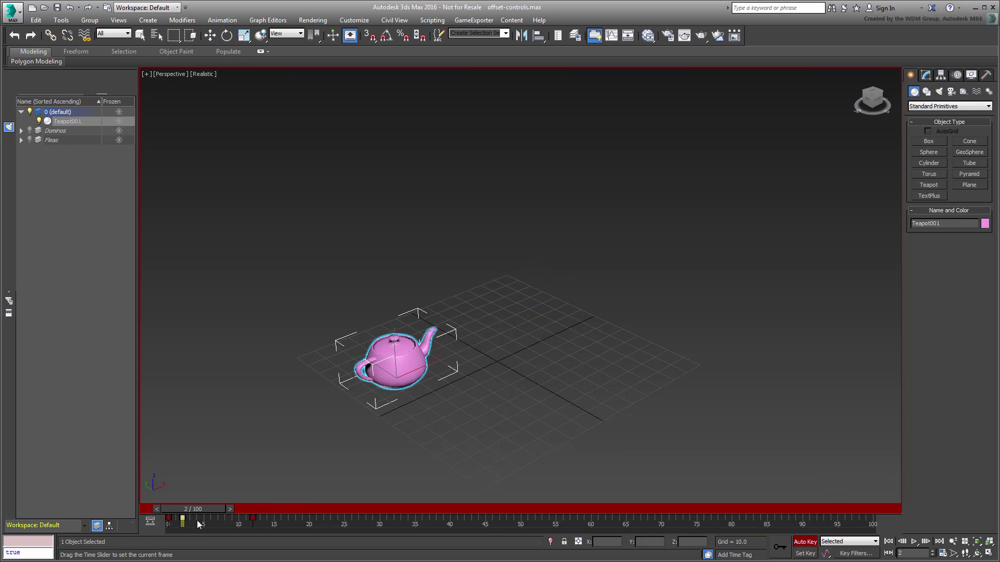
# Step: At frame 7, raise the teapot to a Z position of about 48 to form the hop
pyautogui.moveTo(197, 521); pyautogui.dragTo(232, 520)
pyautogui.press('w')
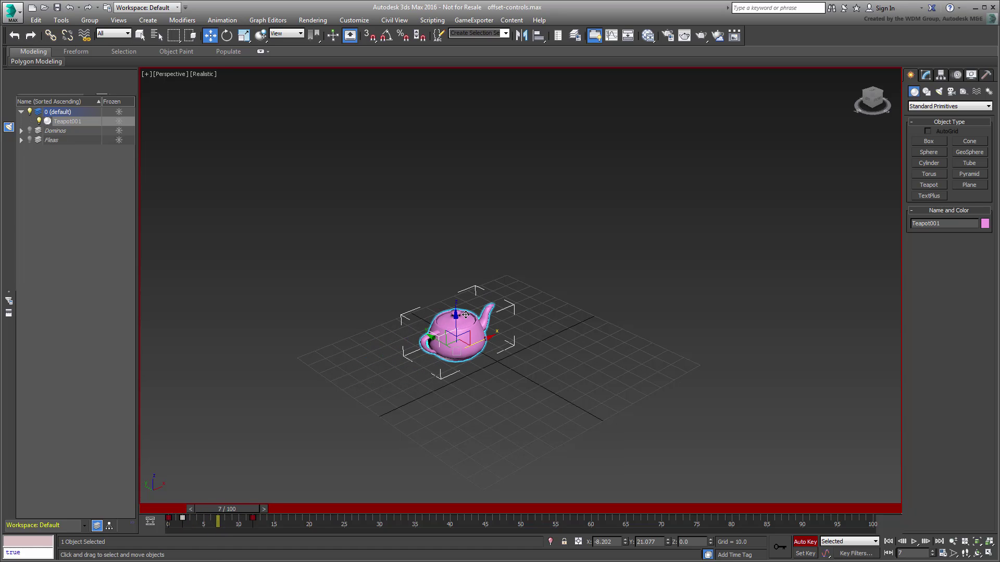
pyautogui.moveTo(456, 322); pyautogui.dragTo(462, 232)
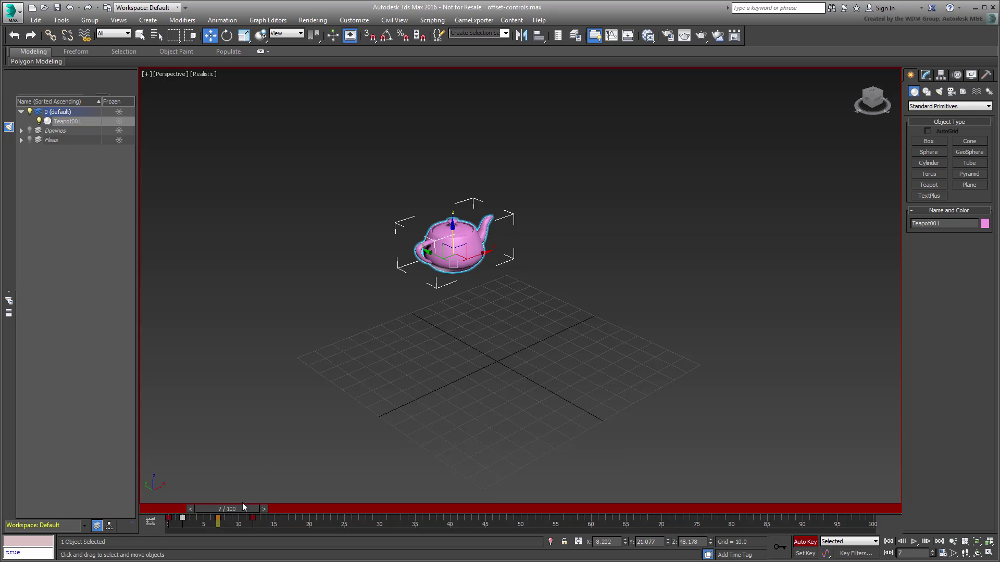
# Step: Copy the teapot's frame 12 position key to frame 20 and return to frame 0
pyautogui.moveTo(245, 508); pyautogui.dragTo(344, 515)
pyautogui.press('w')
pyautogui.click(252, 518)
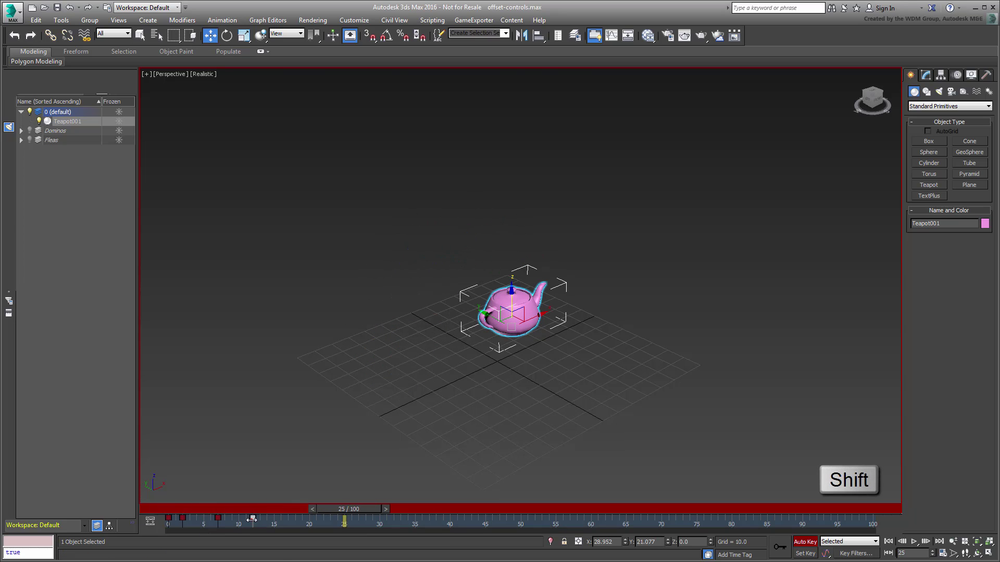
pyautogui.keyDown('shift'); pyautogui.moveTo(252, 518); pyautogui.dragTo(171, 533); pyautogui.keyUp('shift')
pyautogui.press('w')
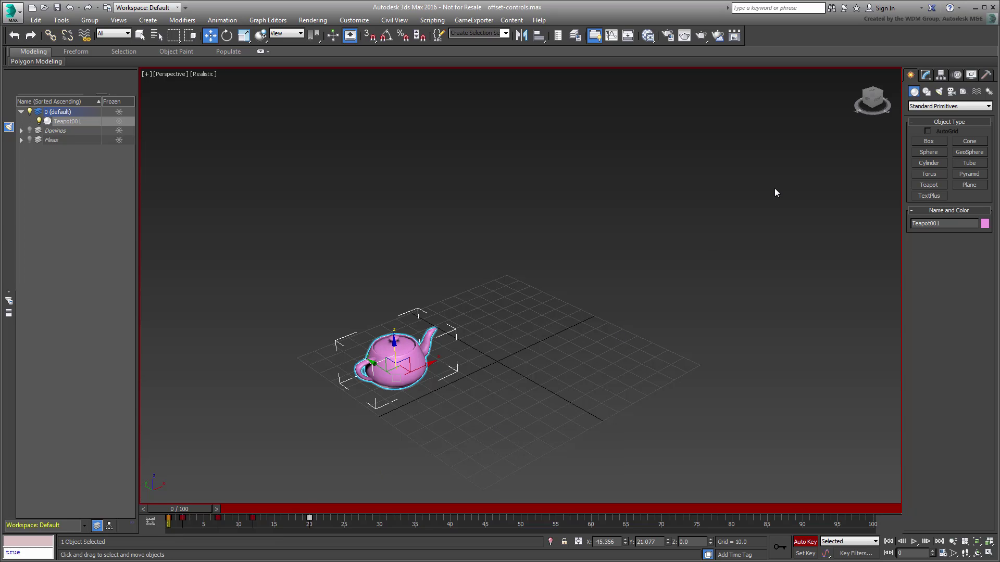
# Step: Add a Stretch modifier to the teapot
pyautogui.click(926, 75)
pyautogui.click(939, 105)
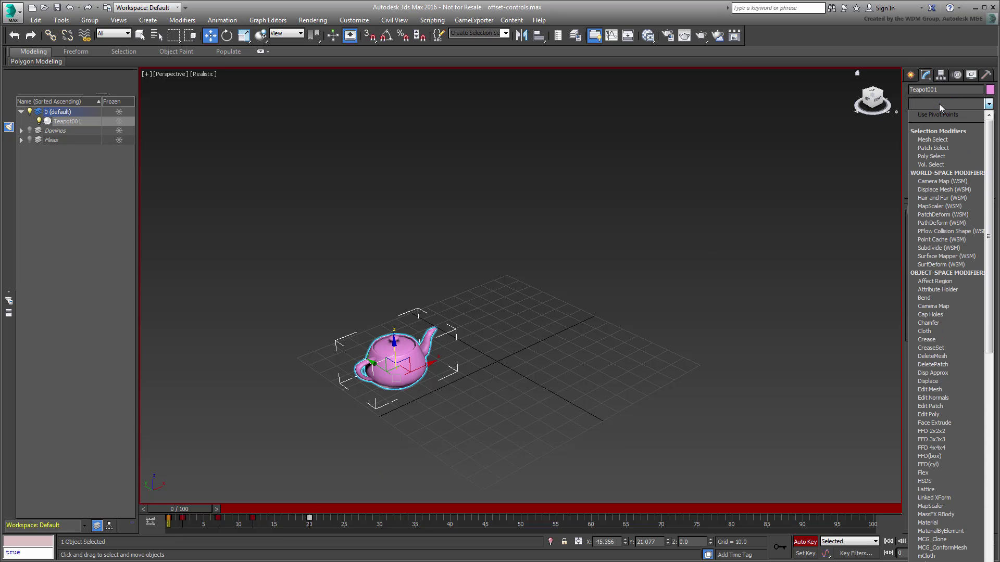
pyautogui.write('st')
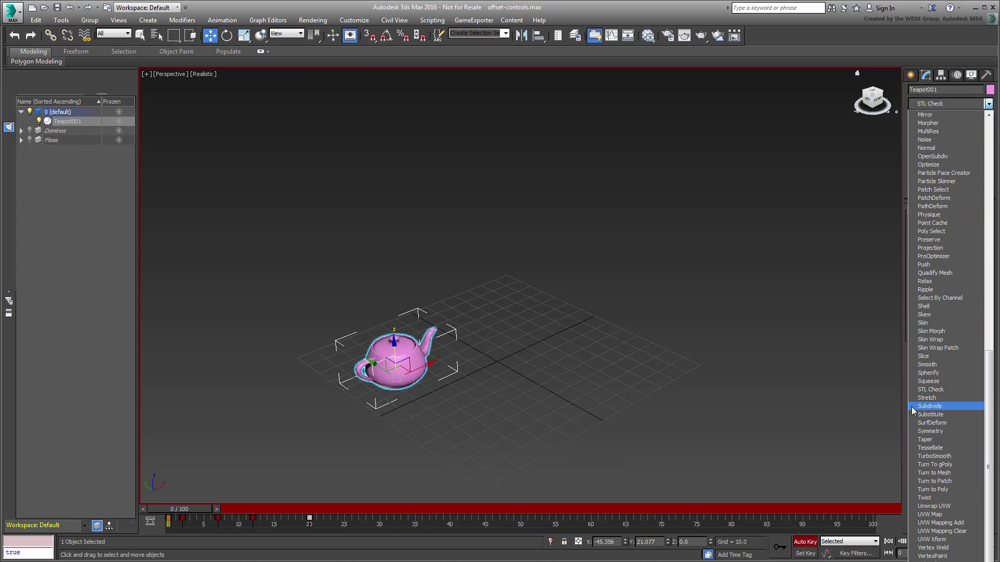
pyautogui.click(916, 398)
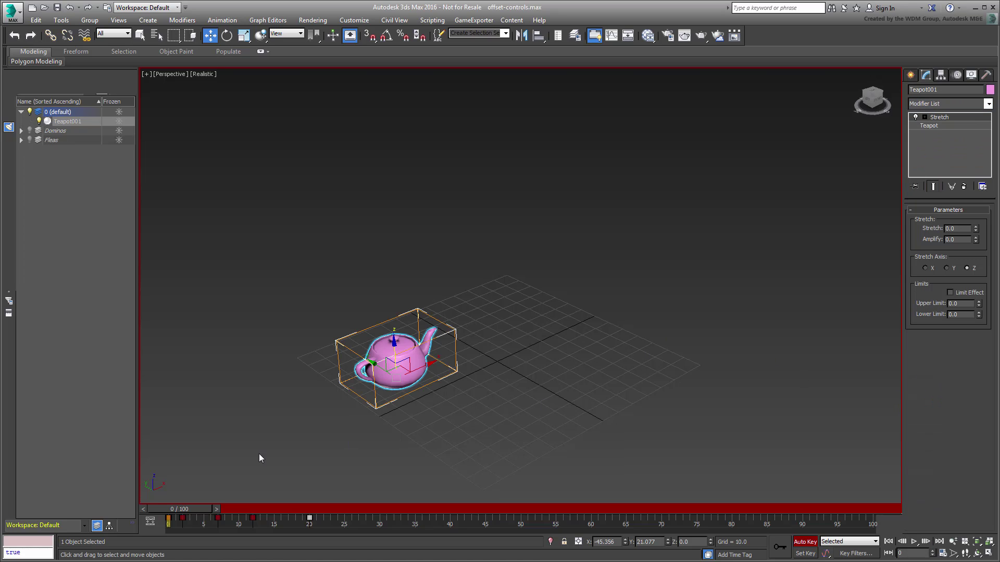
# Step: Animate the teapot's Stretch amount with -0.2 at frame 2 and 0.6 at frame 5
pyautogui.moveTo(182, 509); pyautogui.dragTo(195, 510)
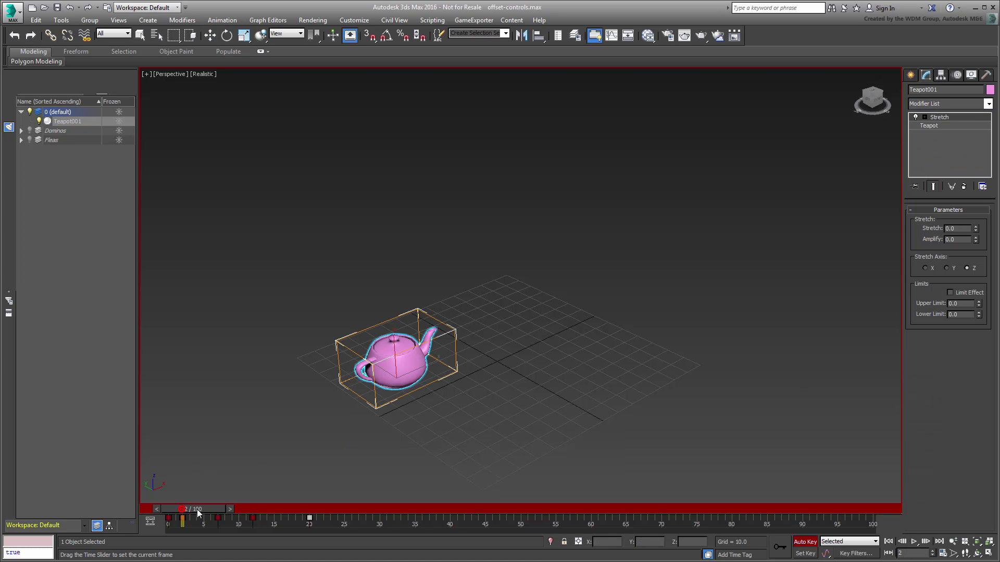
pyautogui.click(976, 231)
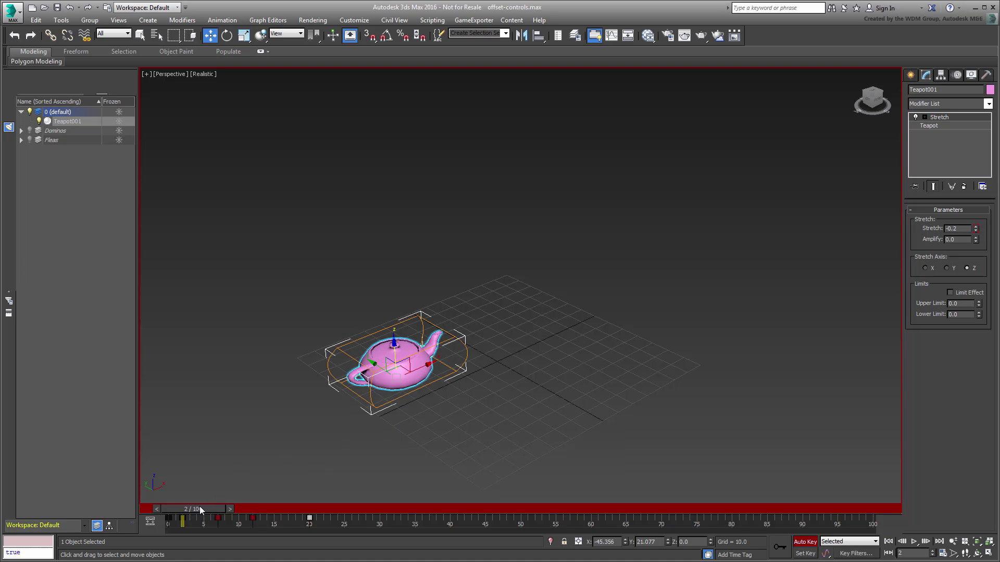
pyautogui.moveTo(200, 509); pyautogui.dragTo(222, 509)
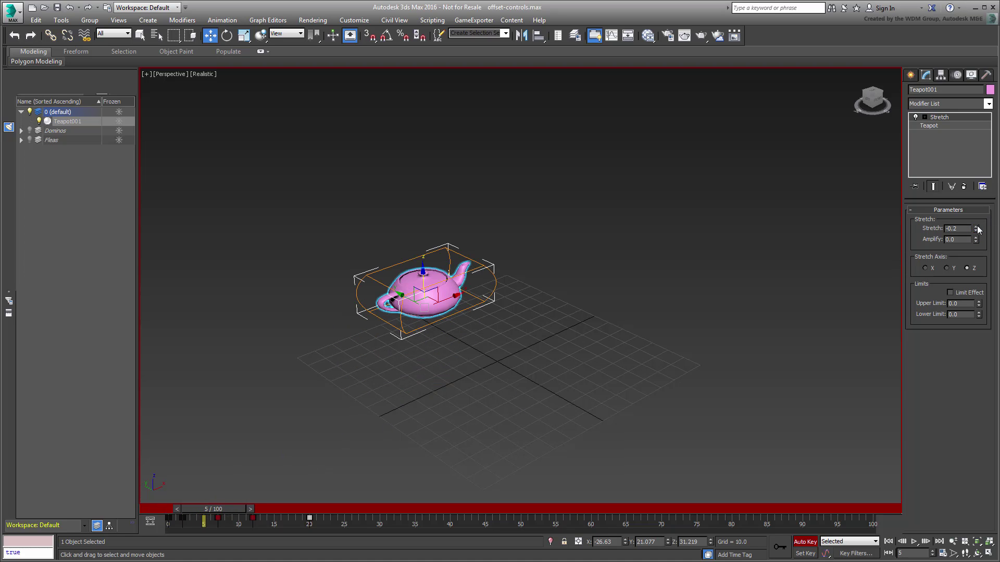
pyautogui.moveTo(977, 230); pyautogui.dragTo(976, 230)
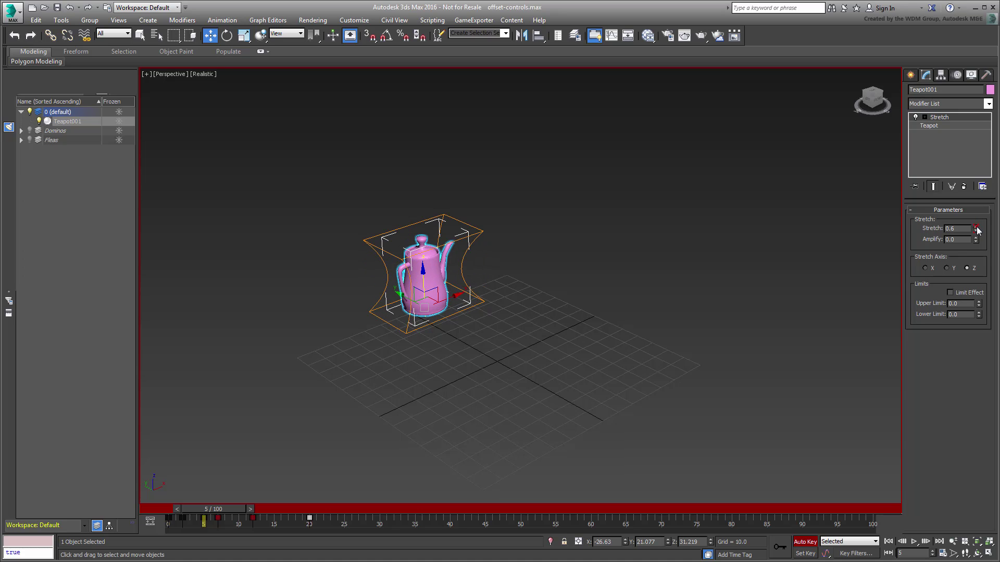
# Step: Copy the frame 5 Stretch key to frame 8 and set the Stretch amount to 0.0 at frame 12
pyautogui.moveTo(226, 511); pyautogui.dragTo(385, 511)
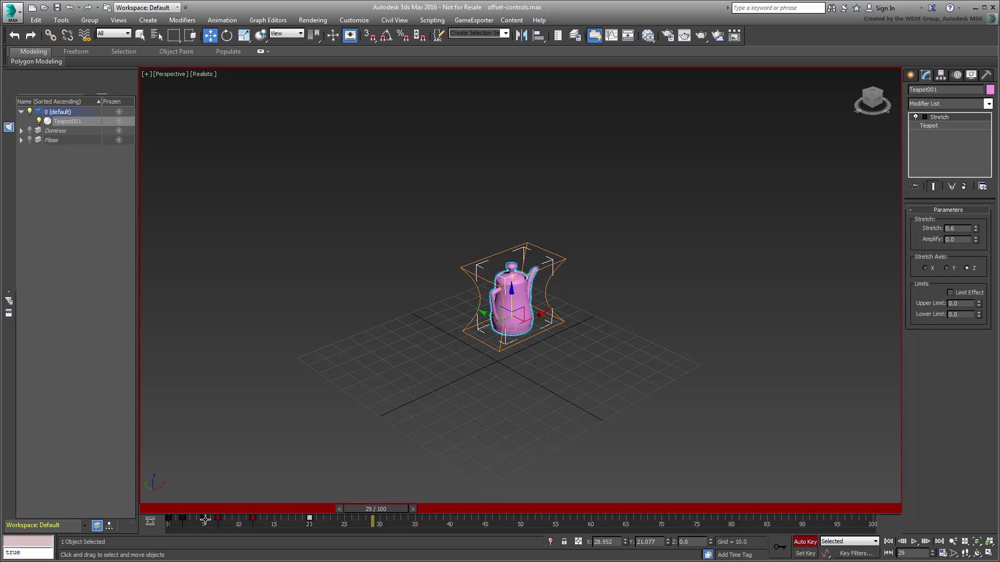
pyautogui.keyDown('shift'); pyautogui.moveTo(206, 519); pyautogui.dragTo(227, 524); pyautogui.keyUp('shift')
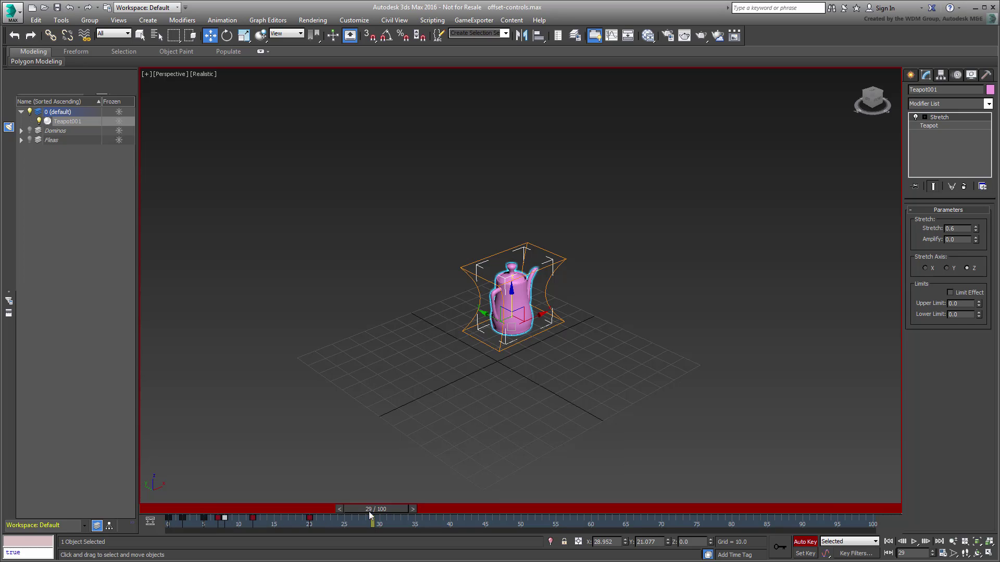
pyautogui.moveTo(381, 511); pyautogui.dragTo(270, 517)
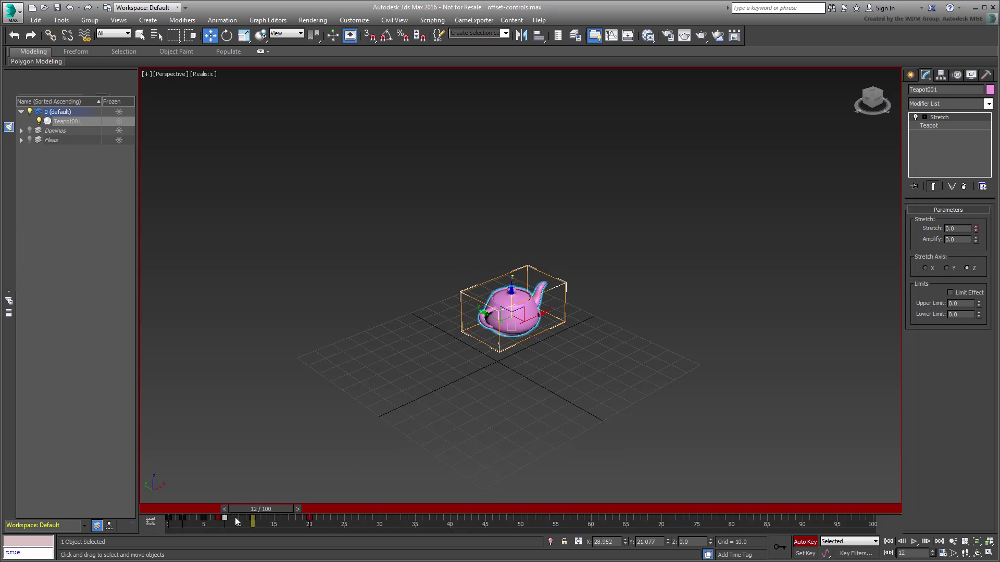
# Step: Set the teapot's Stretch amount to -0.2 at frame 14 and 0.0 at frame 16
pyautogui.moveTo(255, 510)
pyautogui.mouseDown()
pyautogui.moveTo(175, 520)
pyautogui.moveTo(268, 525)
pyautogui.mouseUp()
pyautogui.press('w')
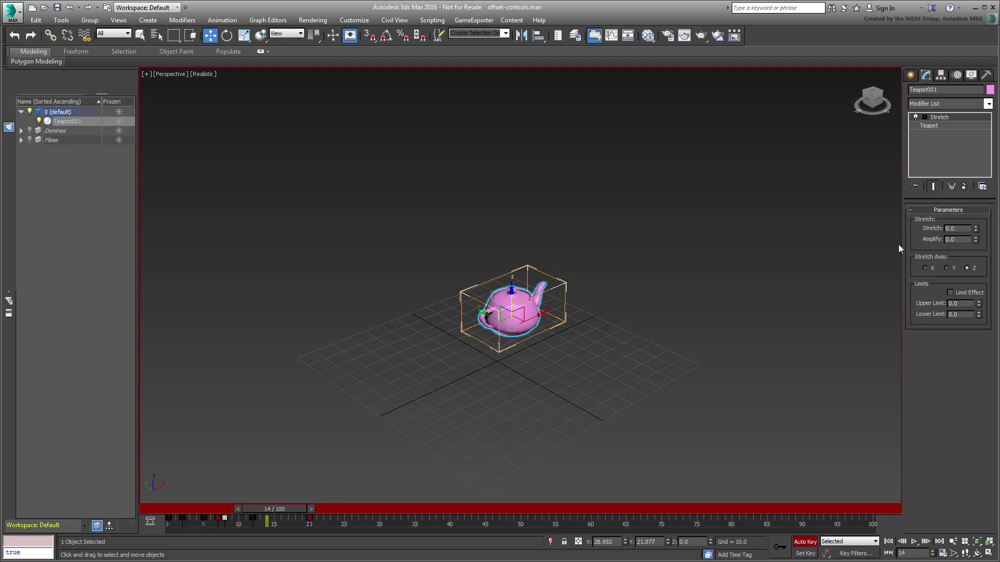
pyautogui.click(976, 231)
pyautogui.click(975, 231)
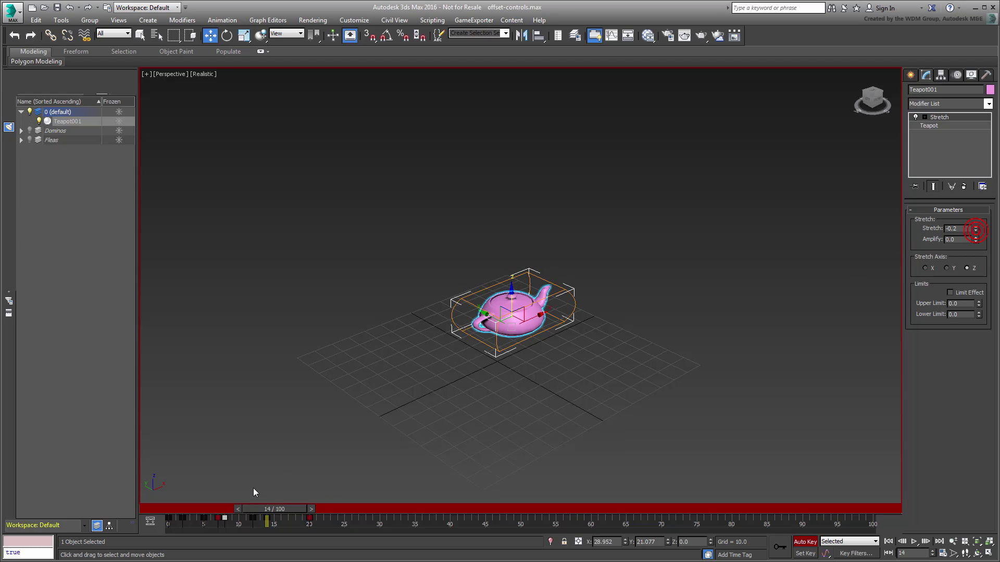
pyautogui.moveTo(277, 509); pyautogui.dragTo(295, 510)
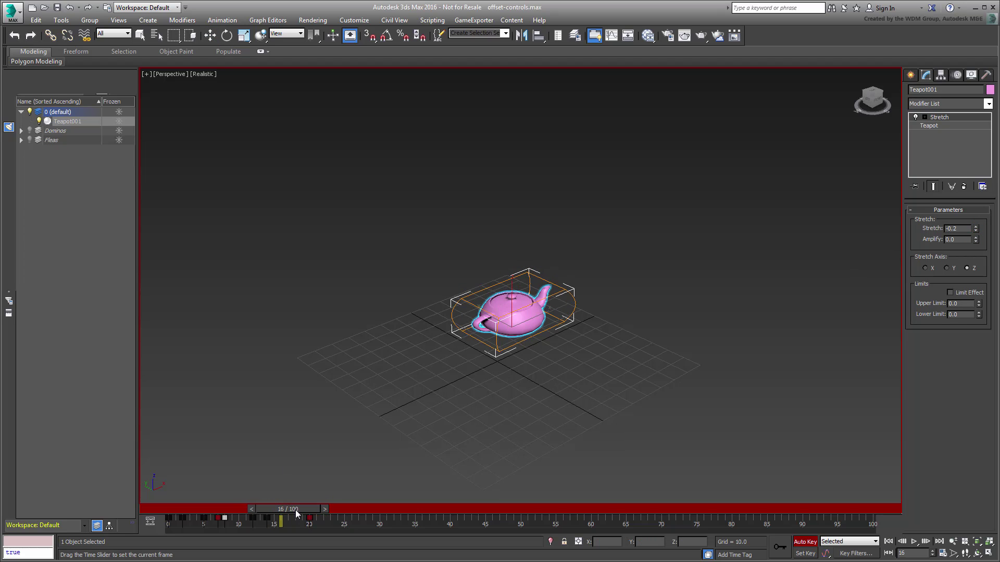
pyautogui.rightClick(976, 230)
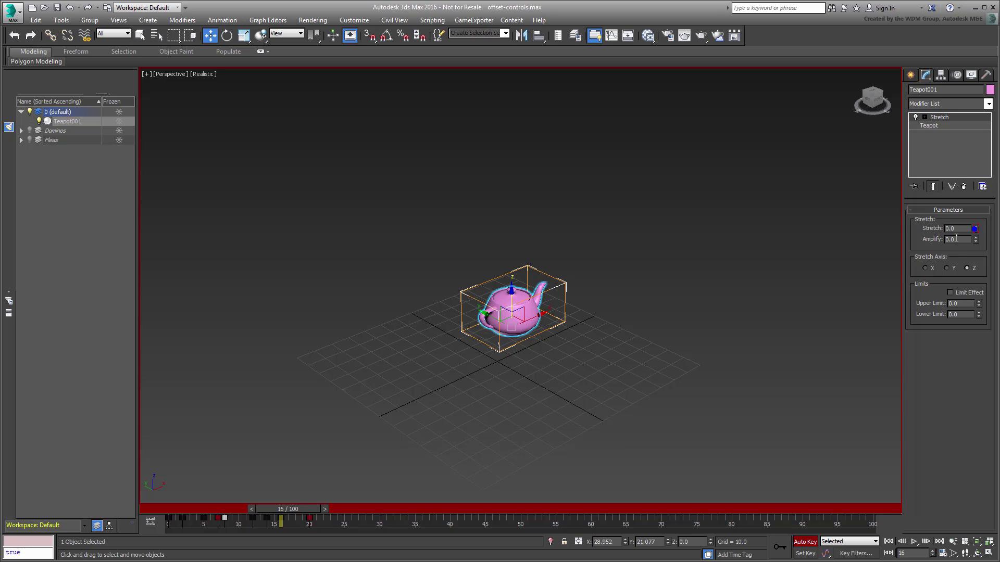
# Step: Copy the frame 16 Stretch key to frame 20 and return to frame 0
pyautogui.moveTo(284, 510); pyautogui.dragTo(338, 509)
pyautogui.press('w')
pyautogui.click(281, 522)
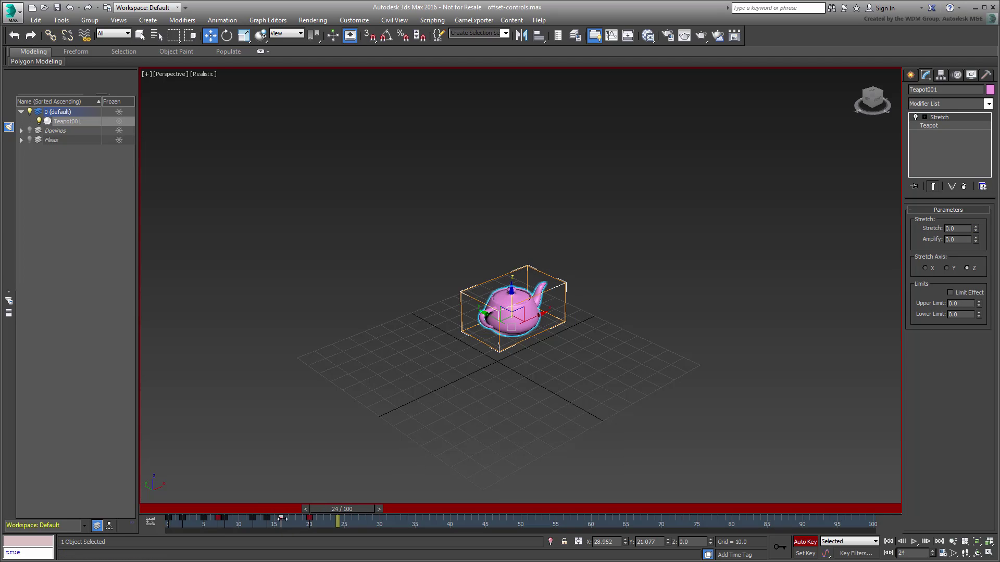
pyautogui.keyDown('shift'); pyautogui.moveTo(281, 521); pyautogui.dragTo(153, 527); pyautogui.keyUp('shift')
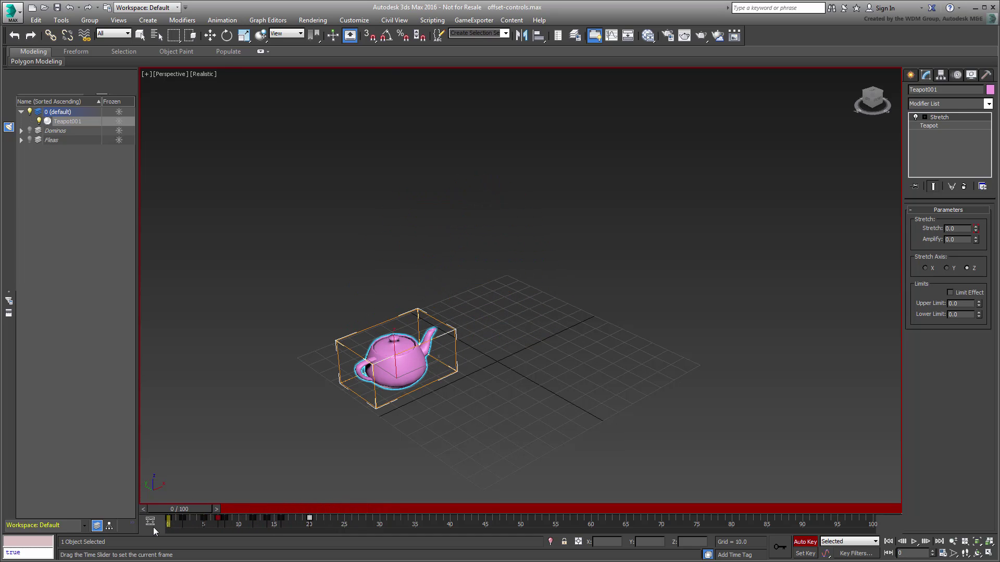
pyautogui.press('w')
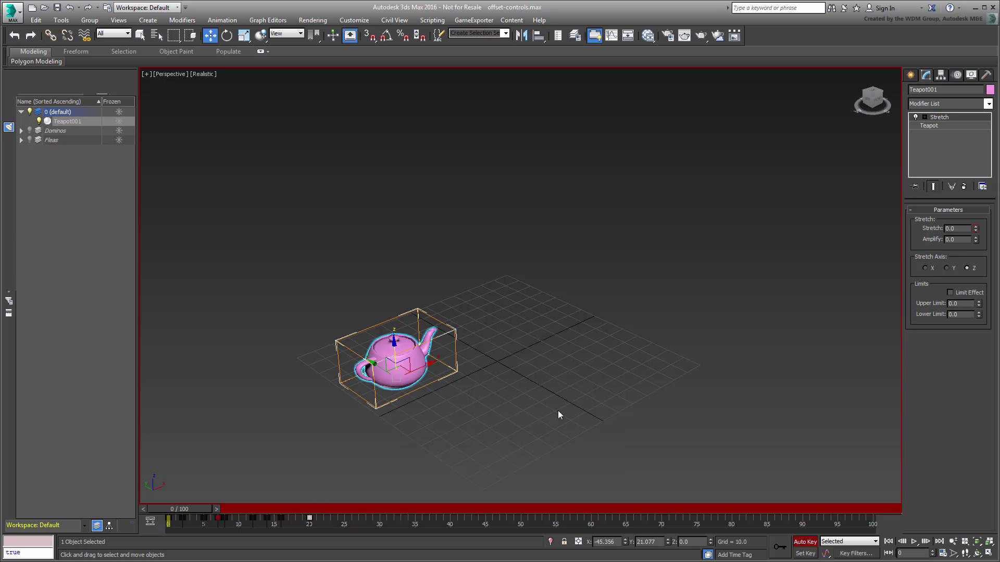
# Step: Turn off Auto Key, deselect the teapot, and scrub through its hop animation back to frame 0
pyautogui.click(805, 542)
pyautogui.click(689, 425)
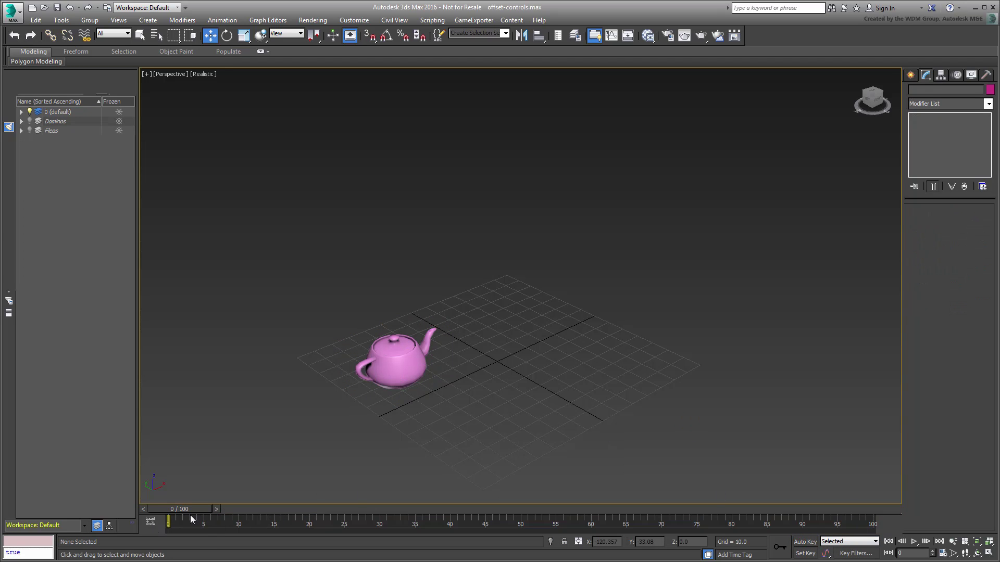
pyautogui.moveTo(190, 519); pyautogui.dragTo(167, 520)
pyautogui.press('w')
# Step: Start creating an animation preset from the pink teapot, listing Transform and Modifiers controllers with only the Animated type filter enabled
pyautogui.click(407, 380)
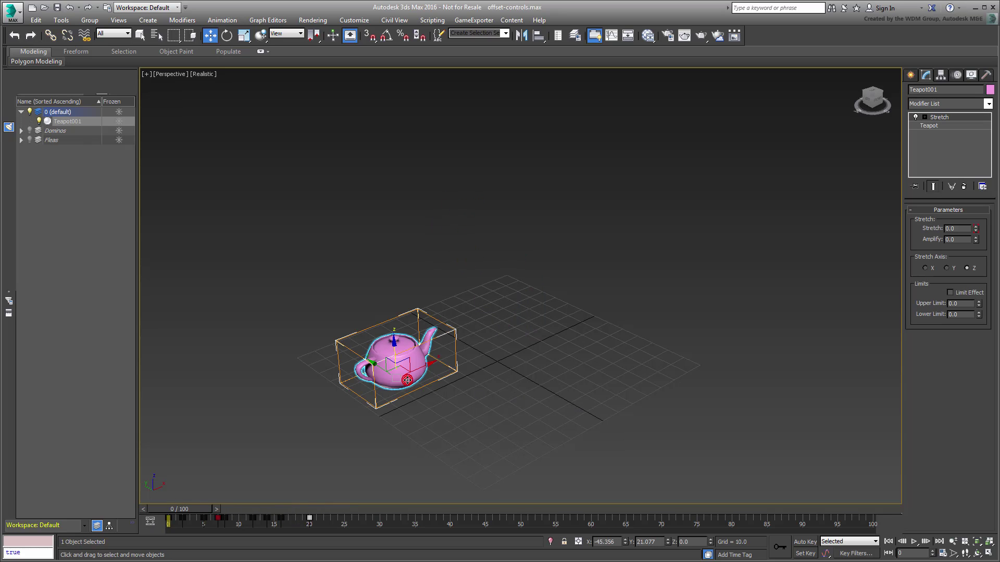
pyautogui.click(224, 20)
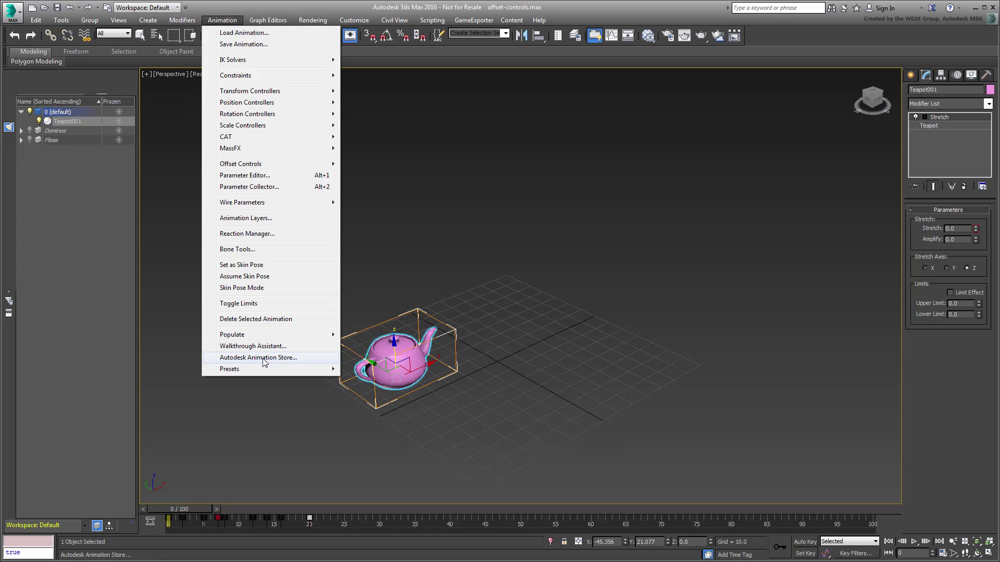
pyautogui.moveTo(273, 370)
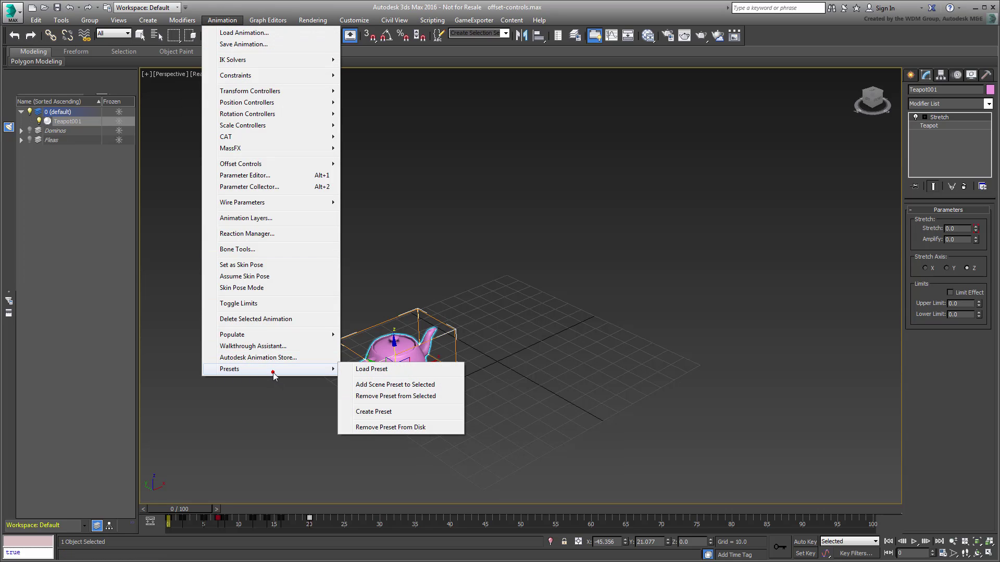
pyautogui.click(377, 412)
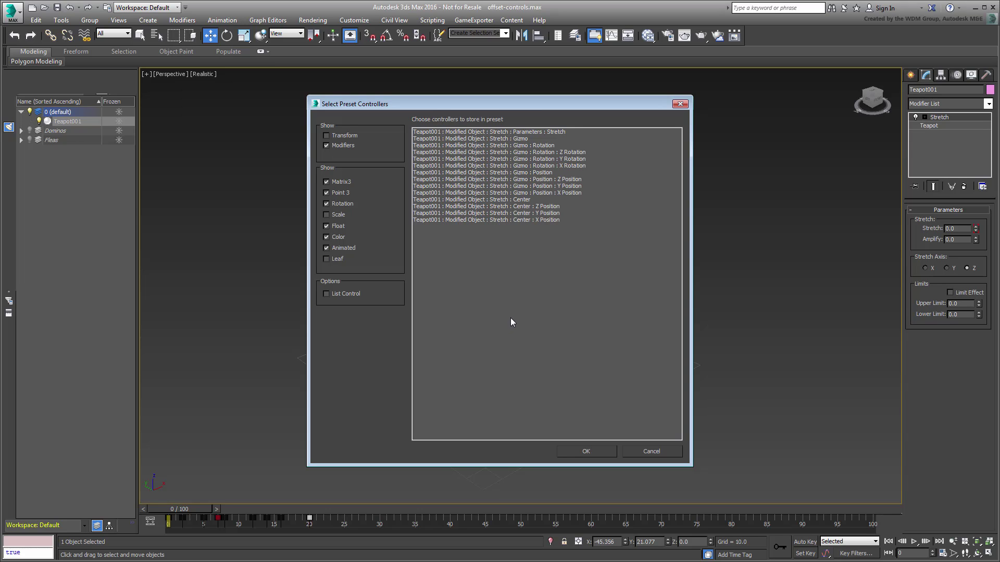
pyautogui.click(335, 137)
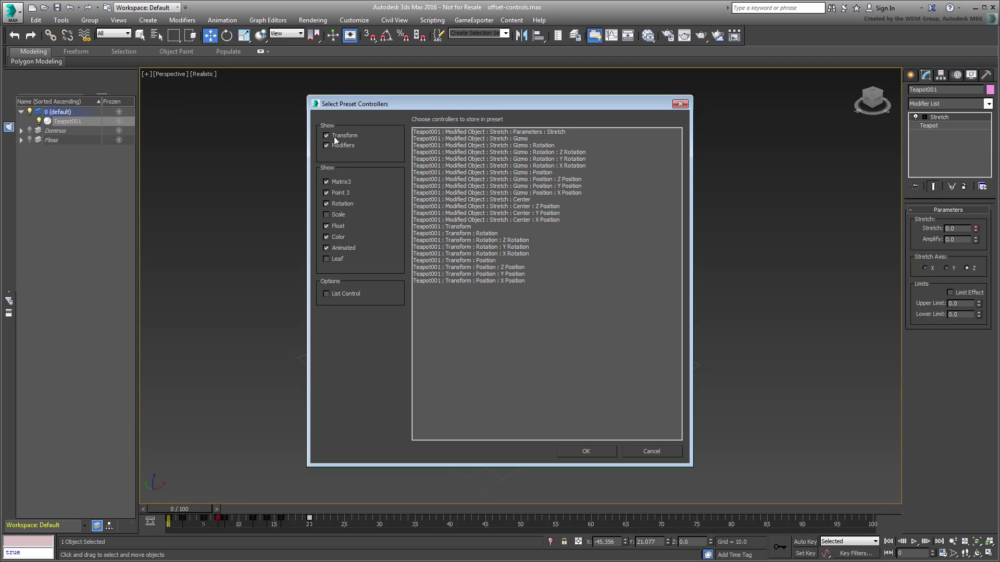
pyautogui.click(331, 182)
pyautogui.click(331, 193)
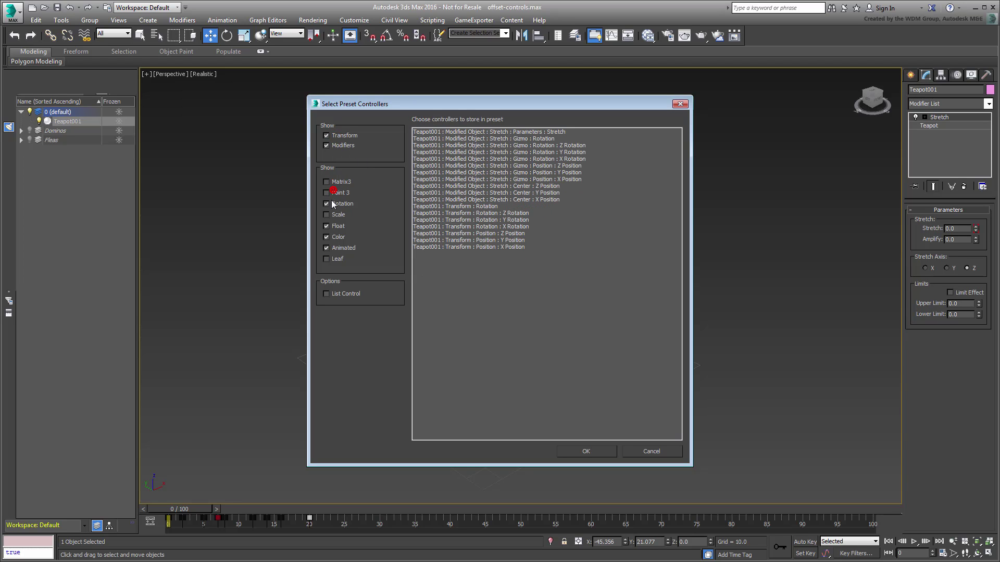
pyautogui.click(331, 204)
pyautogui.click(334, 226)
pyautogui.click(334, 237)
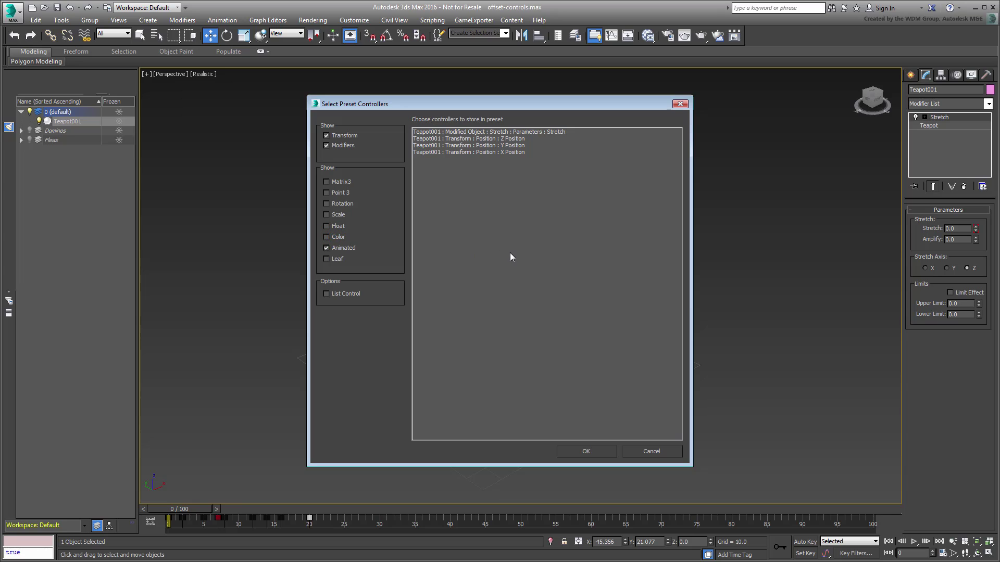
# Step: Store the teapot's Stretch parameter and its X, Y and Z Position controllers in the preset
pyautogui.click(475, 134)
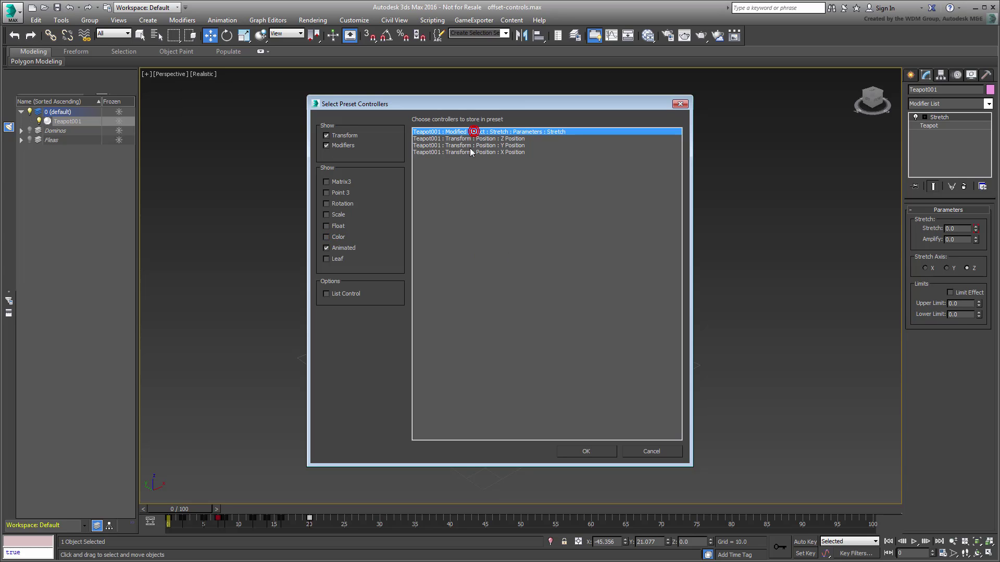
pyautogui.keyDown('shift'); pyautogui.click(471, 152); pyautogui.keyUp('shift')
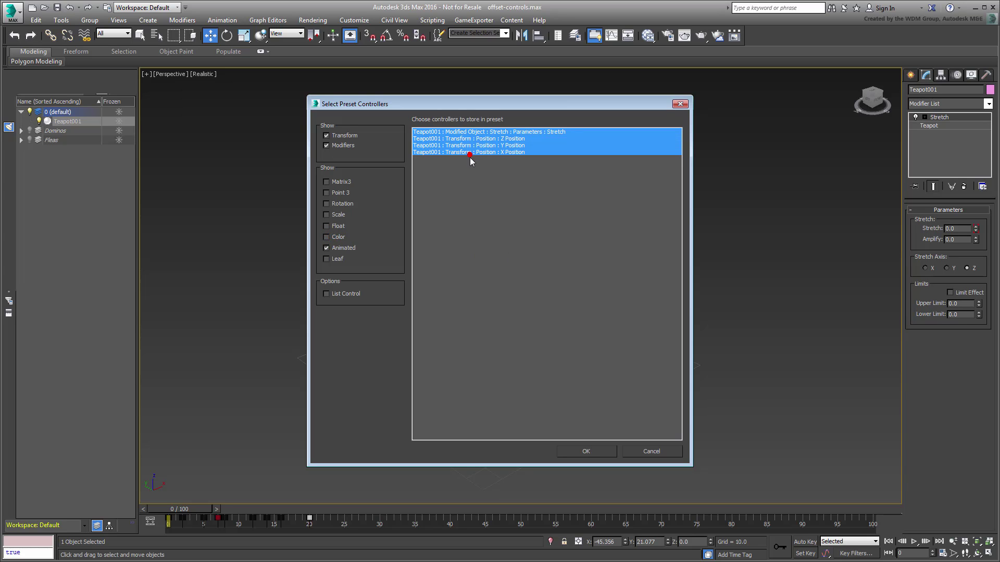
pyautogui.click(586, 451)
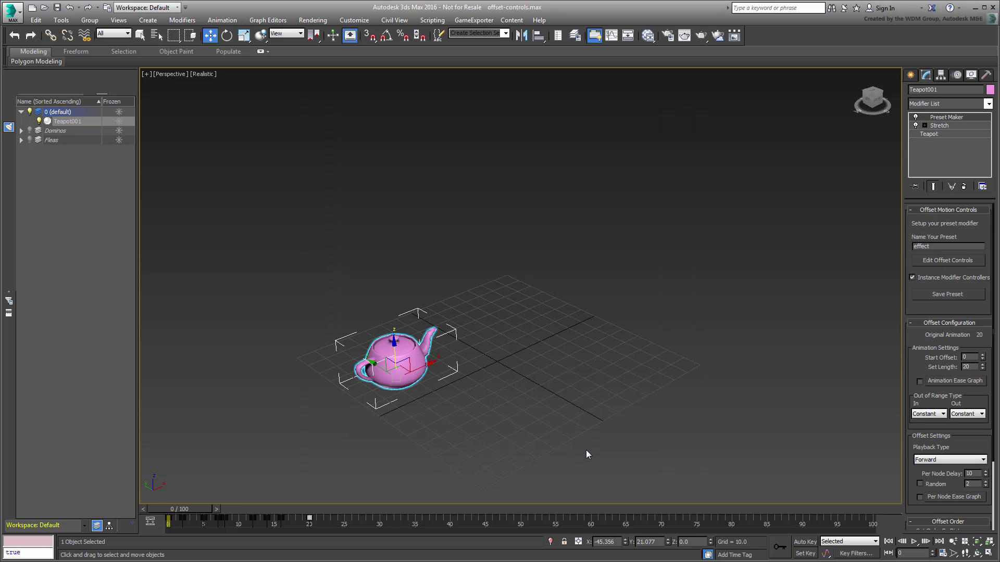
# Step: Name the preset Bug_Hop and save it
pyautogui.click(941, 249)
pyautogui.write('effect')
pyautogui.press('Return')
pyautogui.write('Bug')
pyautogui.click(947, 295)
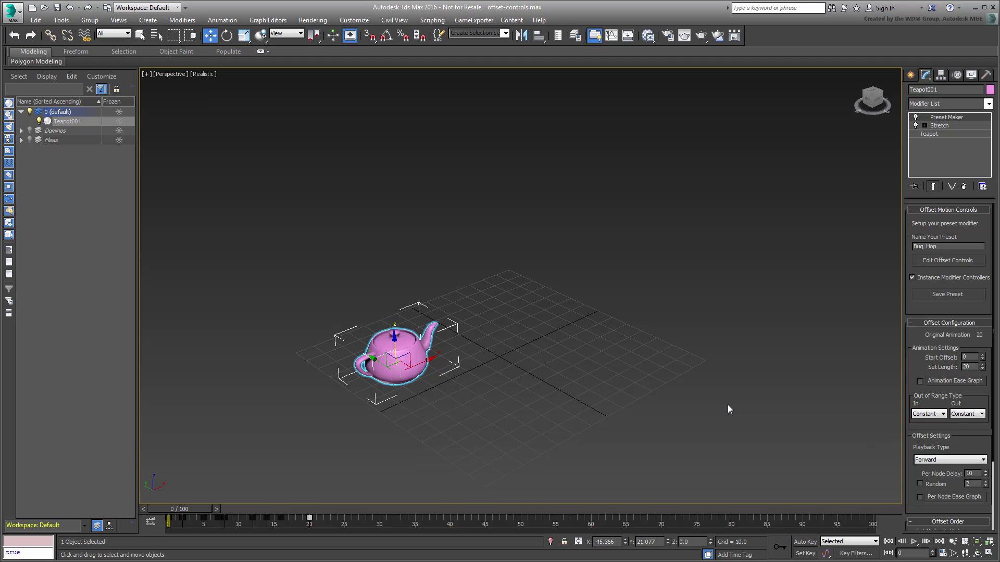
# Step: Create a second teapot with a radius of about 13.5 in front of the first and check it at frame 0
pyautogui.click(910, 75)
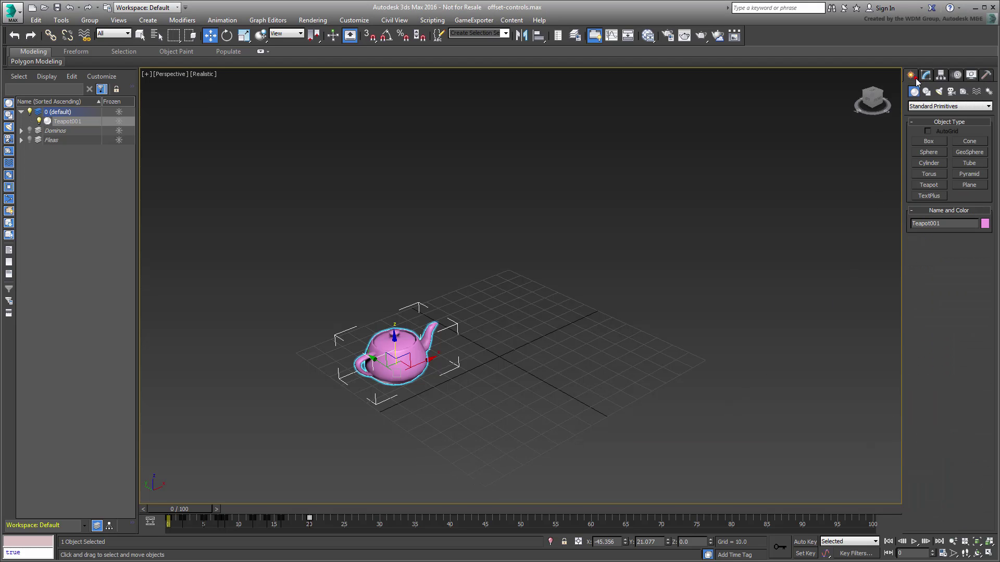
pyautogui.click(928, 186)
pyautogui.moveTo(458, 426); pyautogui.dragTo(514, 411)
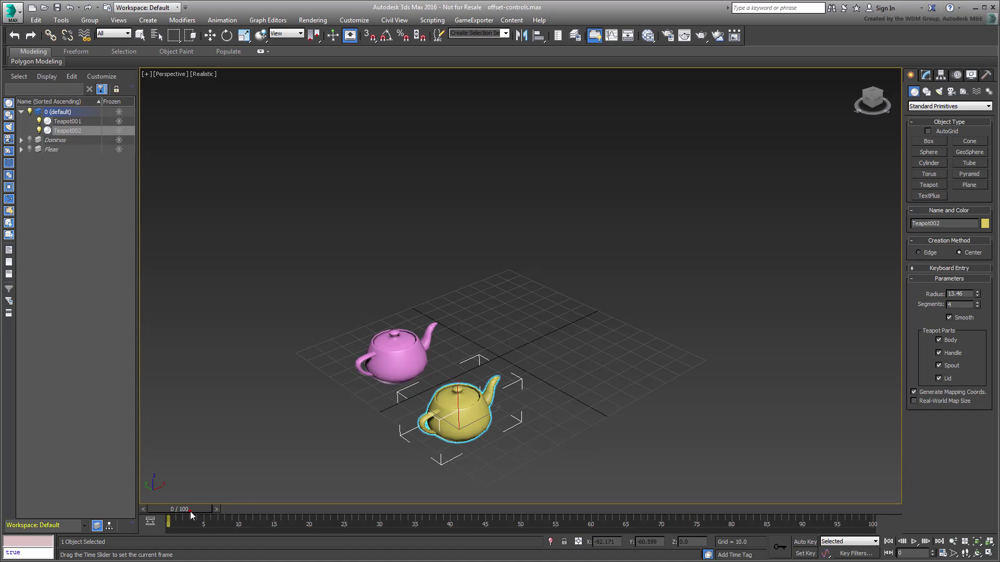
pyautogui.moveTo(180, 509)
pyautogui.mouseDown()
pyautogui.moveTo(259, 513)
pyautogui.moveTo(158, 526)
pyautogui.moveTo(196, 507)
pyautogui.moveTo(333, 512)
pyautogui.moveTo(168, 519)
pyautogui.mouseUp()
pyautogui.click(926, 75)
pyautogui.press('w')
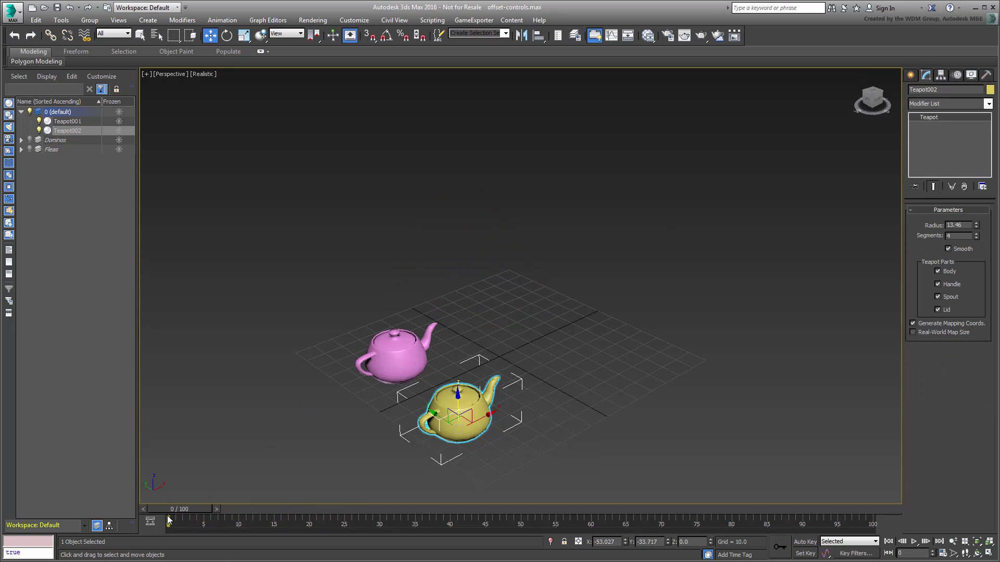
# Step: Load the Bug_Hop preset onto the second teapot
pyautogui.click(221, 20)
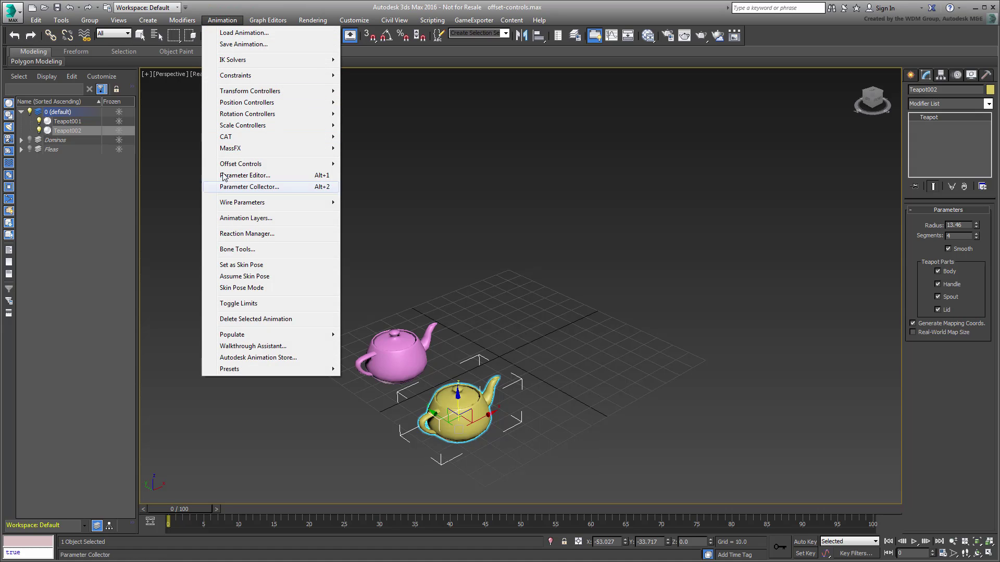
pyautogui.moveTo(263, 370)
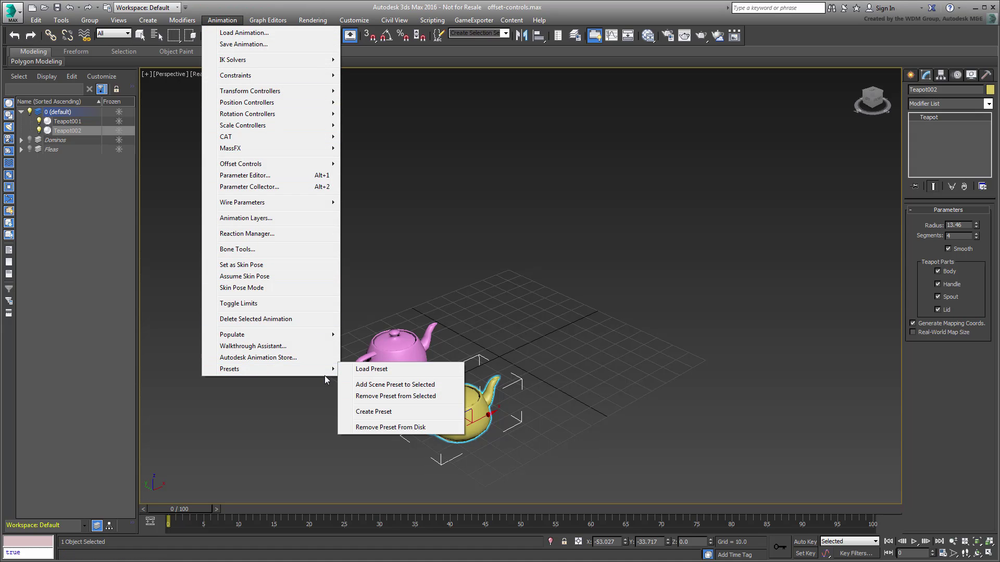
pyautogui.click(402, 372)
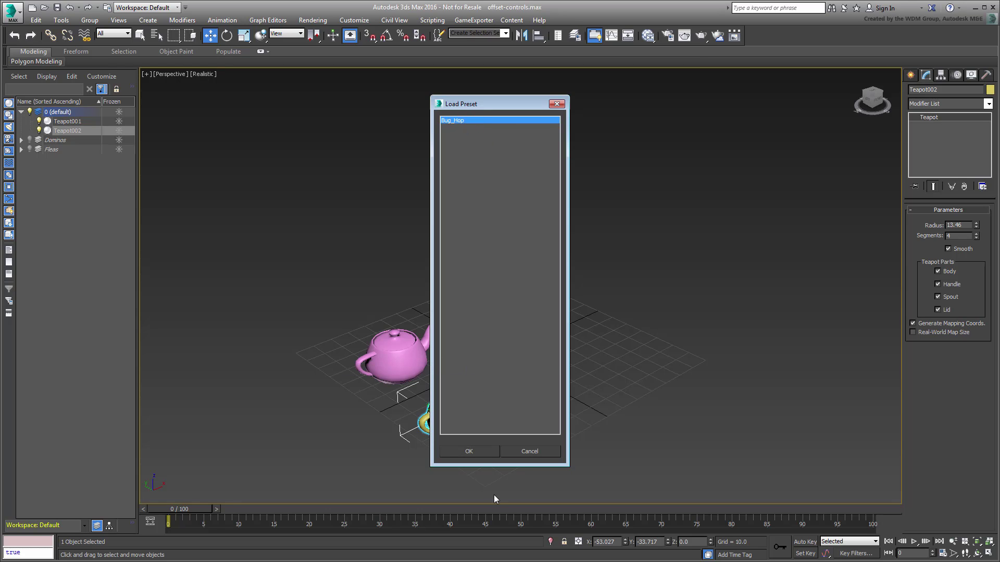
pyautogui.click(469, 451)
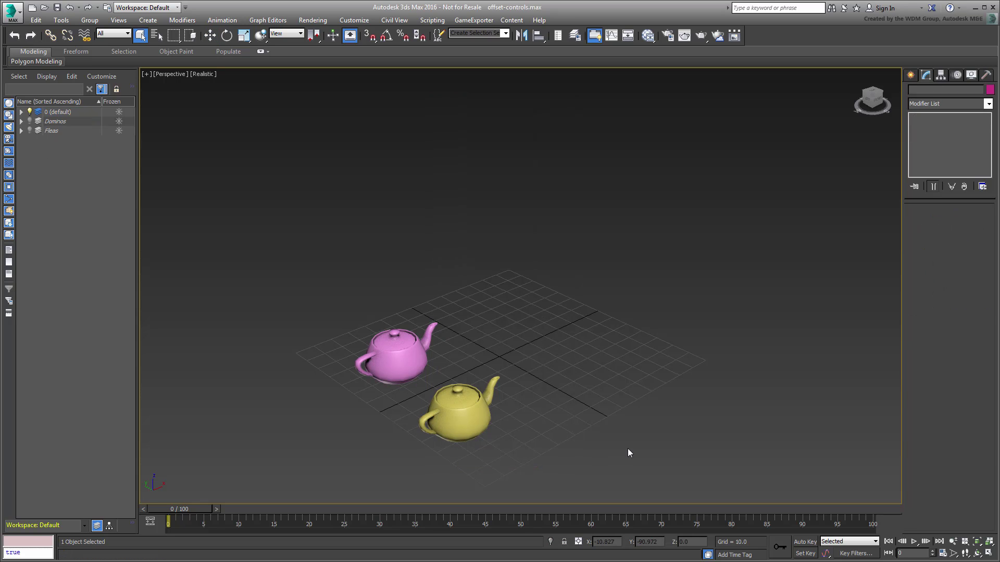
# Step: Scrub through the hop animation of both teapots and inspect the yellow teapot's modifiers and keys
pyautogui.moveTo(176, 507)
pyautogui.mouseDown()
pyautogui.moveTo(302, 521)
pyautogui.moveTo(167, 521)
pyautogui.mouseUp()
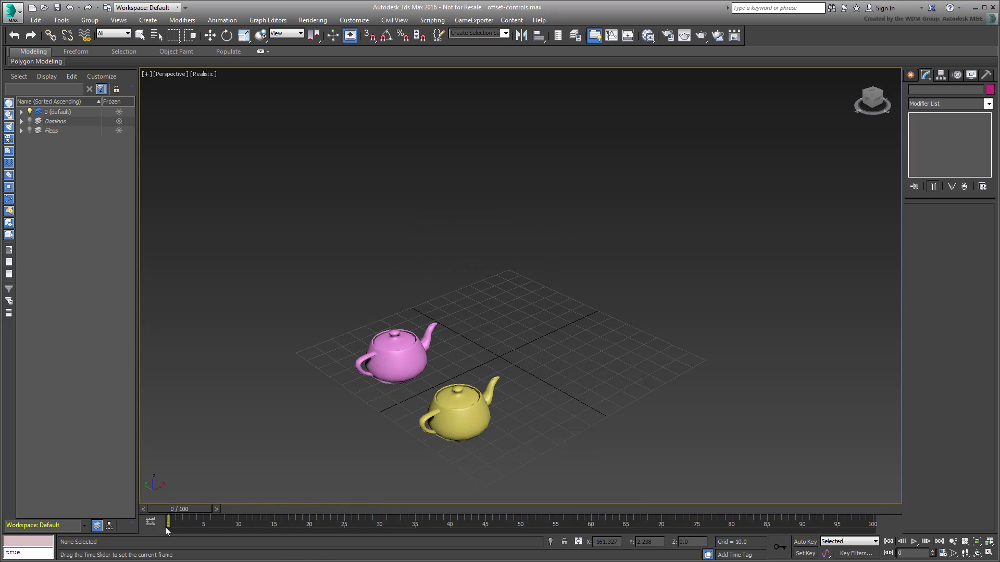
pyautogui.click(446, 432)
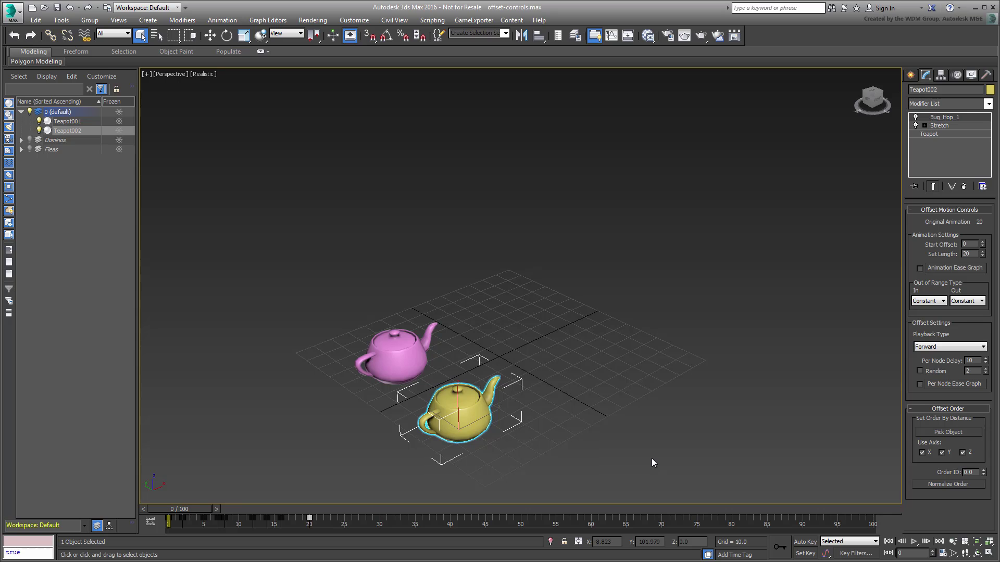
pyautogui.moveTo(163, 519); pyautogui.dragTo(137, 516)
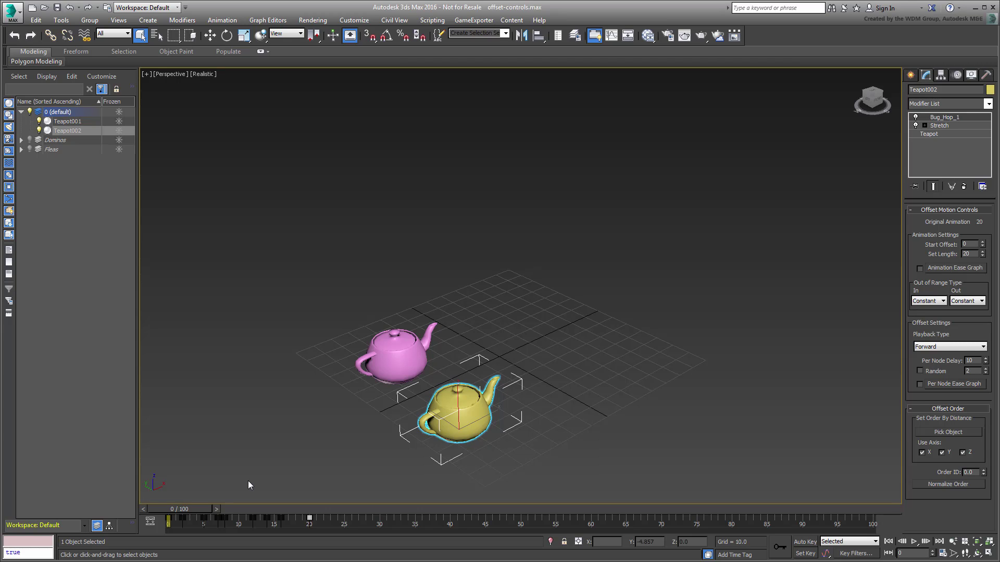
# Step: Delete both teapots and unhide the Fleas layer
pyautogui.moveTo(590, 208); pyautogui.dragTo(293, 462)
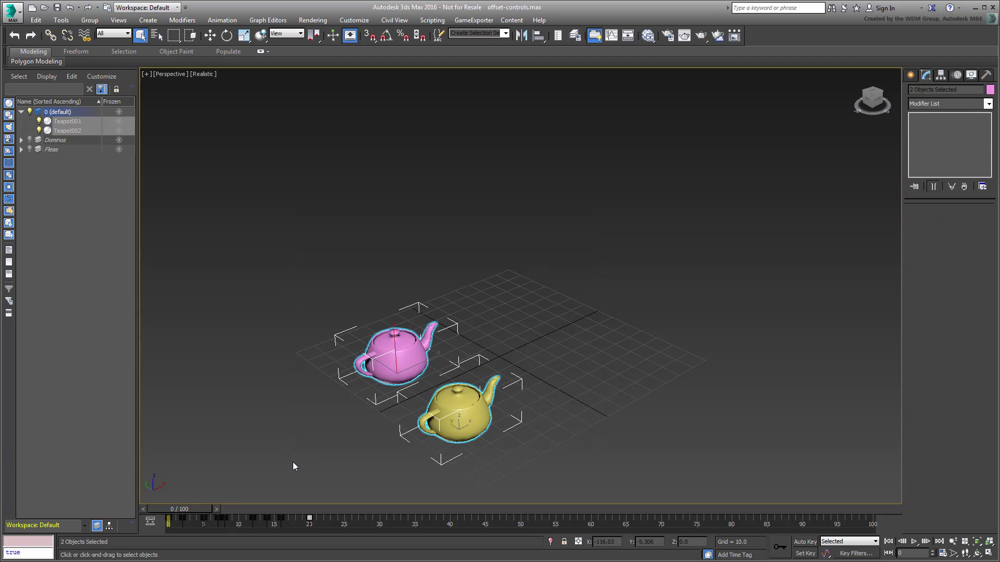
pyautogui.press('Delete')
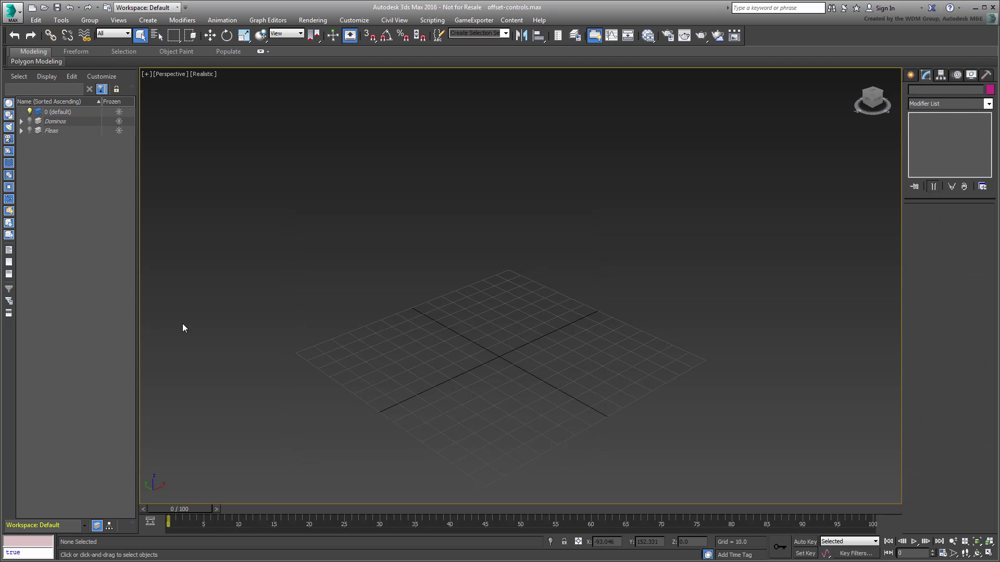
pyautogui.click(29, 131)
pyautogui.click(63, 139)
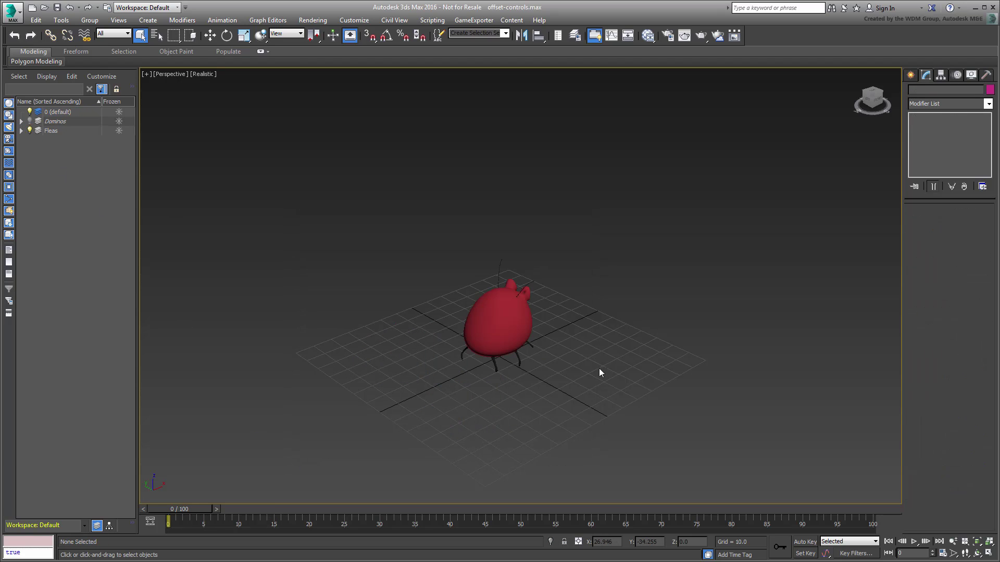
# Step: Clone the flea as 20 copies in a row along the negative Y axis, spaced about 46.6 units apart
pyautogui.keyDown('alt'); pyautogui.moveTo(698, 402); pyautogui.dragTo(602, 396, button='middle'); pyautogui.keyUp('alt')
pyautogui.rightClick(702, 404)
pyautogui.click(717, 411)
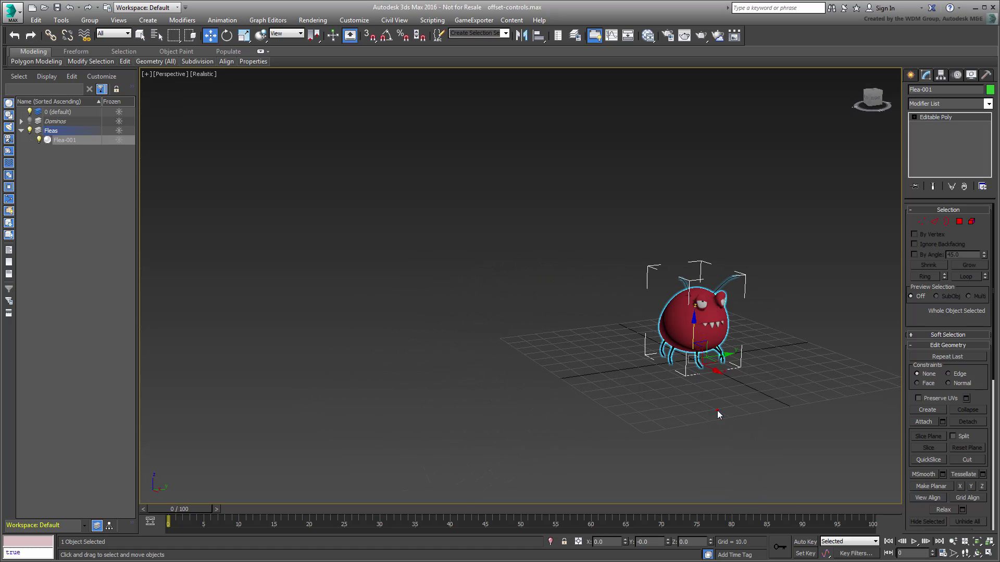
pyautogui.keyDown('shift'); pyautogui.moveTo(715, 358); pyautogui.dragTo(628, 361); pyautogui.keyUp('shift')
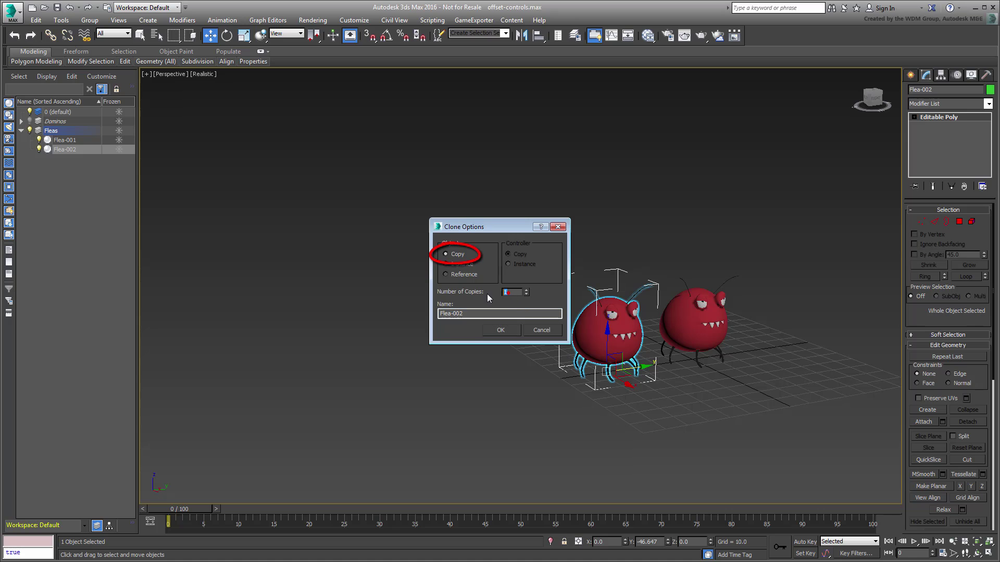
pyautogui.write('19')
pyautogui.click(501, 330)
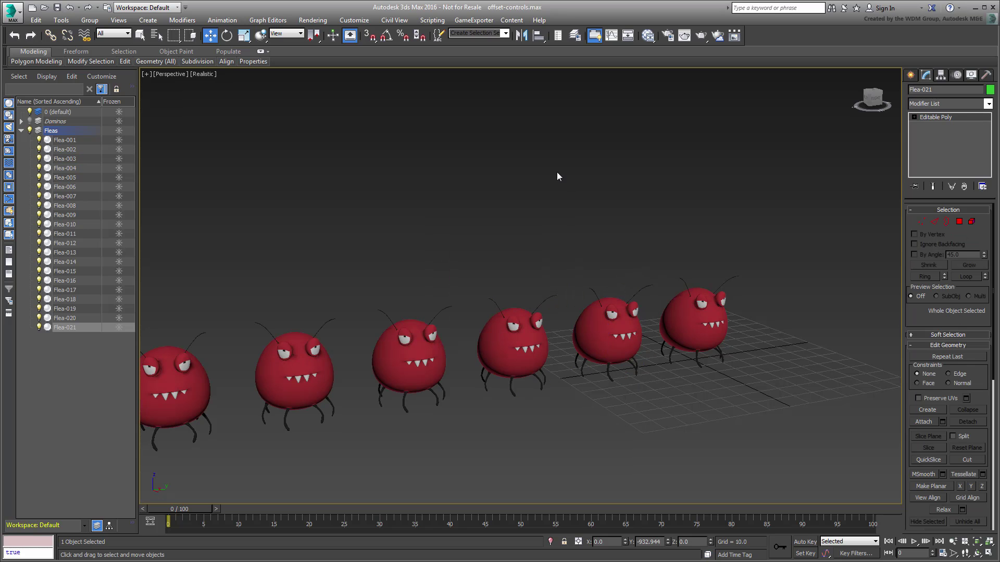
# Step: Select the whole row of fleas and load the Bug_Hop preset onto them
pyautogui.moveTo(482, 227); pyautogui.dragTo(593, 186, button='middle')
pyautogui.scroll(-5, 594, 187)
pyautogui.moveTo(457, 255); pyautogui.dragTo(581, 302, button='middle')
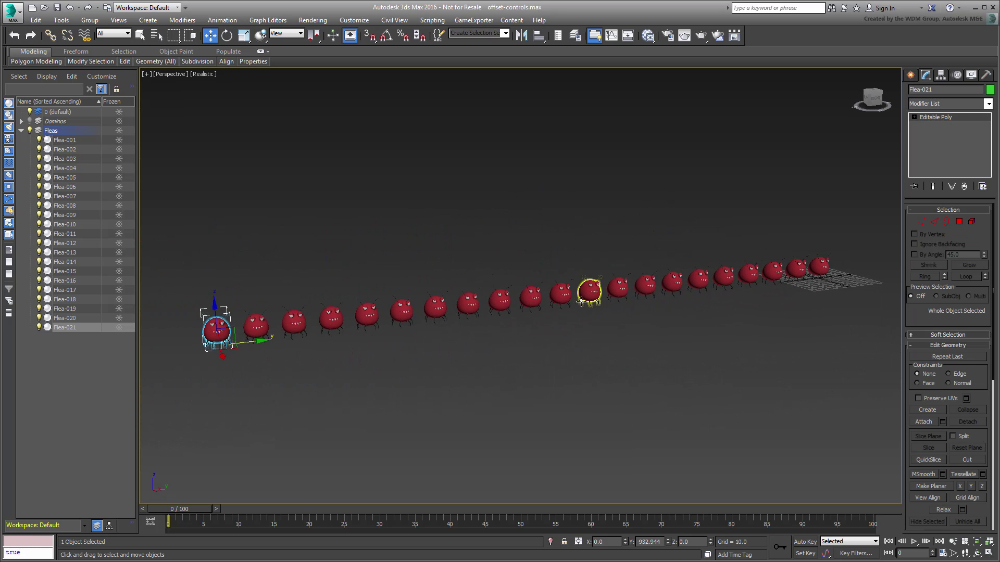
pyautogui.moveTo(852, 405); pyautogui.dragTo(851, 405)
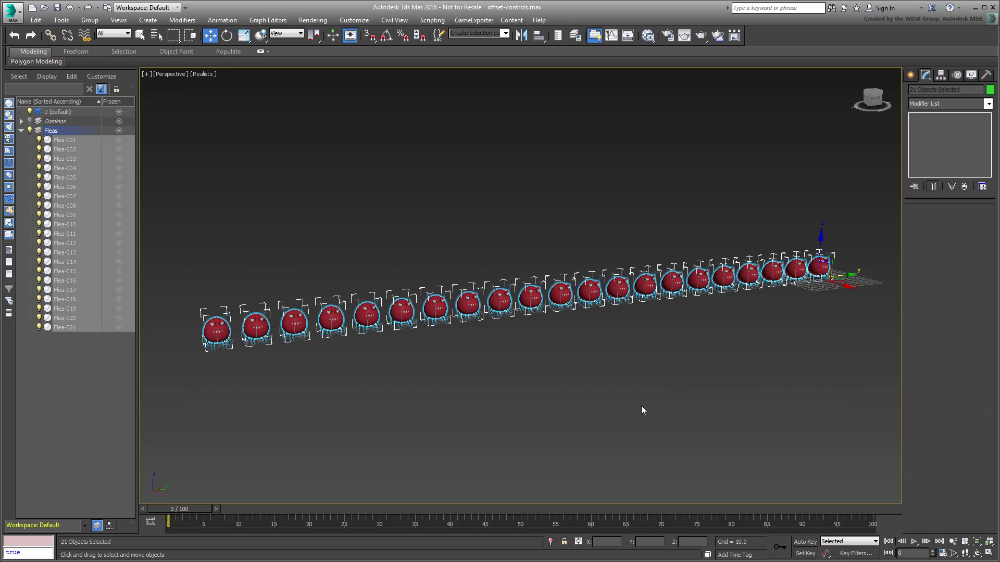
pyautogui.keyDown('alt'); pyautogui.moveTo(642, 408); pyautogui.dragTo(625, 368, button='middle'); pyautogui.keyUp('alt')
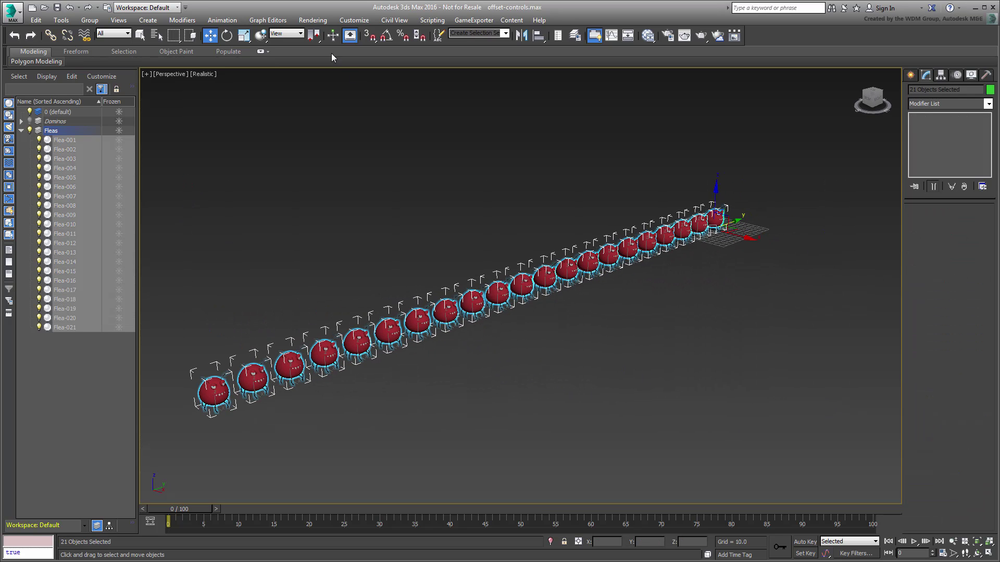
pyautogui.click(221, 20)
pyautogui.moveTo(261, 374)
pyautogui.click(399, 371)
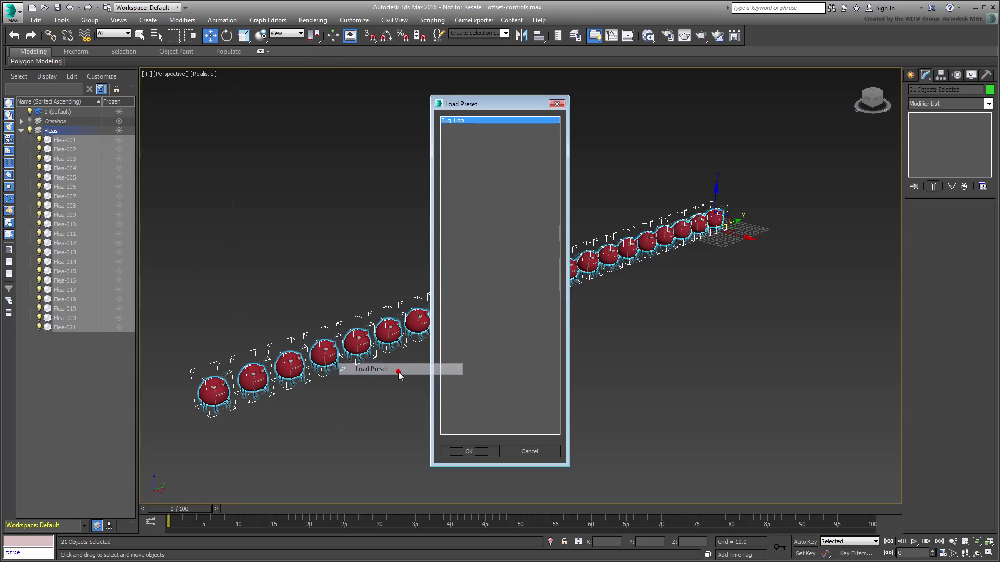
pyautogui.click(472, 452)
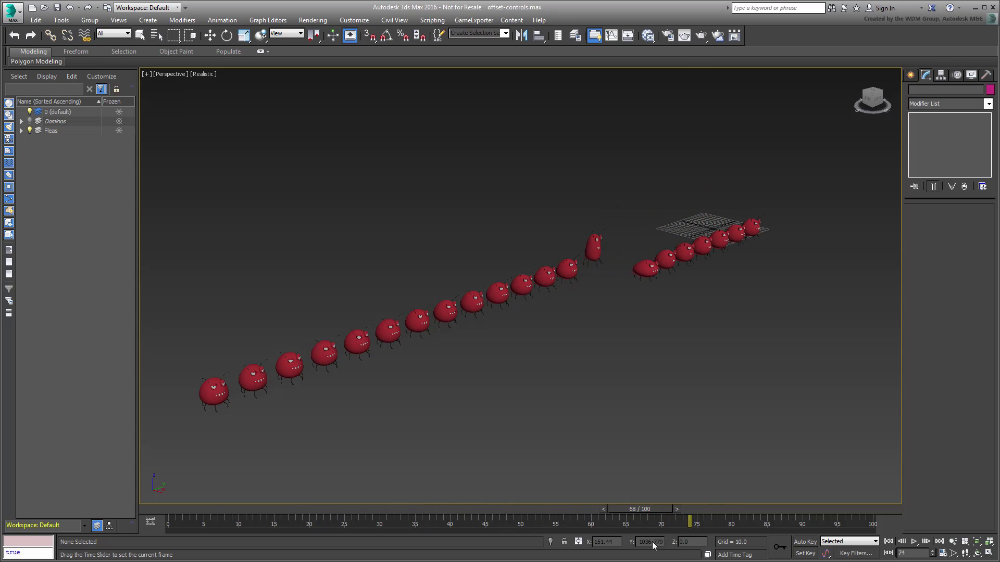
# Step: Return to the first frame and play back the fleas' offset hop animation
pyautogui.press('Home')
pyautogui.click(141, 35)
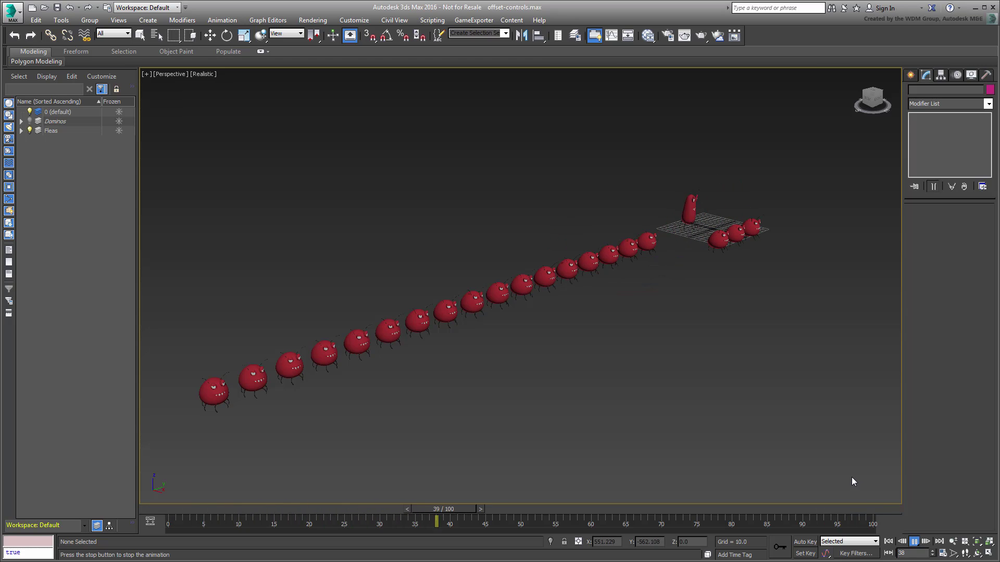
pyautogui.click(914, 541)
# Step: Set the animation length to 300 frames in the time configuration
pyautogui.click(945, 555)
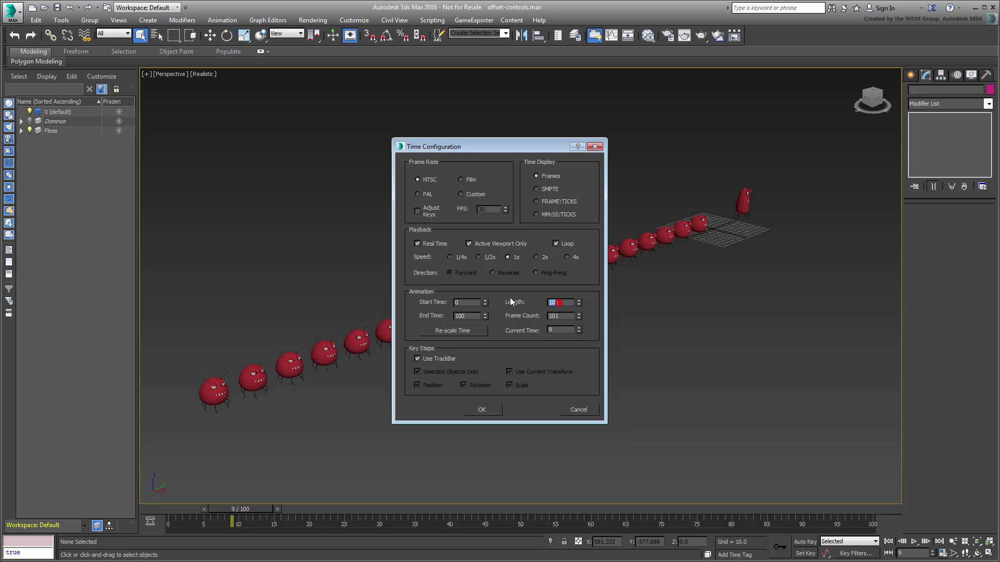
pyautogui.write('300')
pyautogui.click(495, 409)
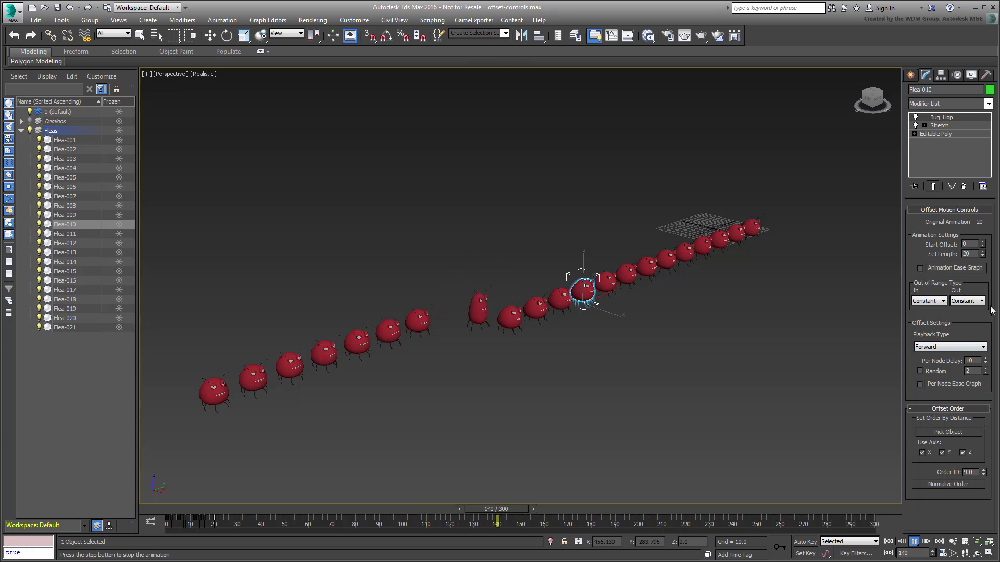
# Step: Set both the In and Out out-of-range types of the Bug_Hop offset motion to Relative Repeat
pyautogui.click(974, 301)
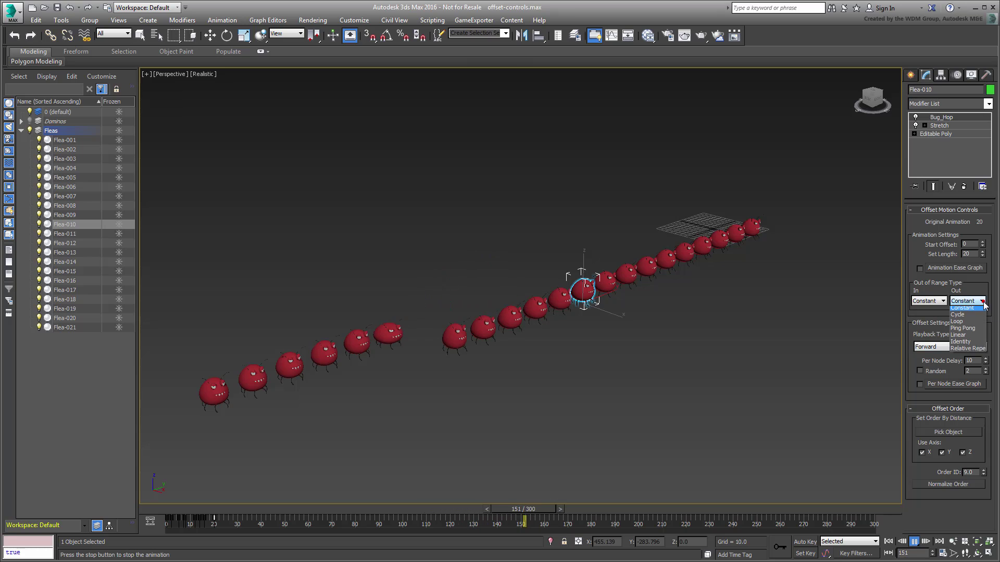
pyautogui.click(961, 352)
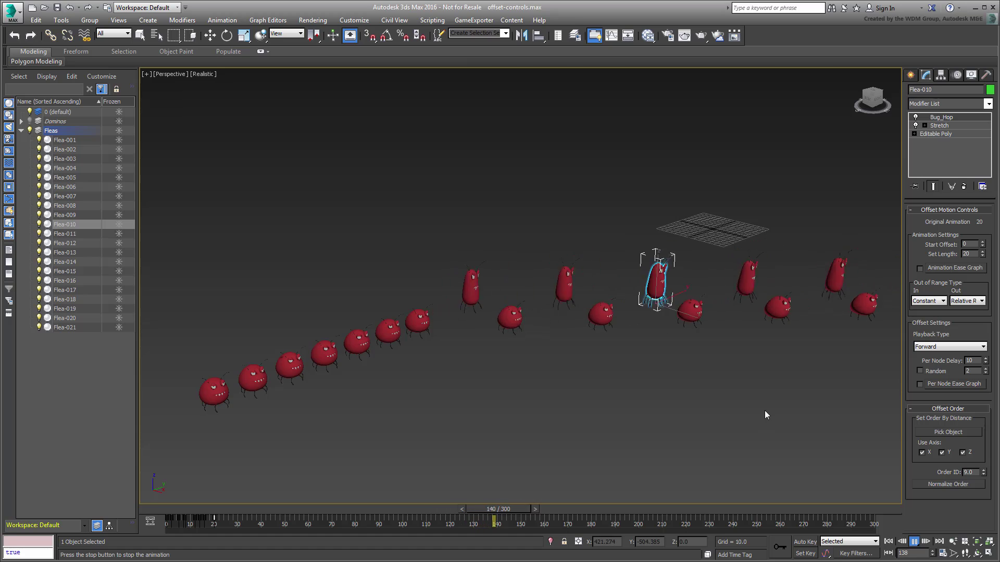
pyautogui.click(928, 301)
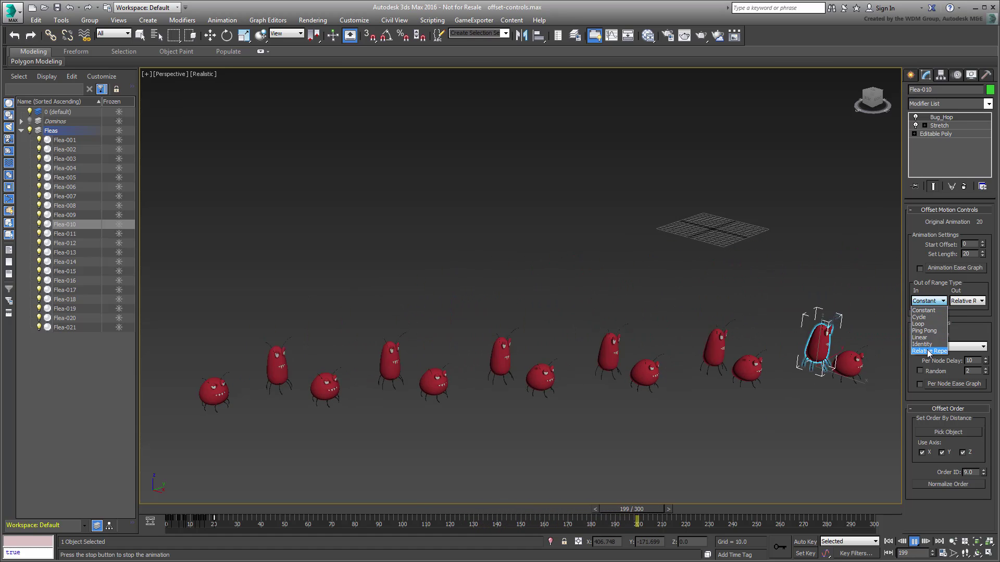
pyautogui.click(929, 352)
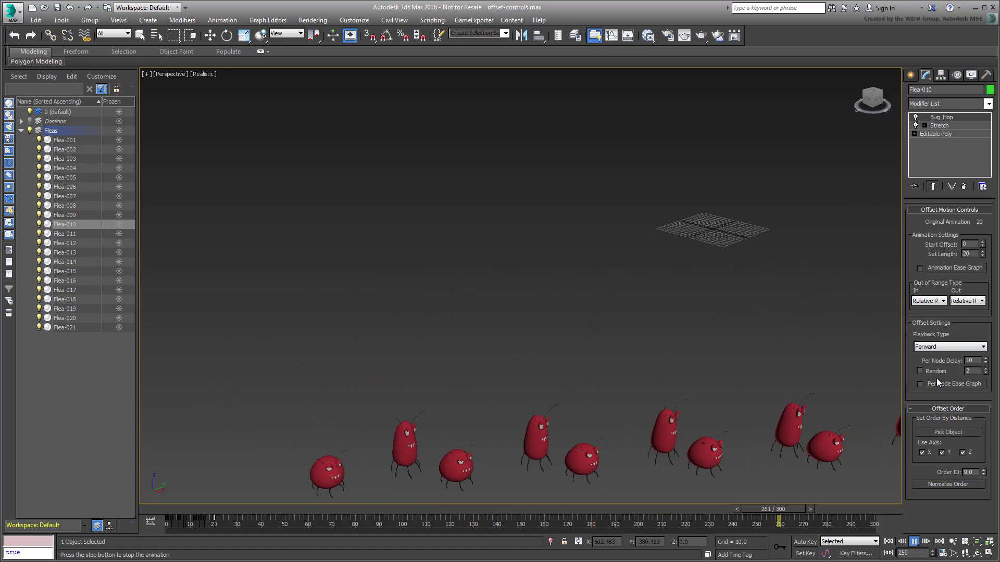
# Step: Set the playback type to Random, with a per-node delay of 13 and the random variation enabled at 9
pyautogui.click(956, 349)
pyautogui.click(937, 375)
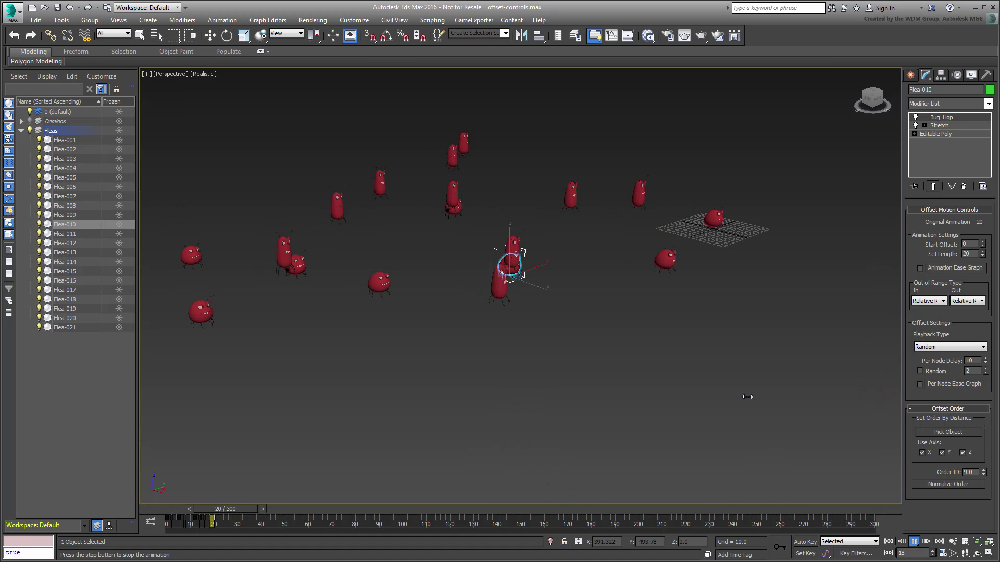
pyautogui.click(919, 371)
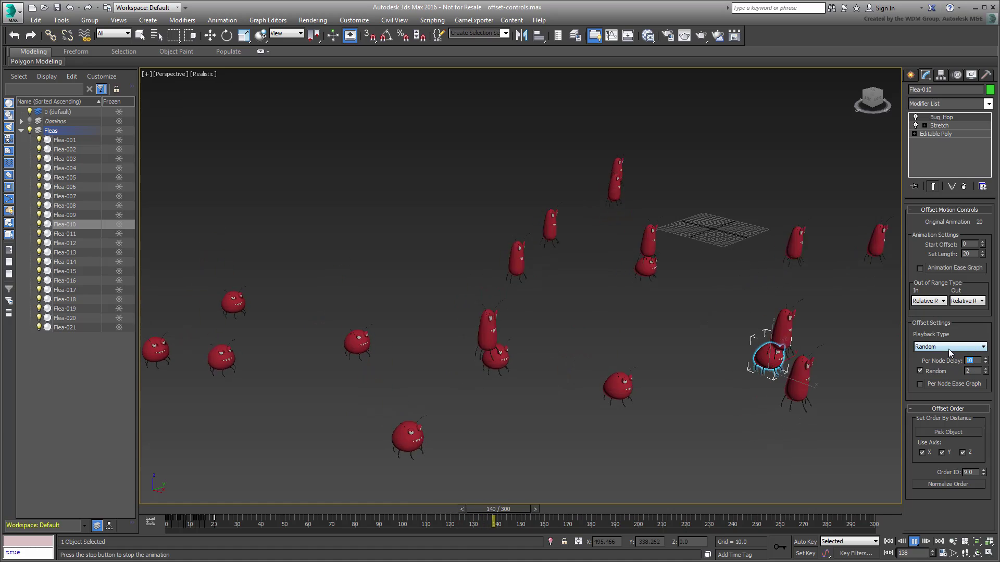
pyautogui.click(973, 371)
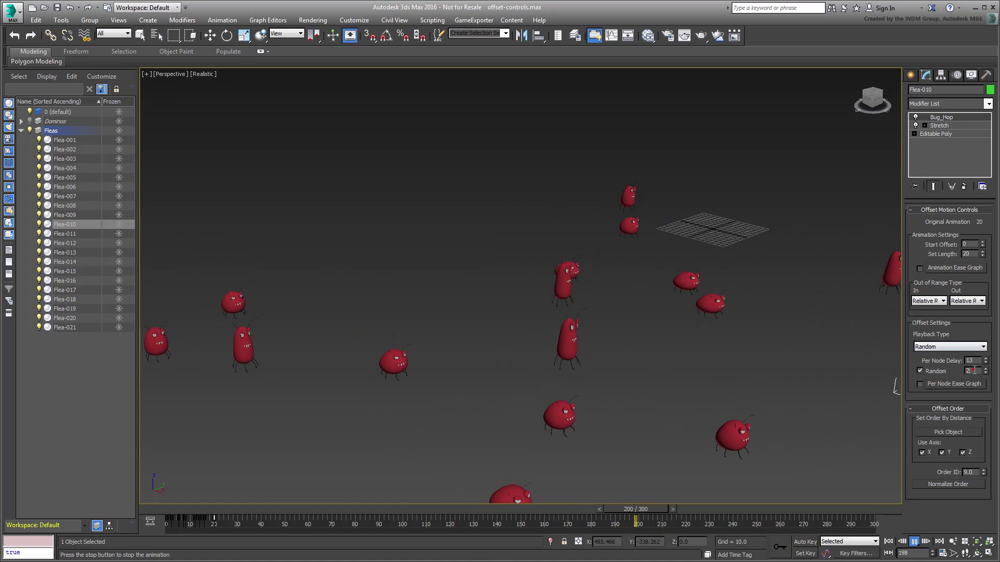
pyautogui.moveTo(974, 370); pyautogui.dragTo(839, 375)
pyautogui.write('9')
pyautogui.press('Return')
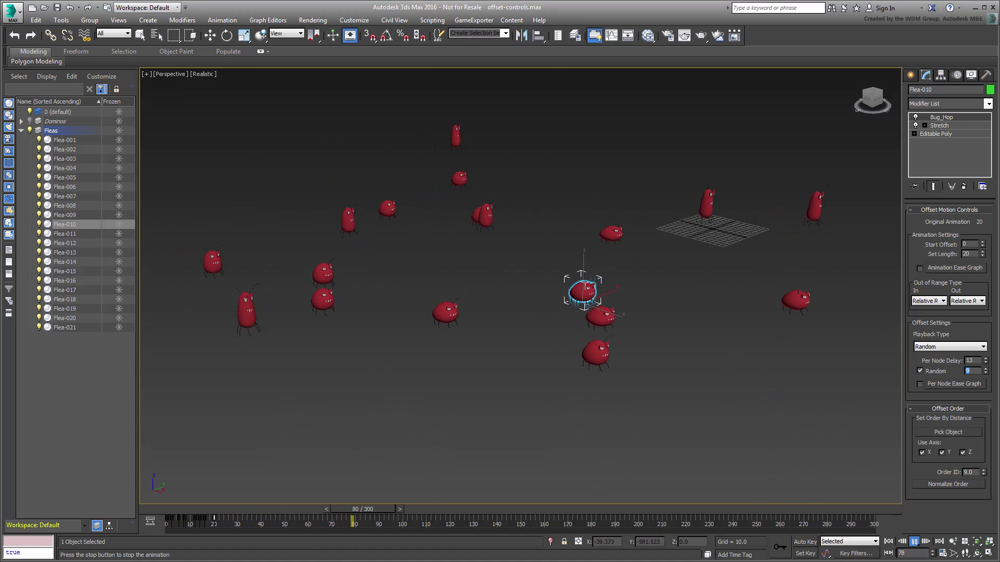
# Step: Review the fleas' random hopping from the front, then return the animation to the first frame
pyautogui.keyDown('alt'); pyautogui.moveTo(651, 364); pyautogui.dragTo(428, 323, button='middle'); pyautogui.keyUp('alt')
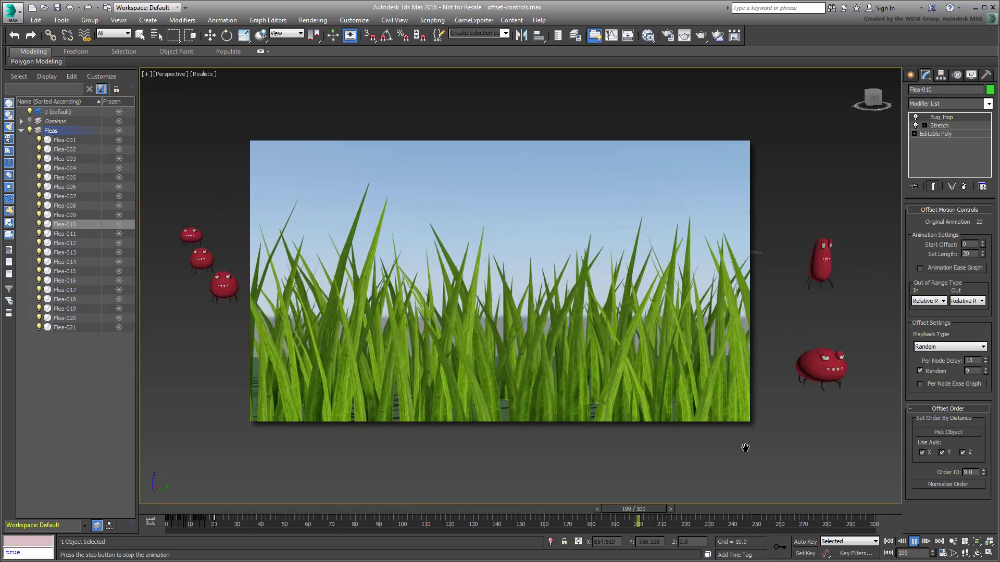
pyautogui.click(888, 542)
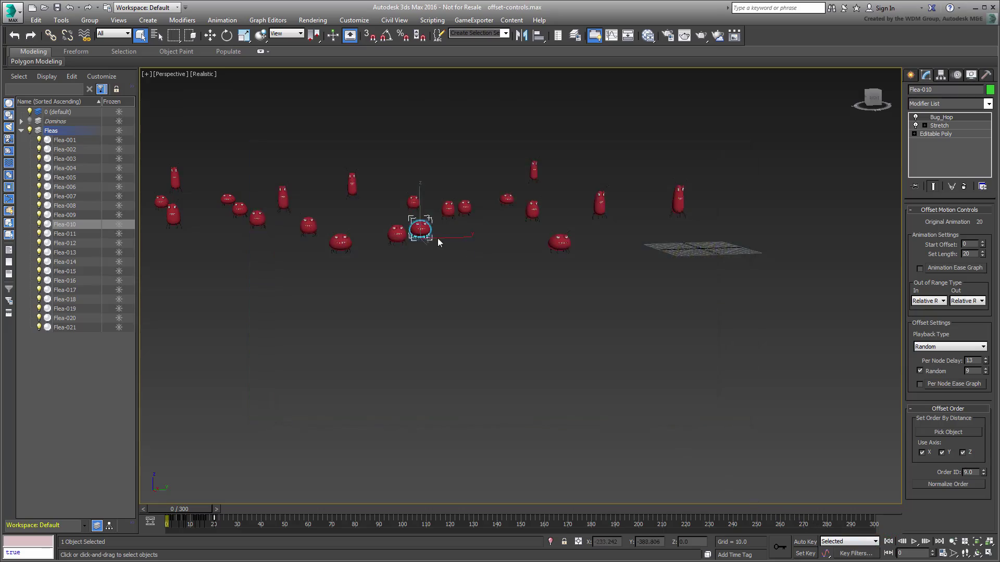
pyautogui.moveTo(439, 242); pyautogui.dragTo(527, 304, button='middle')
pyautogui.scroll(3, 527, 309)
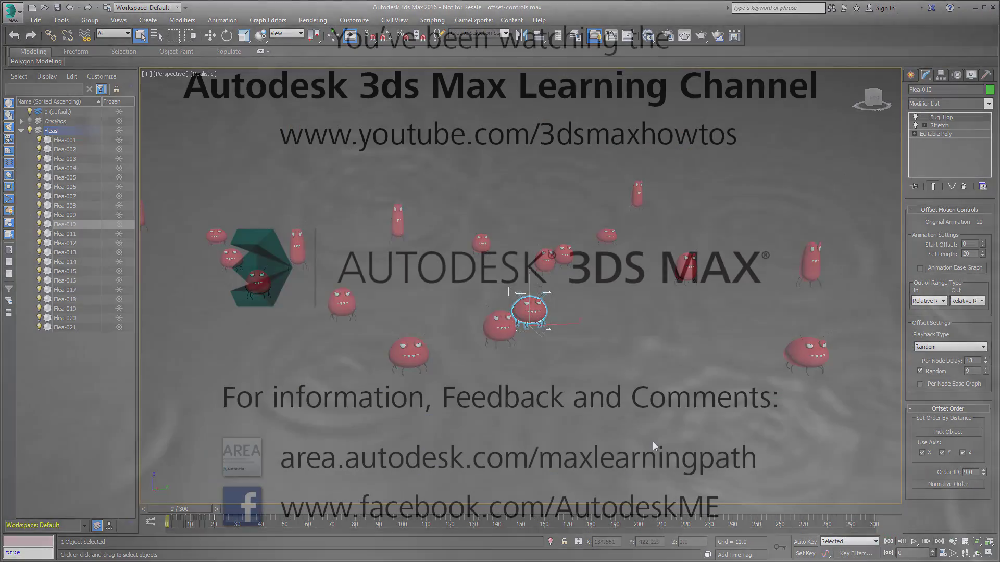